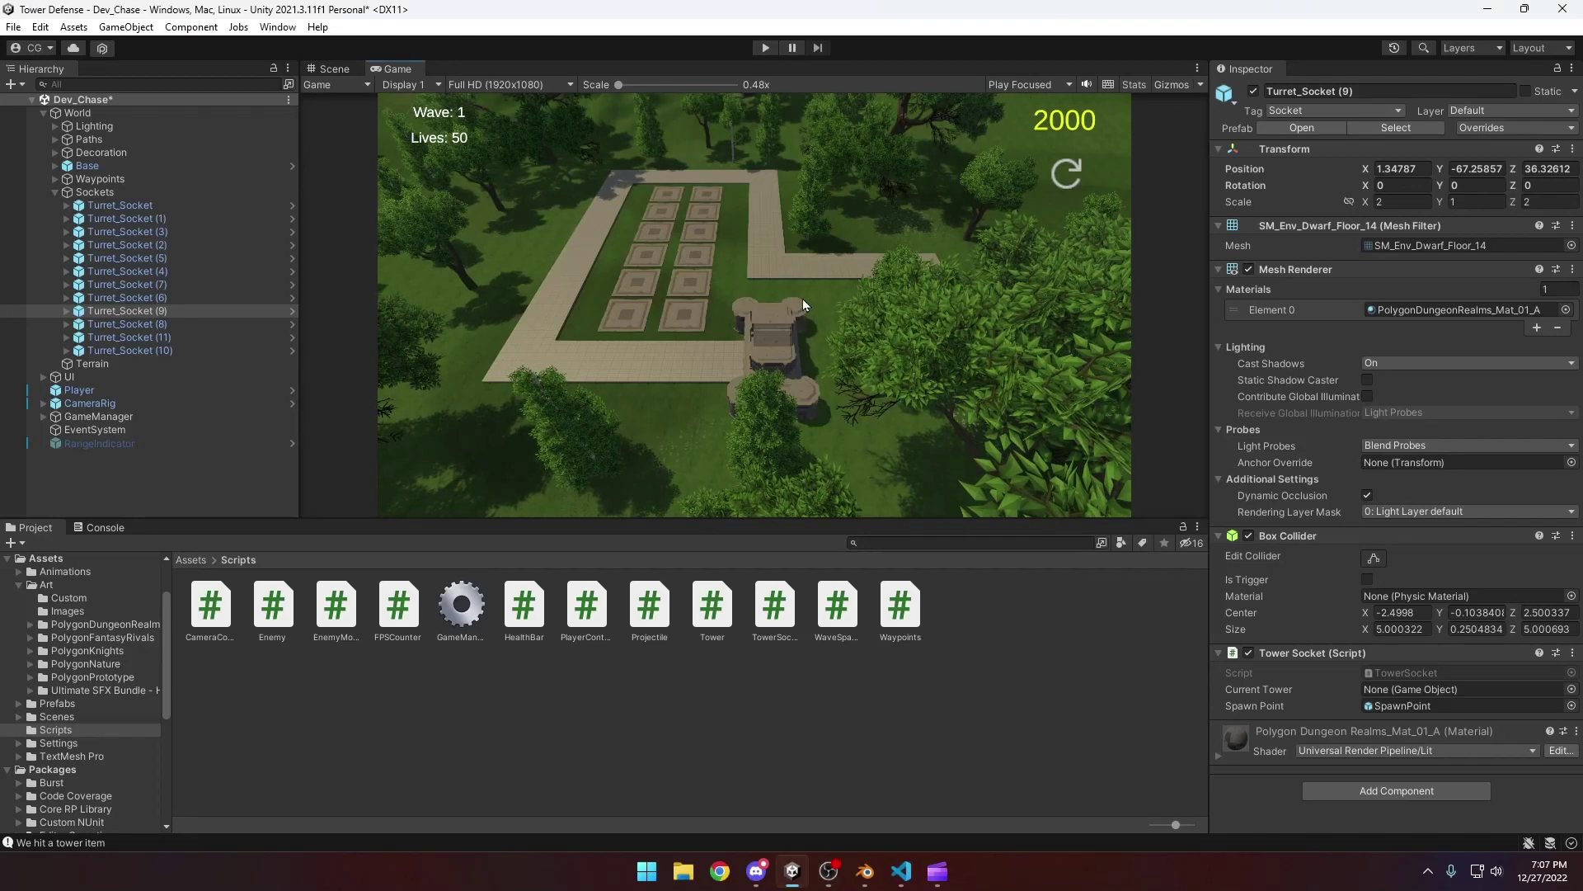
Start Play mode, build a 75-cost arrow tower on a socket and select it to show its range ring
left_click(335, 69)
left_click(397, 69)
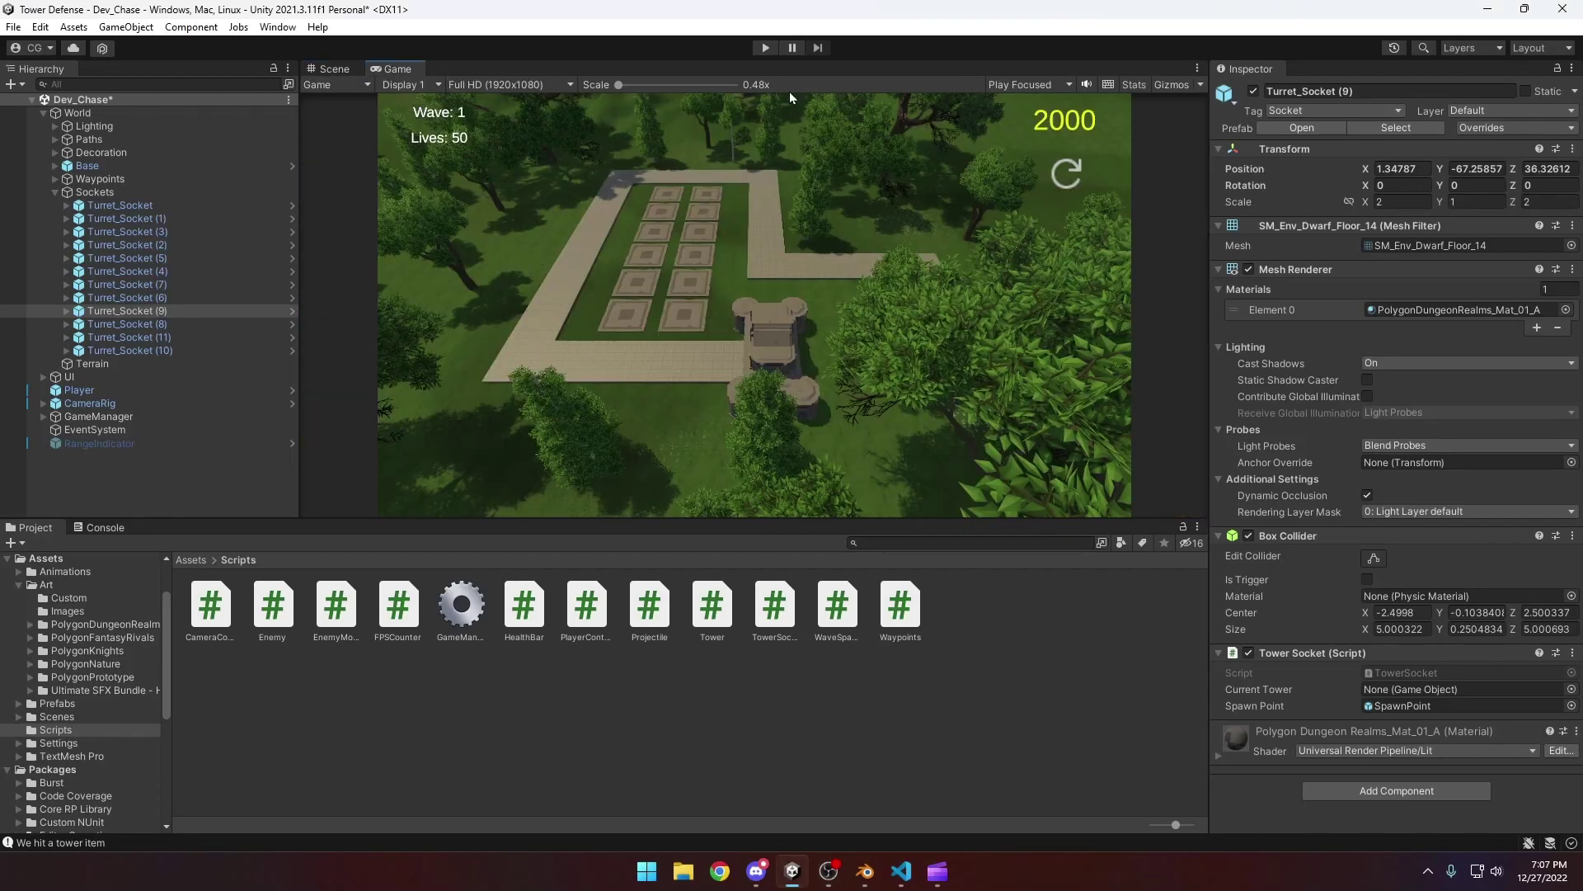
left_click(765, 47)
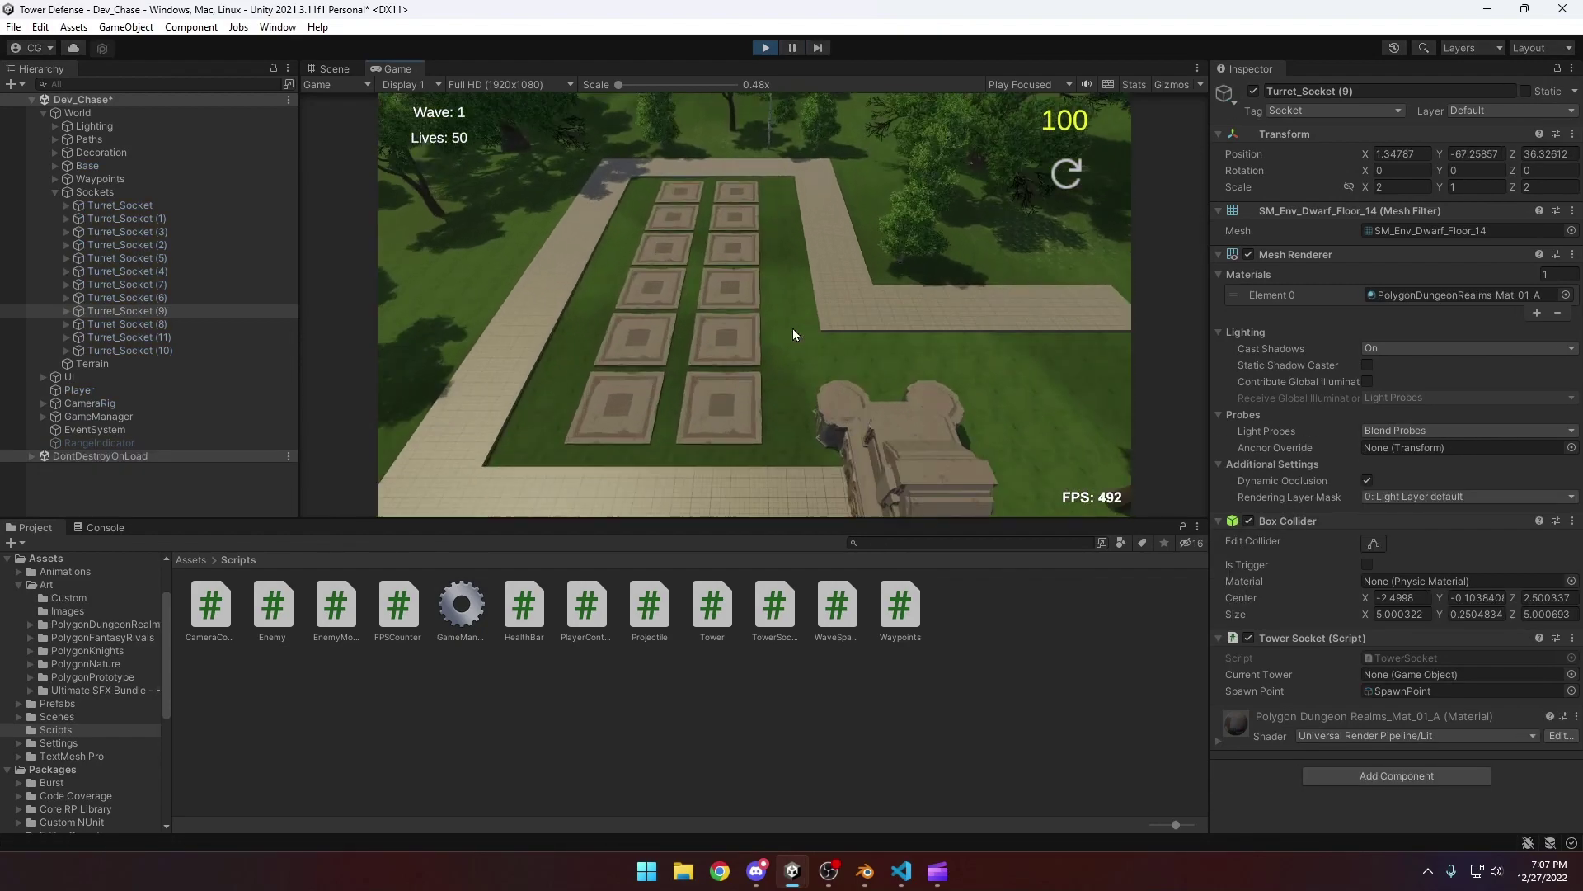
left_click(706, 338)
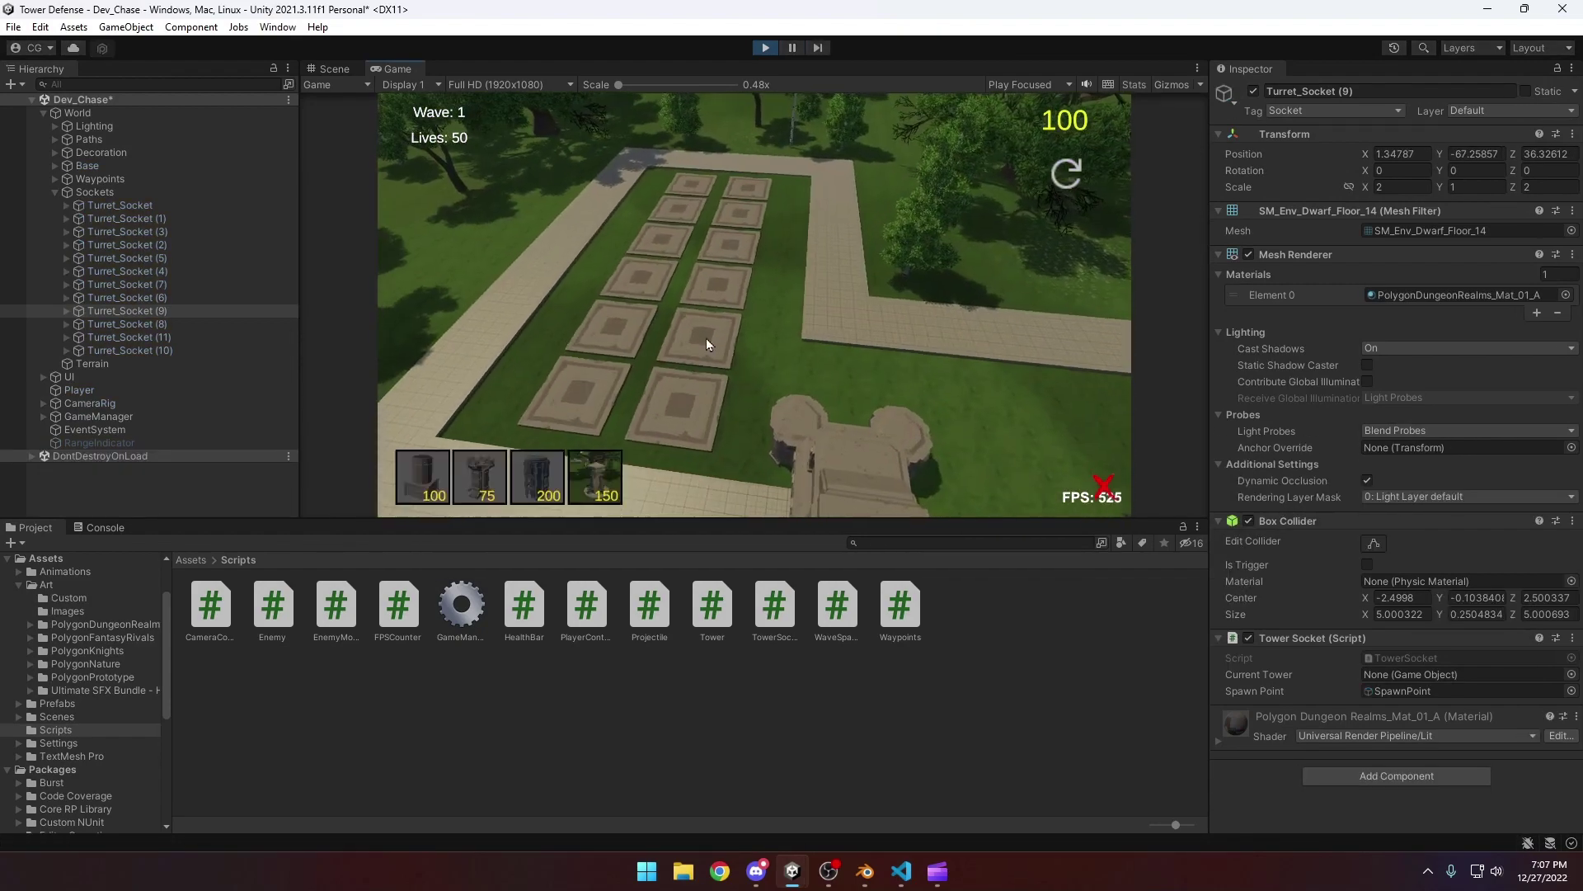
left_click(481, 476)
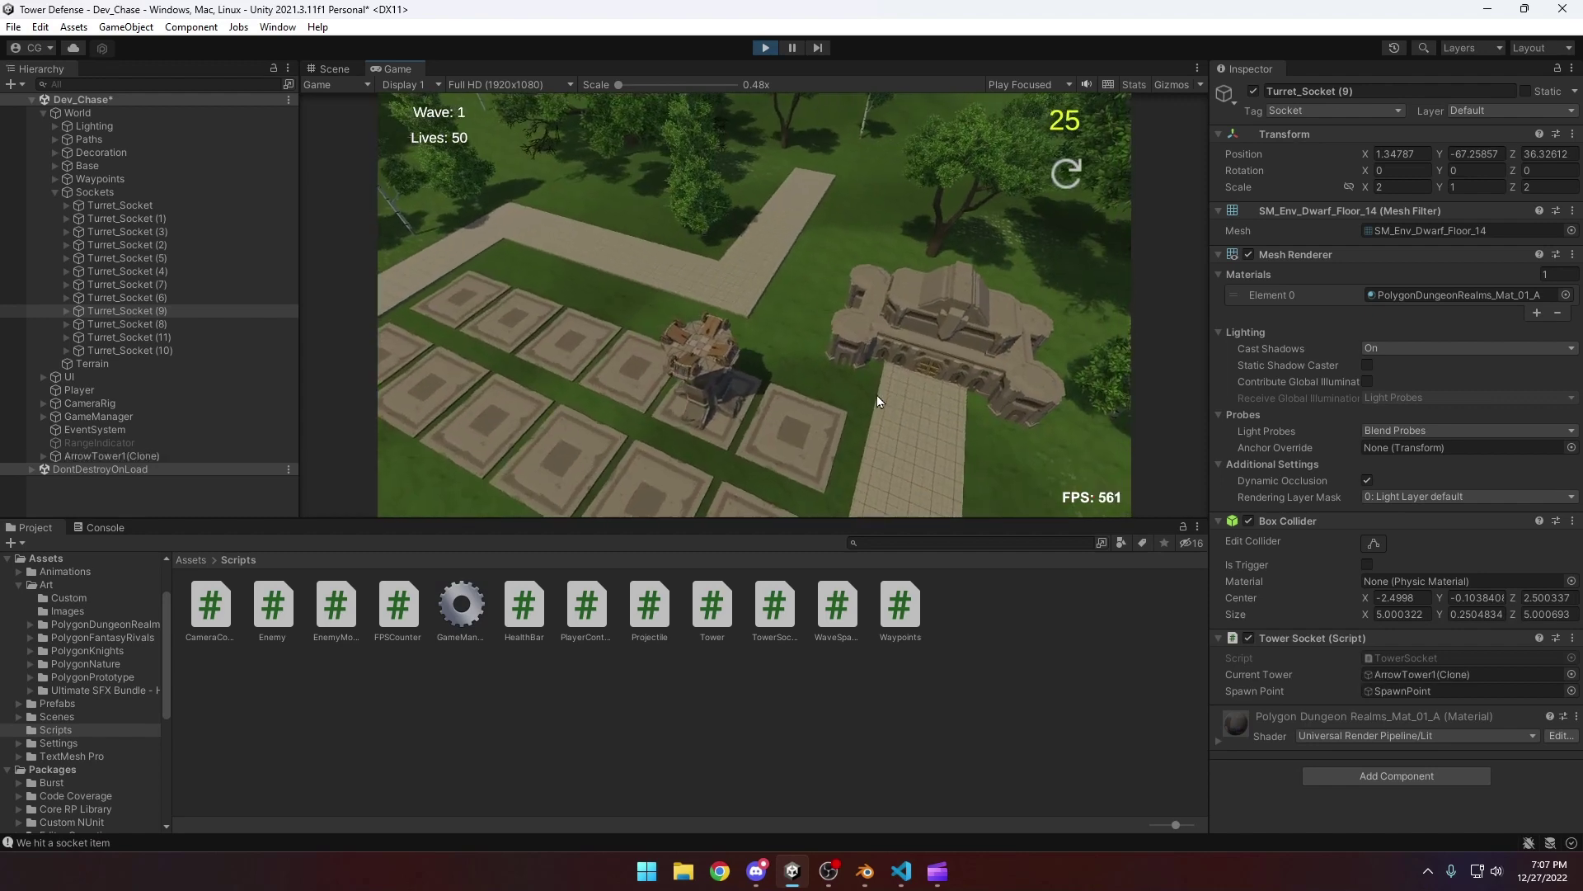
left_click(701, 361)
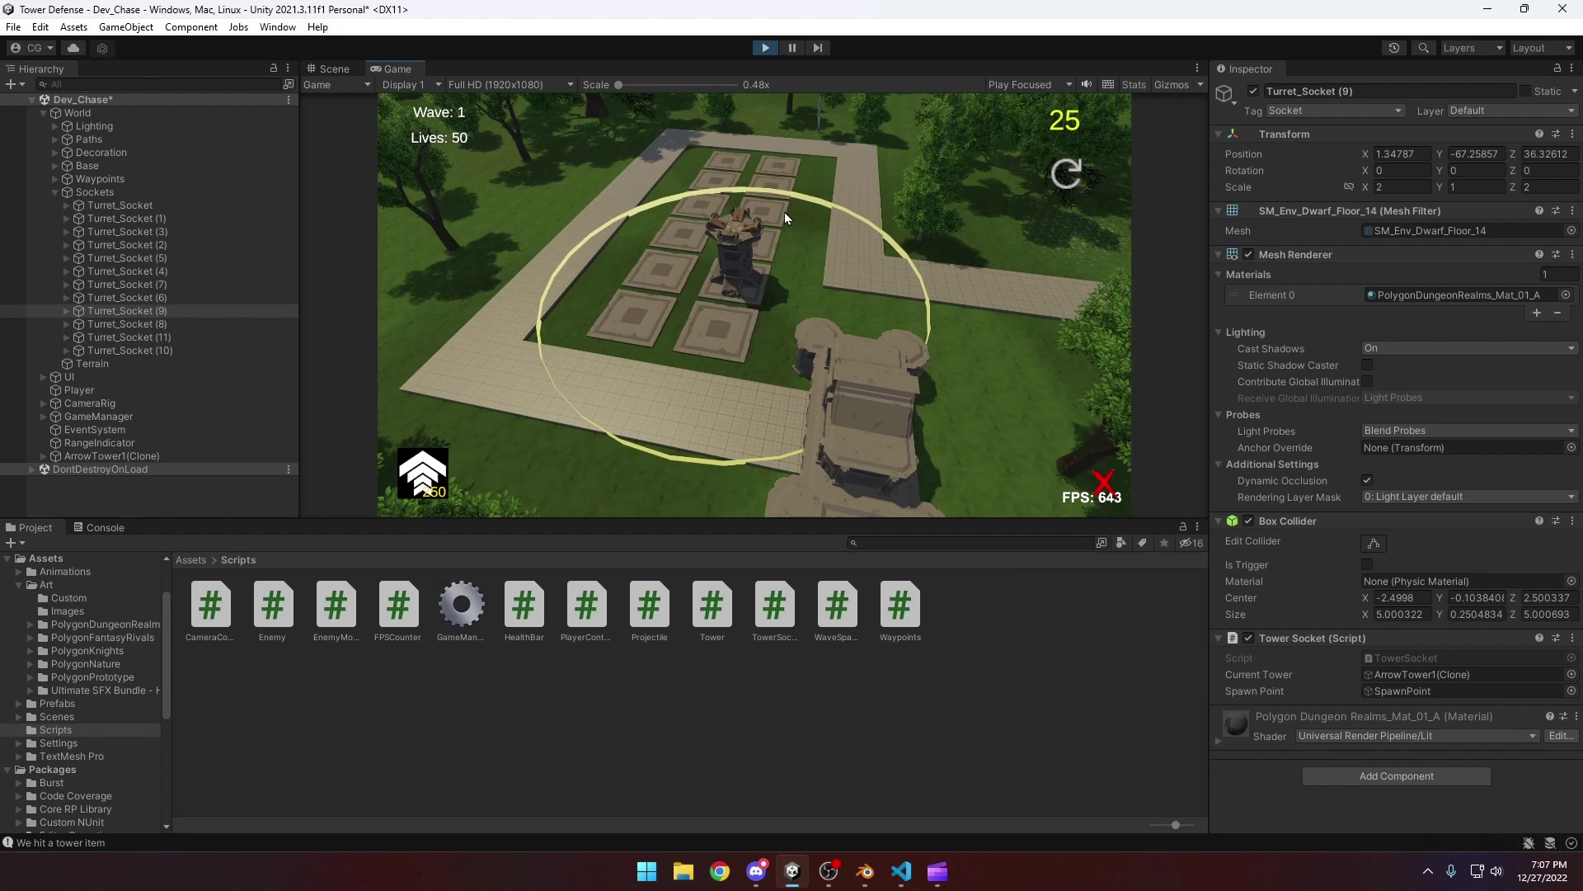
Build a 150-cost glacial tower, then select the glacial and arrow towers to compare range rings
key("w")
key("a")
key("space")
key("space")
key("space")
key("space")
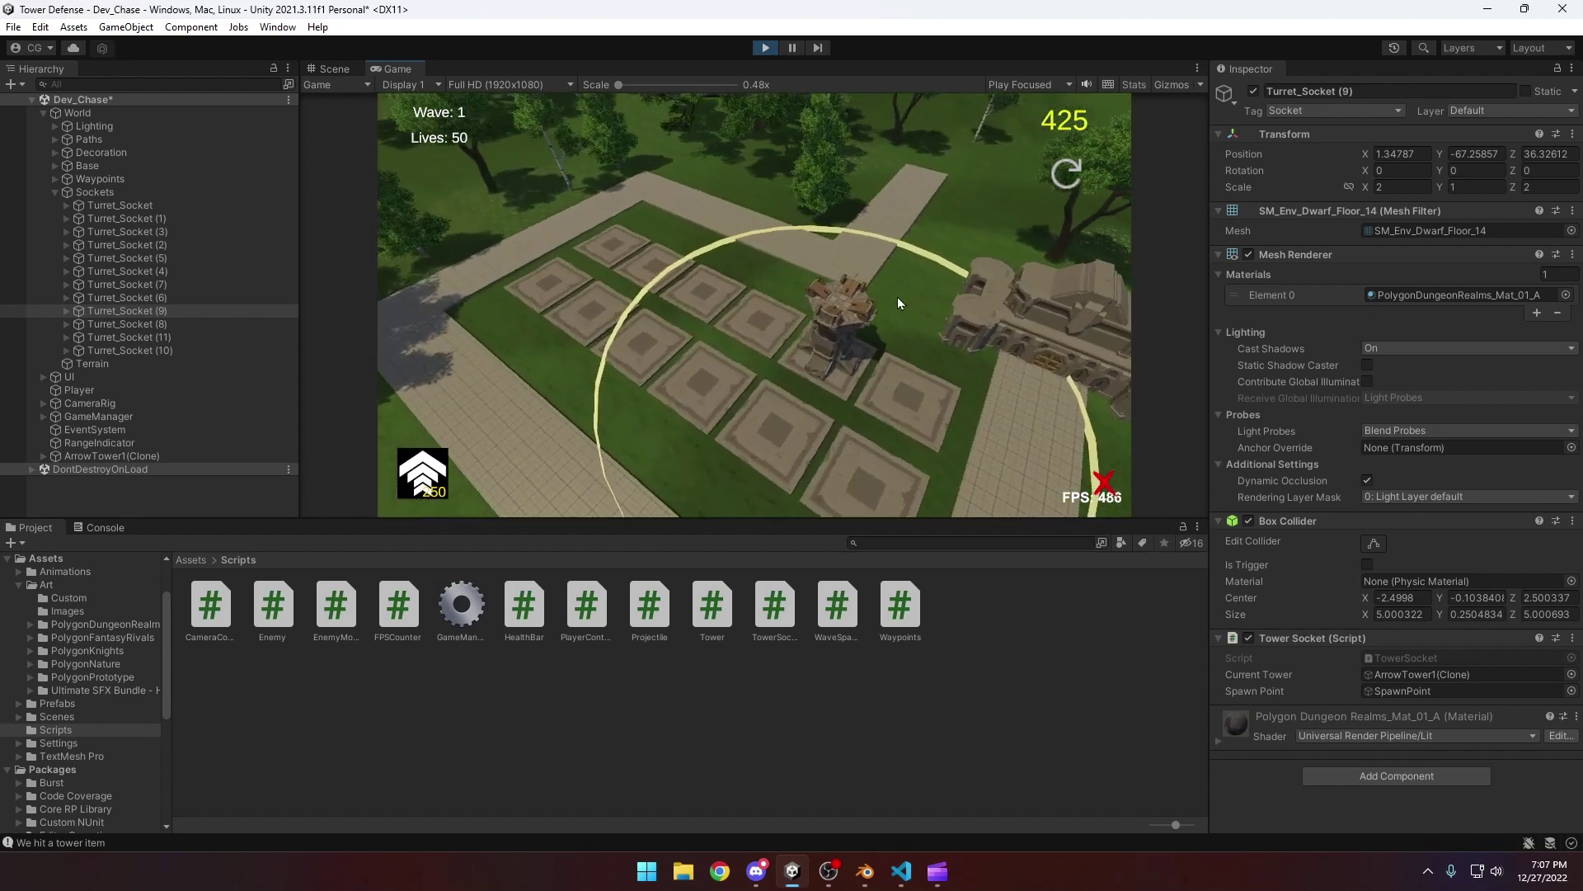
left_click(705, 290)
left_click(616, 475)
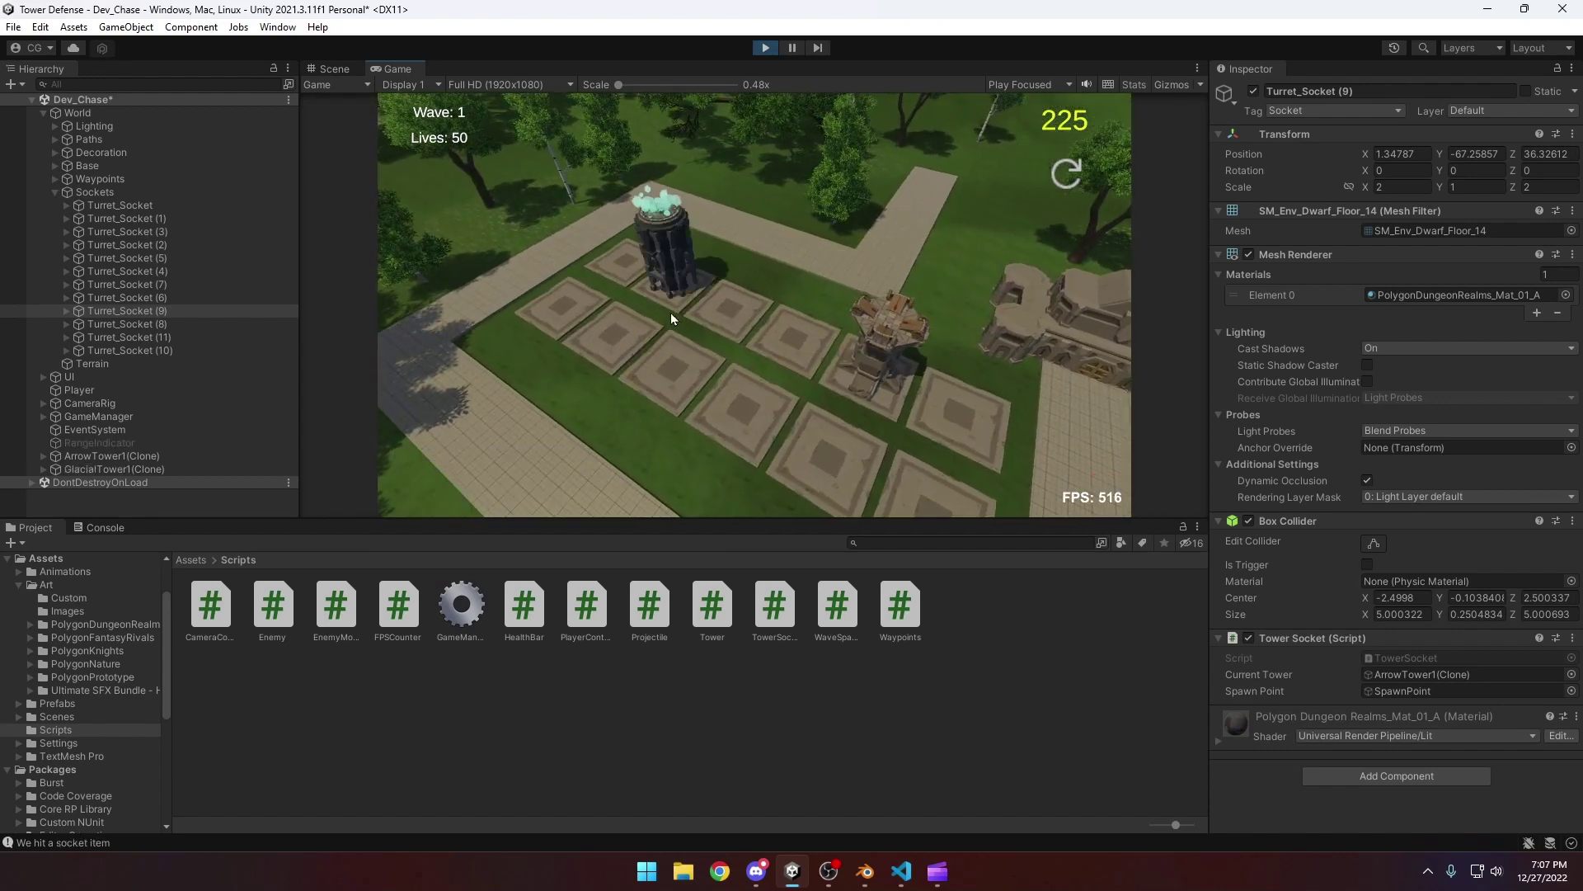
left_click(676, 272)
left_click(790, 268)
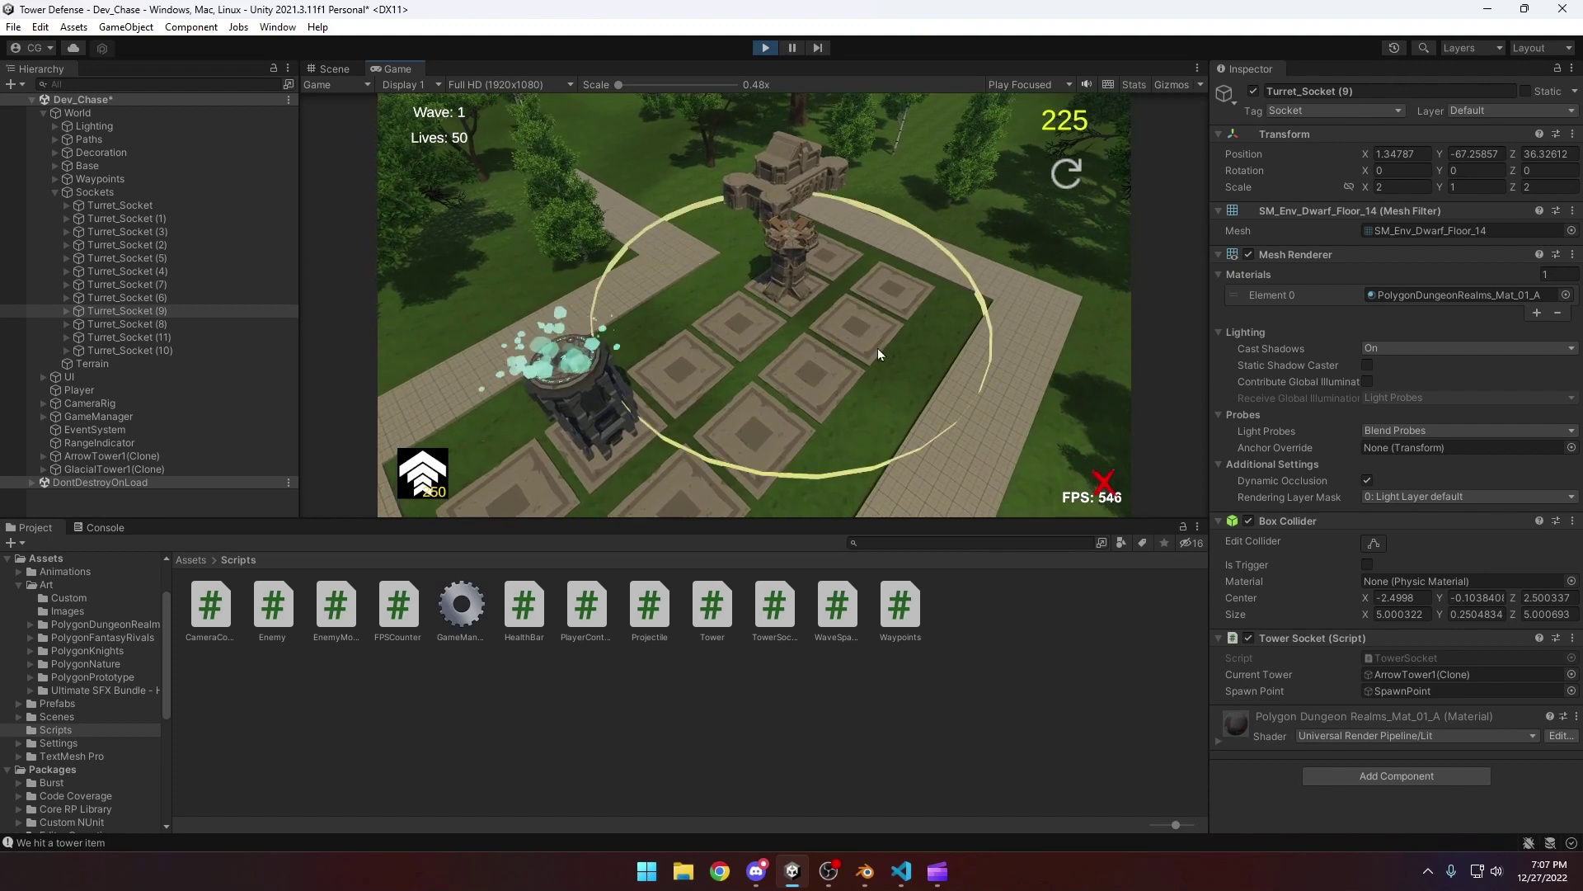
Build a 100-cost flame tower, select it and upgrade it to level 2
key("e")
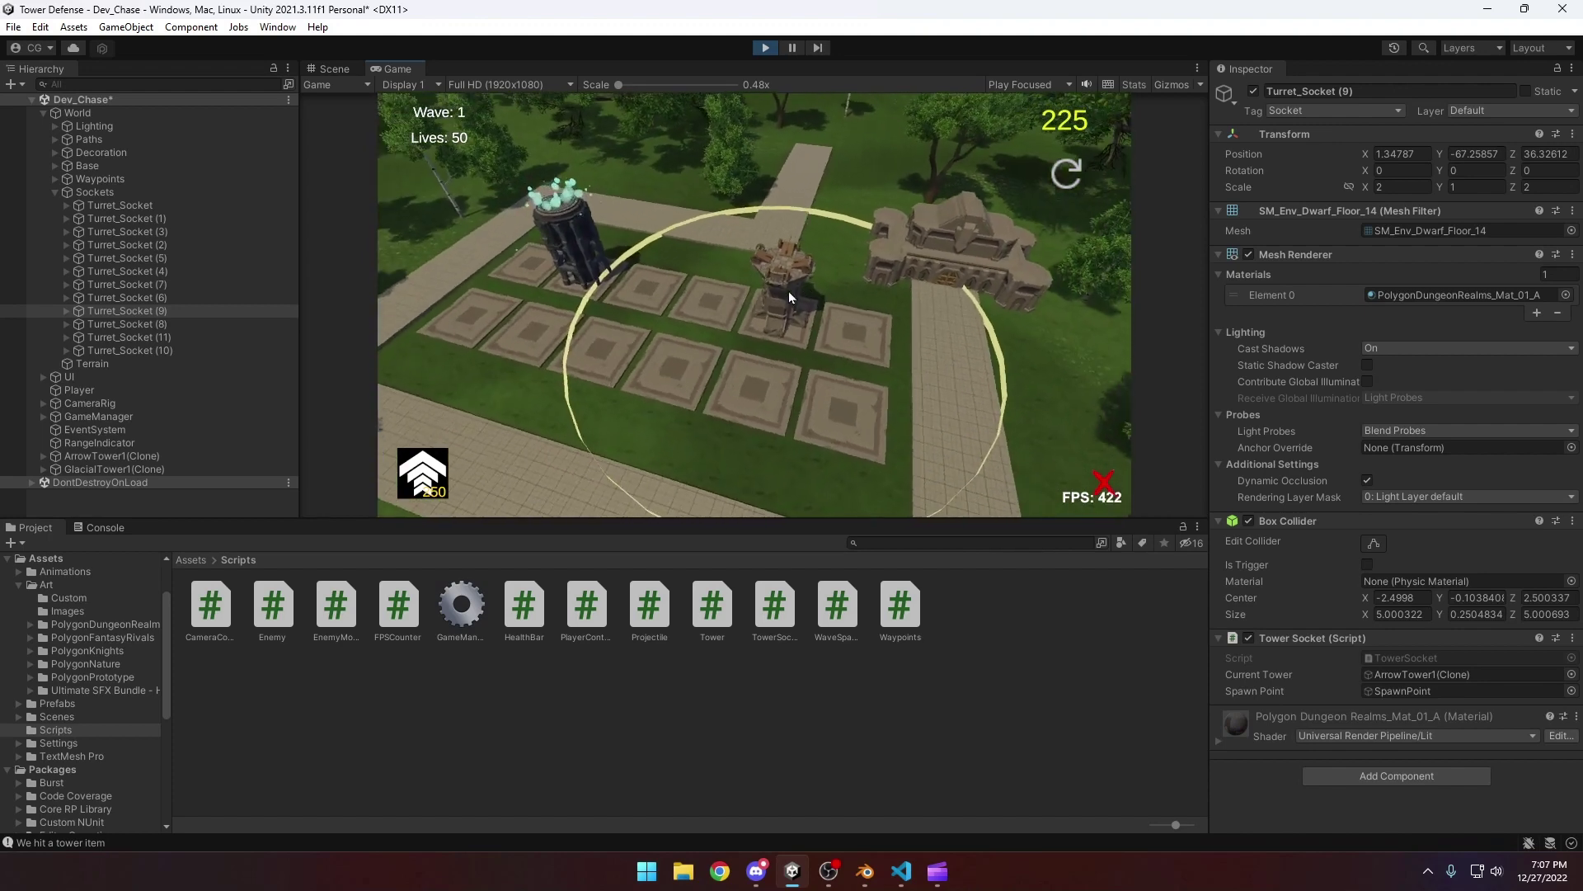
left_click(611, 394)
left_click(423, 476)
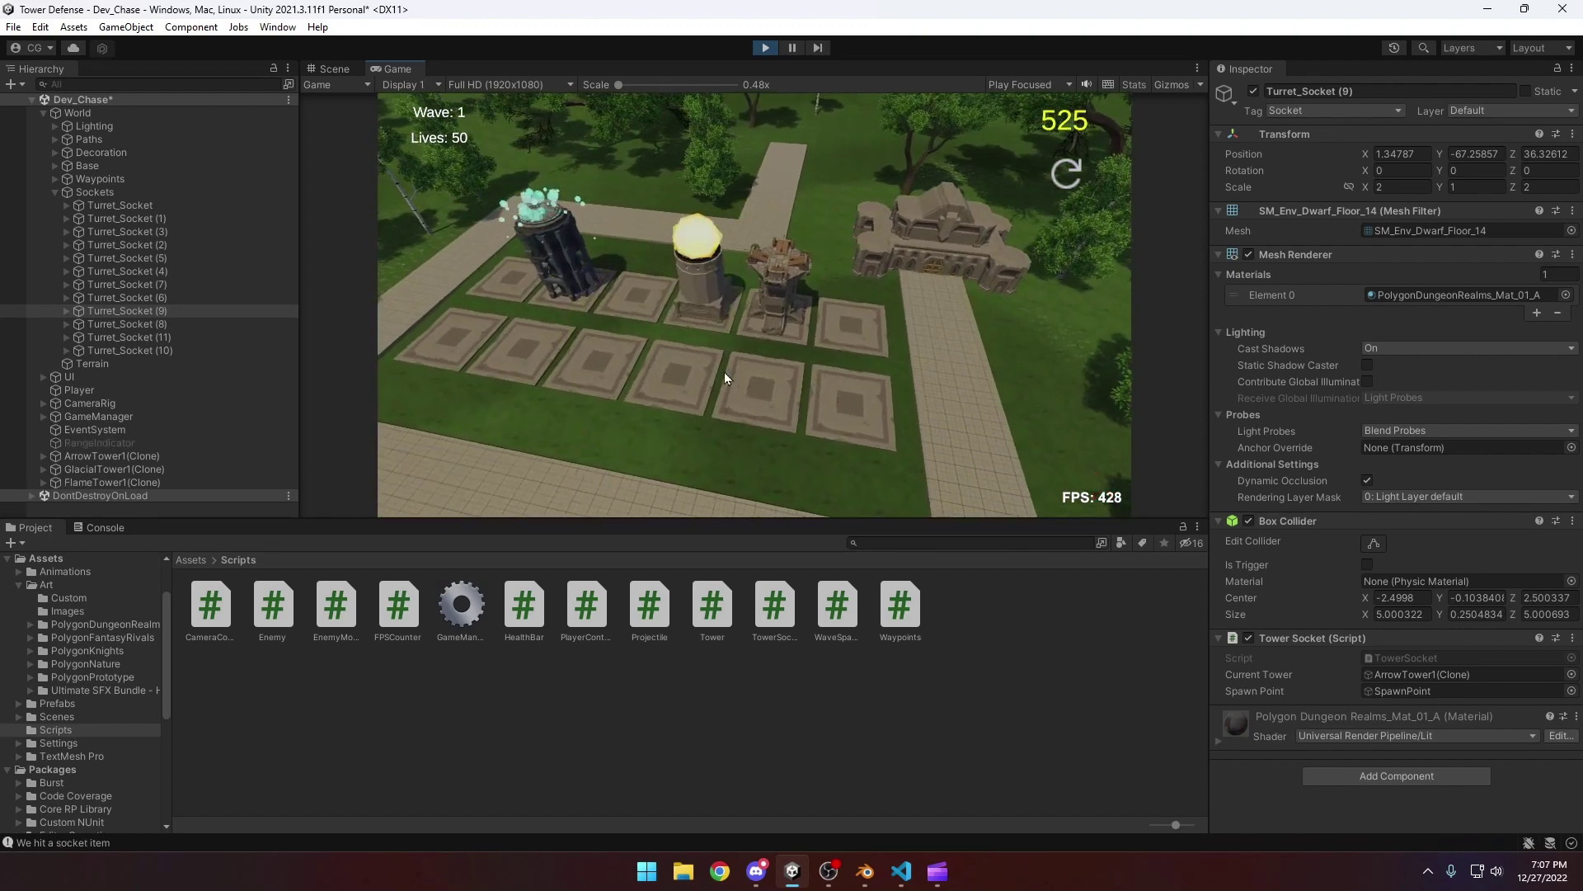
left_click(717, 334)
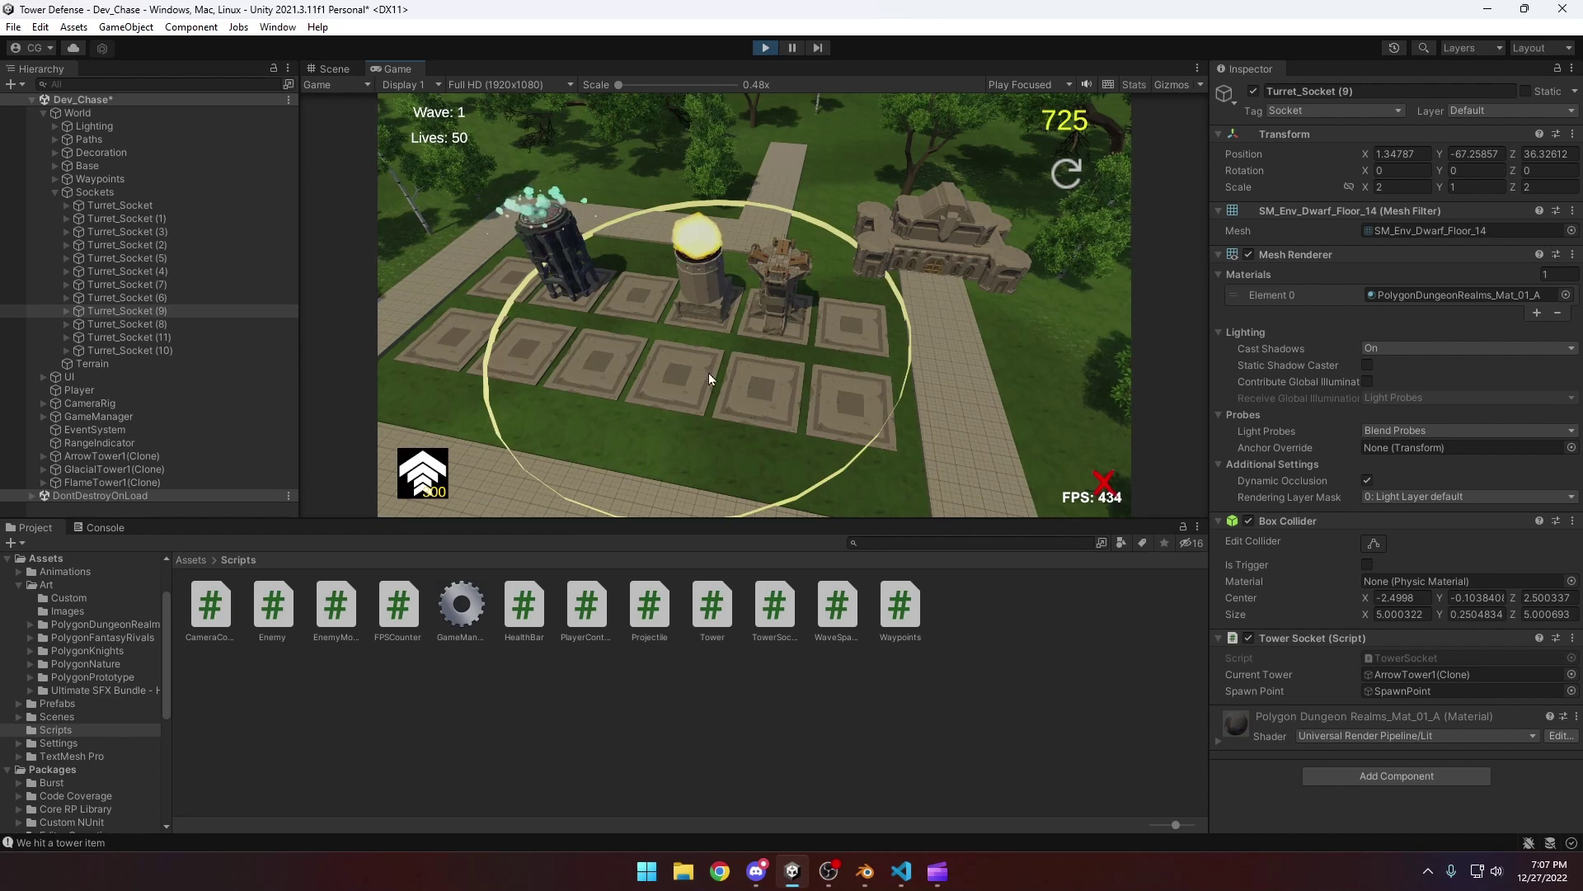
left_click(423, 474)
Reselect the flame tower and upgrade it to level 3
mouse_move(823, 417)
middle_mouse_down()
mouse_move(616, 387)
mouse_move(780, 358)
mouse_move(569, 383)
middle_mouse_up()
key("m")
key("m")
key("m")
key("m")
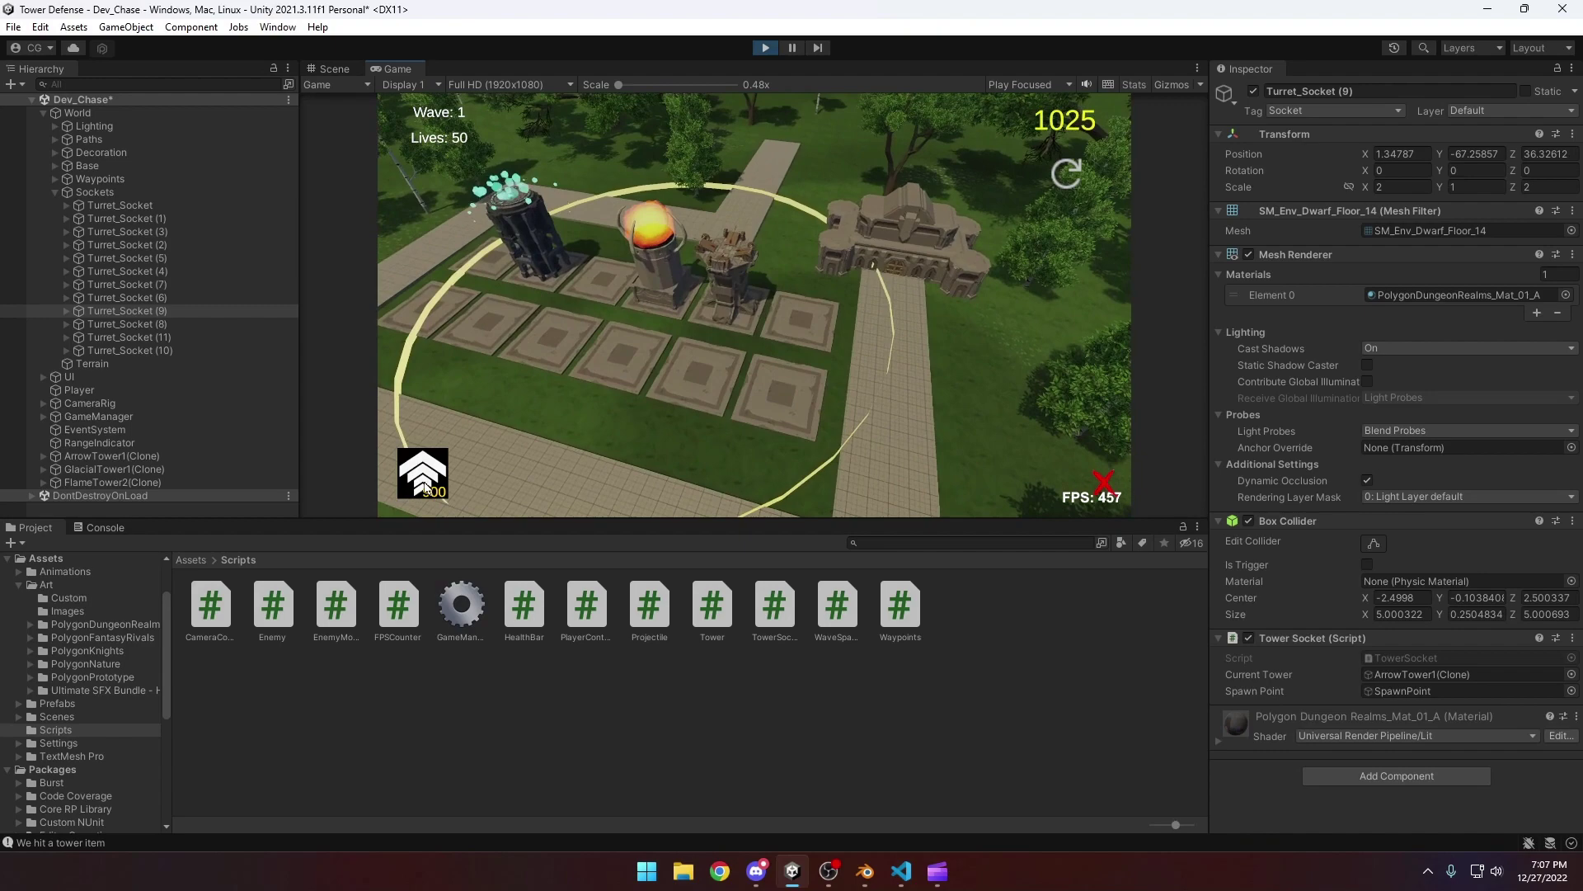
left_click(423, 474)
left_click(662, 276)
Orbit the game camera and select the arrow tower again to check its range ring
mouse_move(775, 310)
middle_mouse_down()
mouse_move(998, 369)
mouse_move(878, 178)
middle_mouse_up()
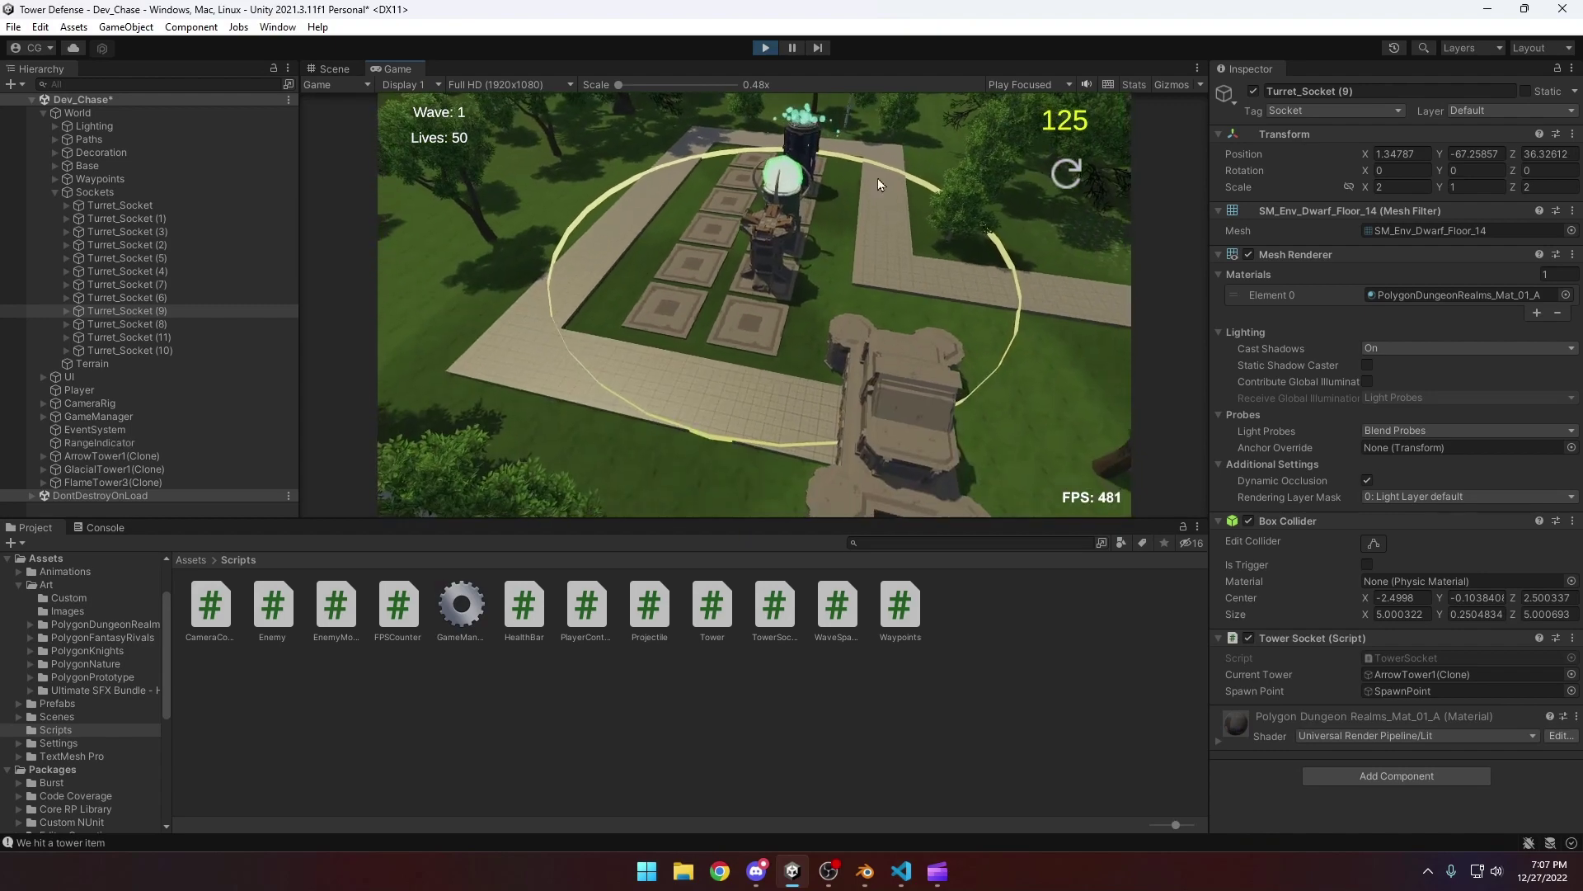
middle_click_drag(915, 330, 729, 300)
left_click(728, 299)
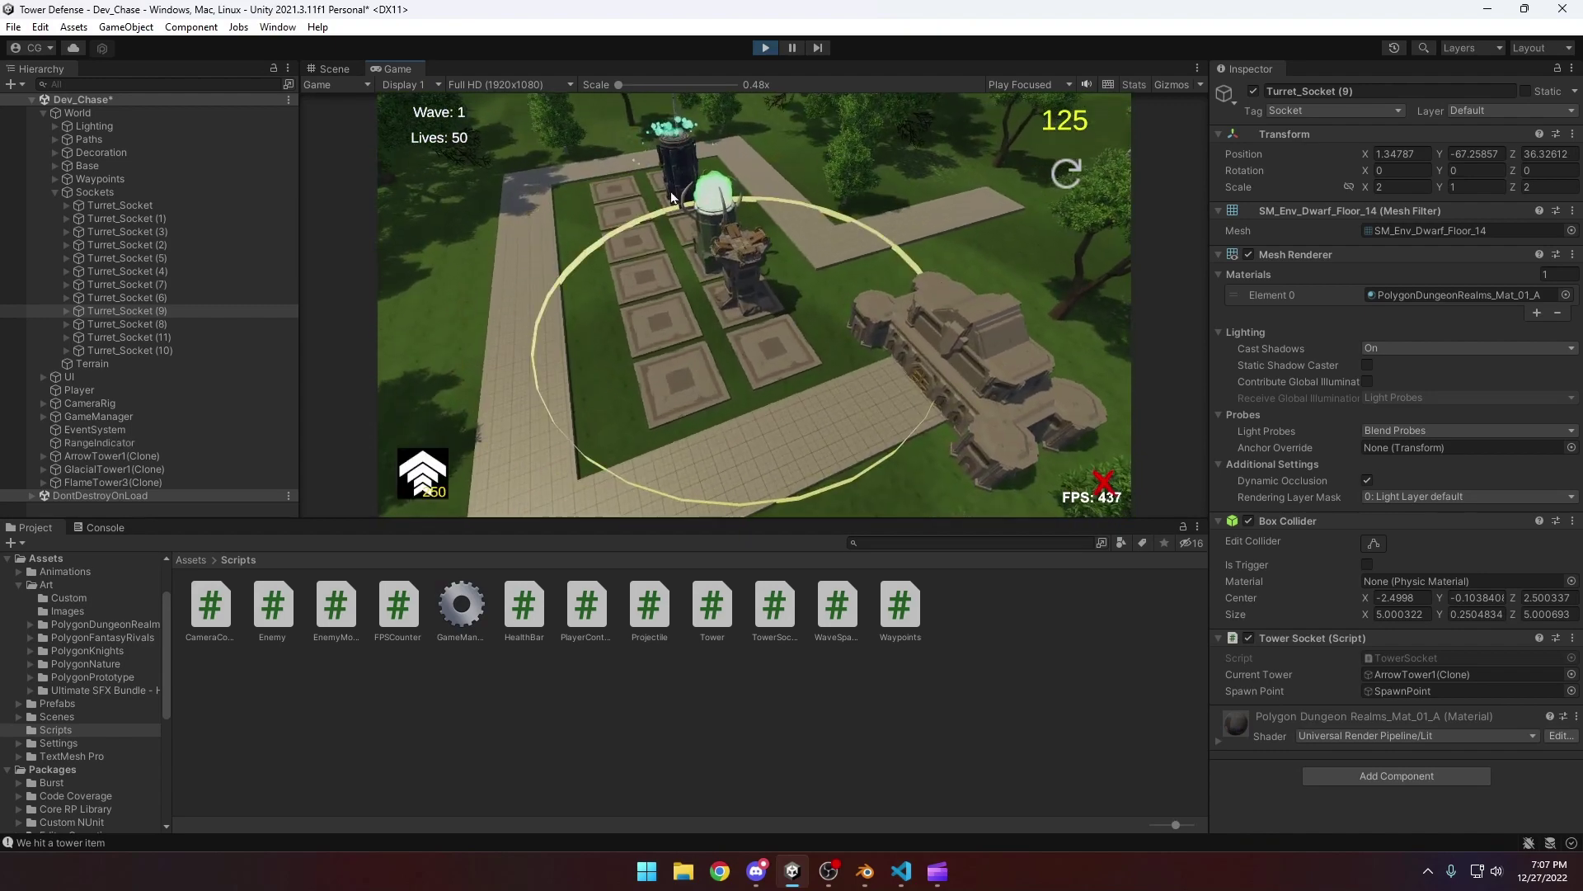
mouse_move(727, 299)
right_mouse_down()
mouse_move(919, 260)
mouse_move(729, 259)
mouse_move(828, 308)
mouse_move(847, 309)
mouse_move(537, 230)
mouse_move(825, 210)
mouse_move(645, 311)
mouse_move(647, 338)
mouse_move(804, 323)
mouse_move(970, 195)
right_mouse_up()
left_click(729, 259)
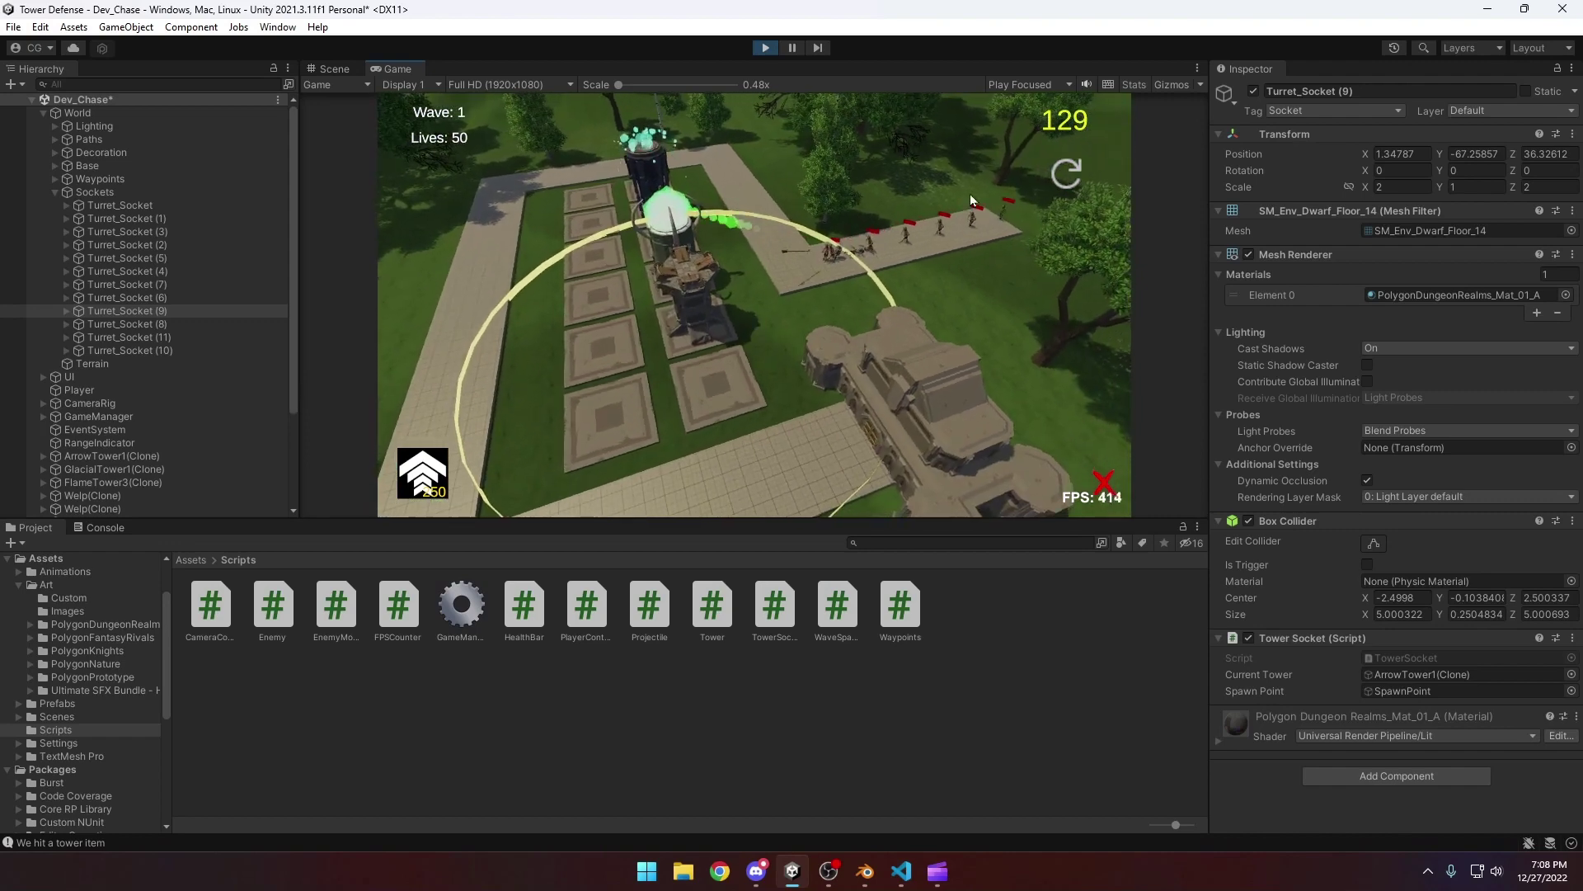
Stop Play mode so the level resets to empty sockets, 2000 gold, Wave 1 and 50 lives
left_click(767, 47)
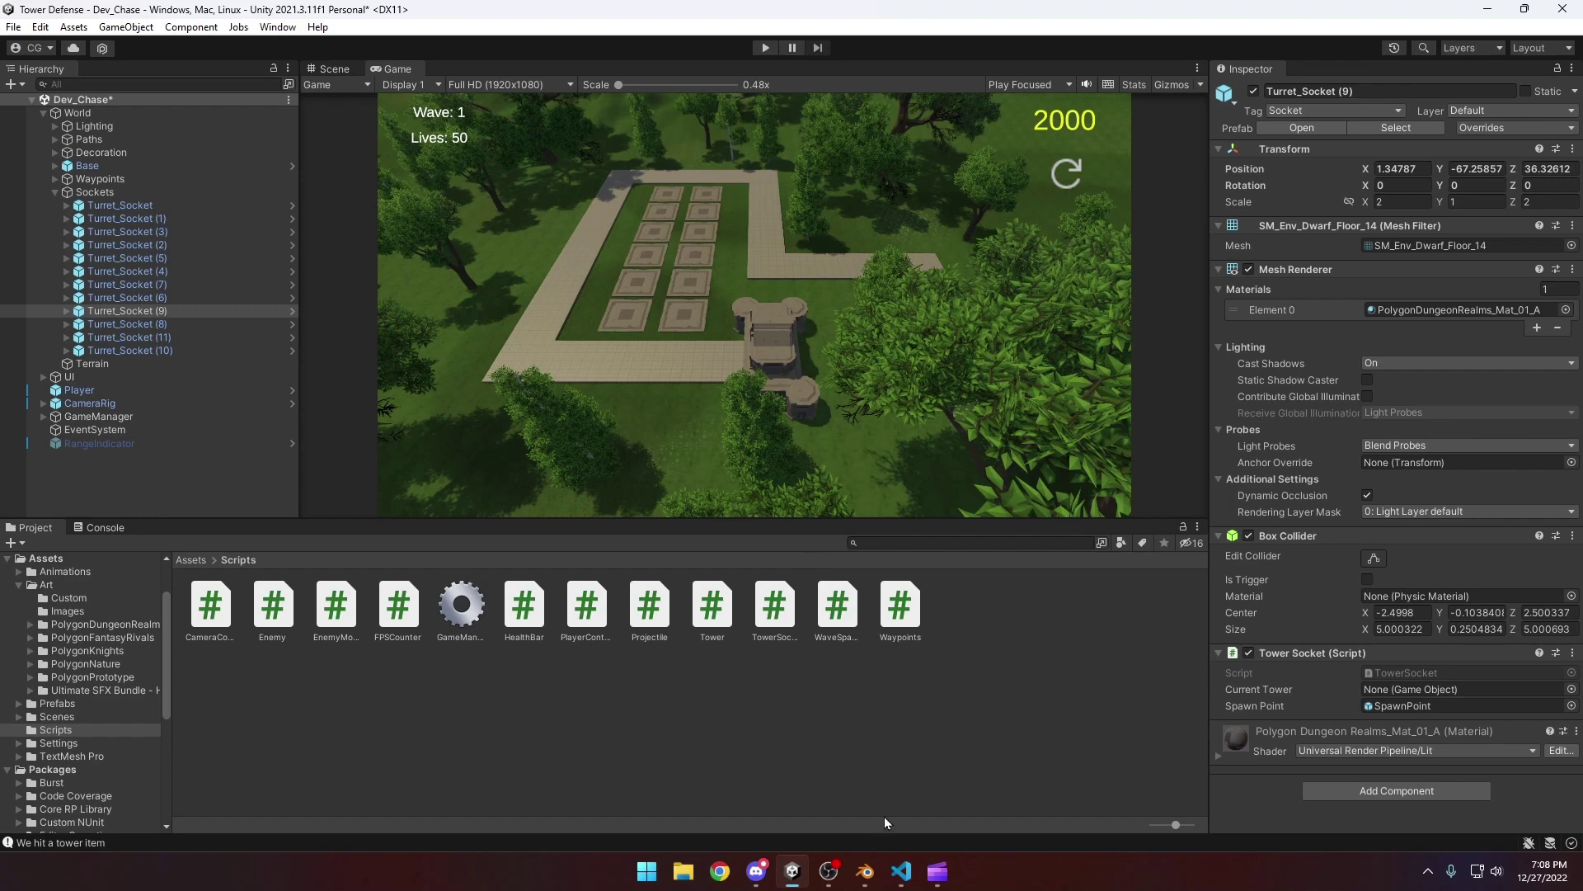
In Blender, start a new General scene without saving the current file
left_click(868, 875)
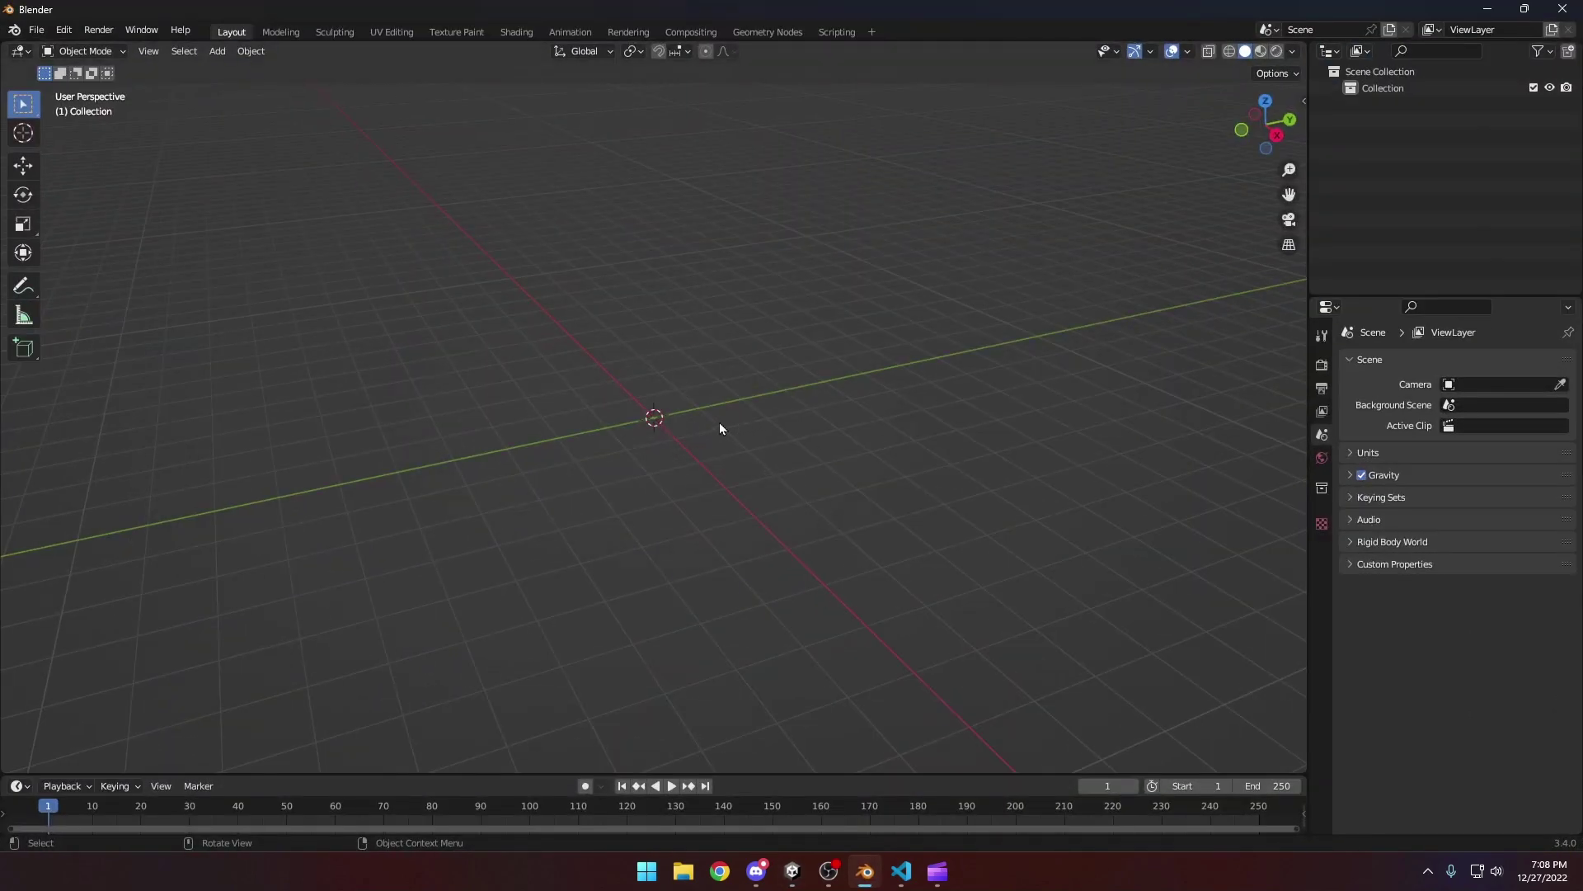
mouse_move(649, 363)
middle_mouse_down()
mouse_move(459, 258)
mouse_move(799, 438)
mouse_move(640, 420)
mouse_move(626, 363)
middle_mouse_up()
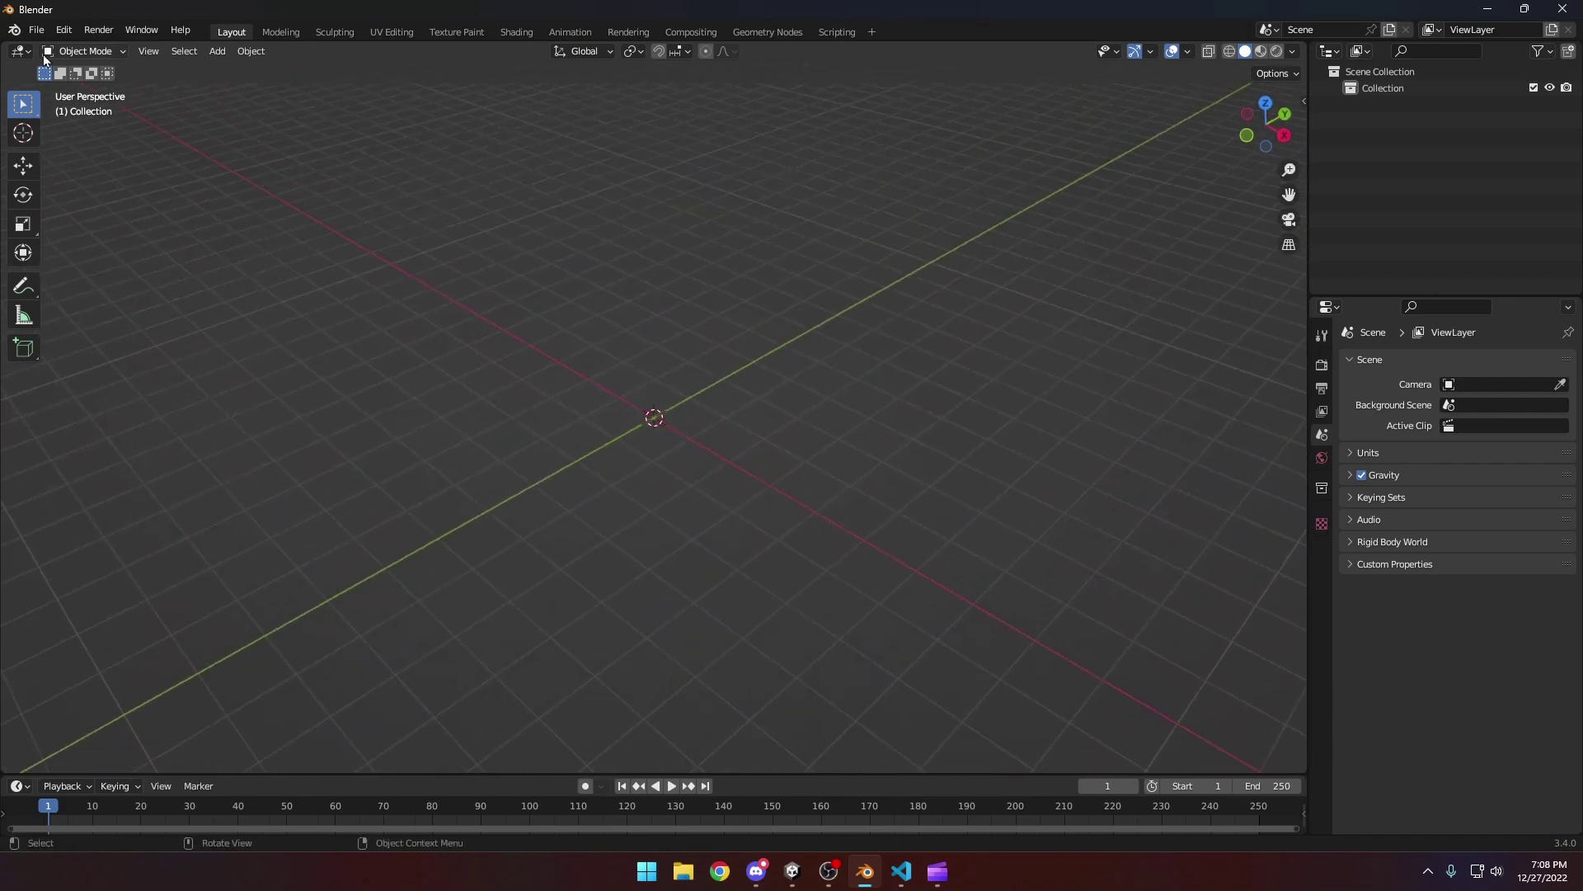
left_click(36, 30)
mouse_move(52, 51)
left_click(231, 50)
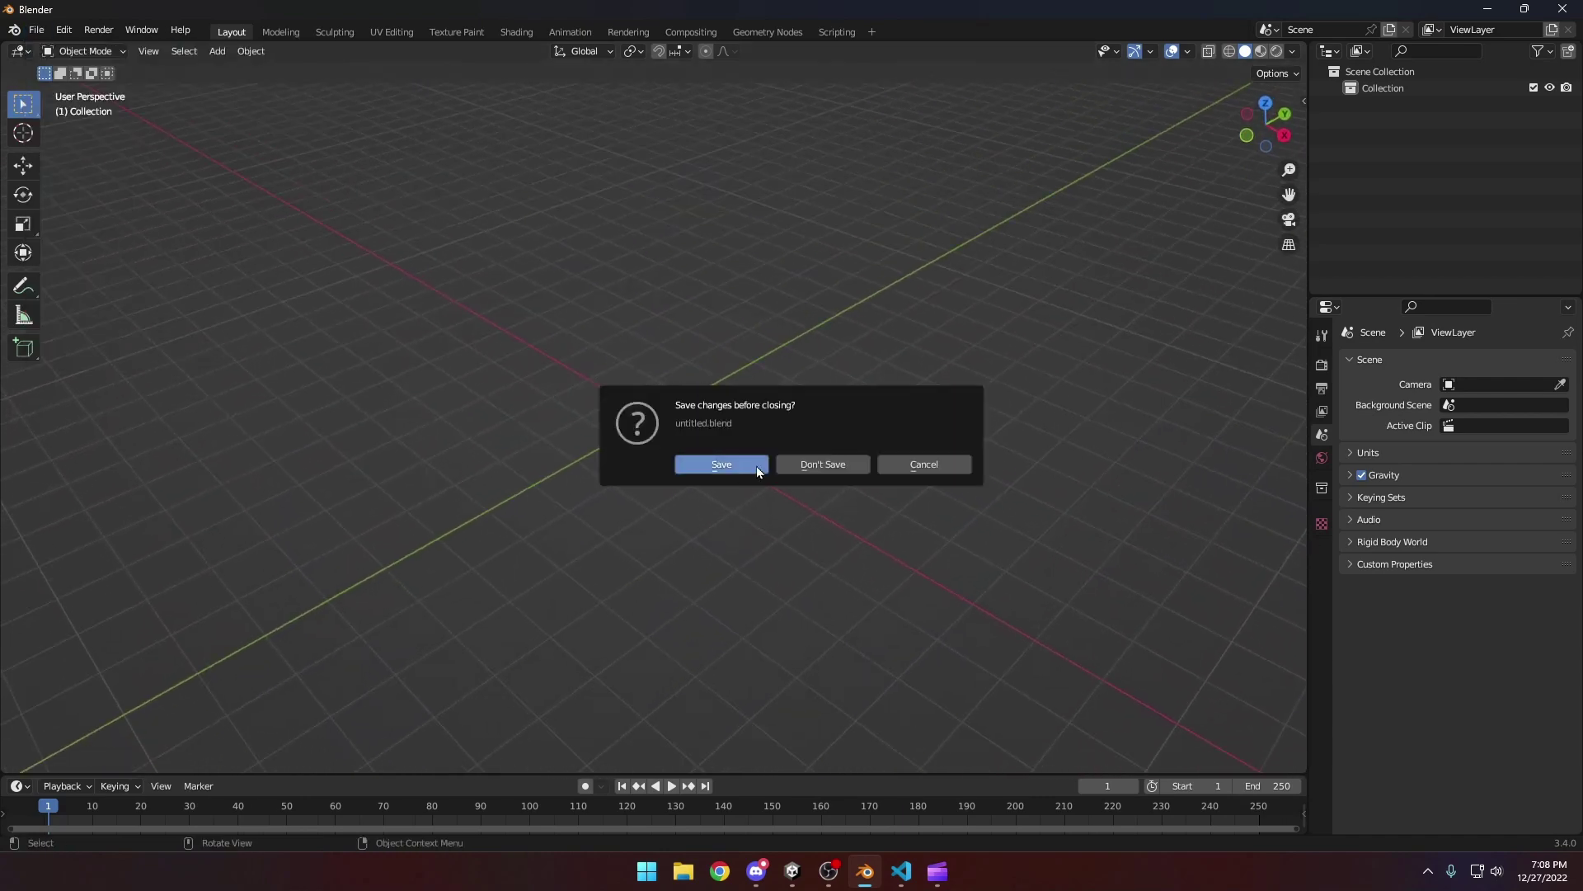
left_click(797, 465)
scroll(709, 379, "down", 4)
scroll(774, 346, "up", 3)
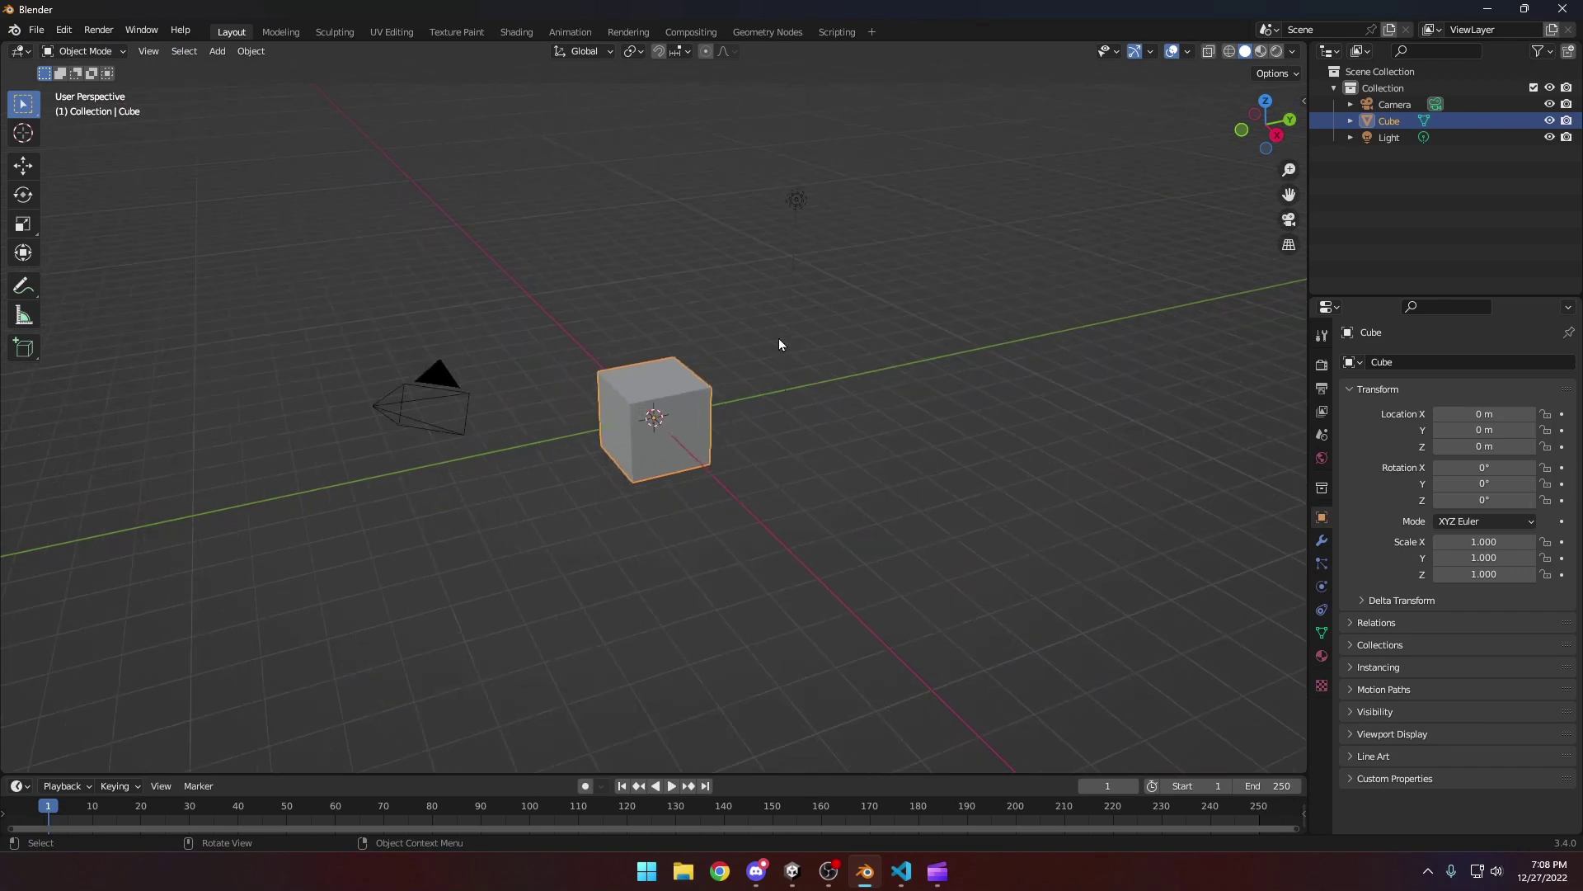
Delete the default camera, light and cube
left_click(417, 425)
key("Delete")
left_click_drag(860, 150, 700, 297)
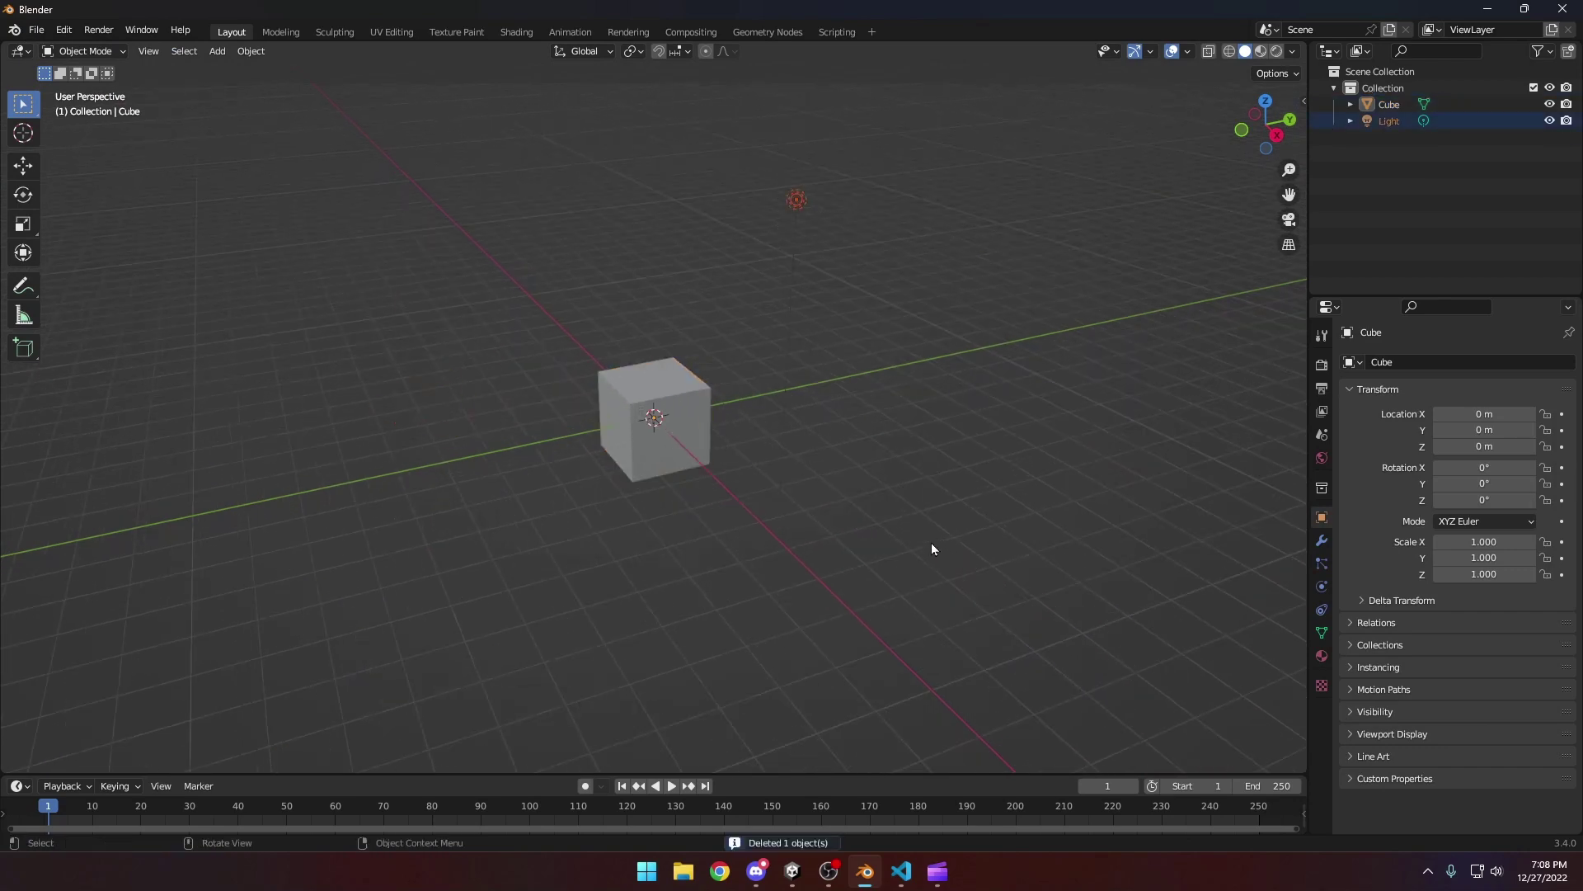
key("Delete")
left_click(694, 419)
key("Delete")
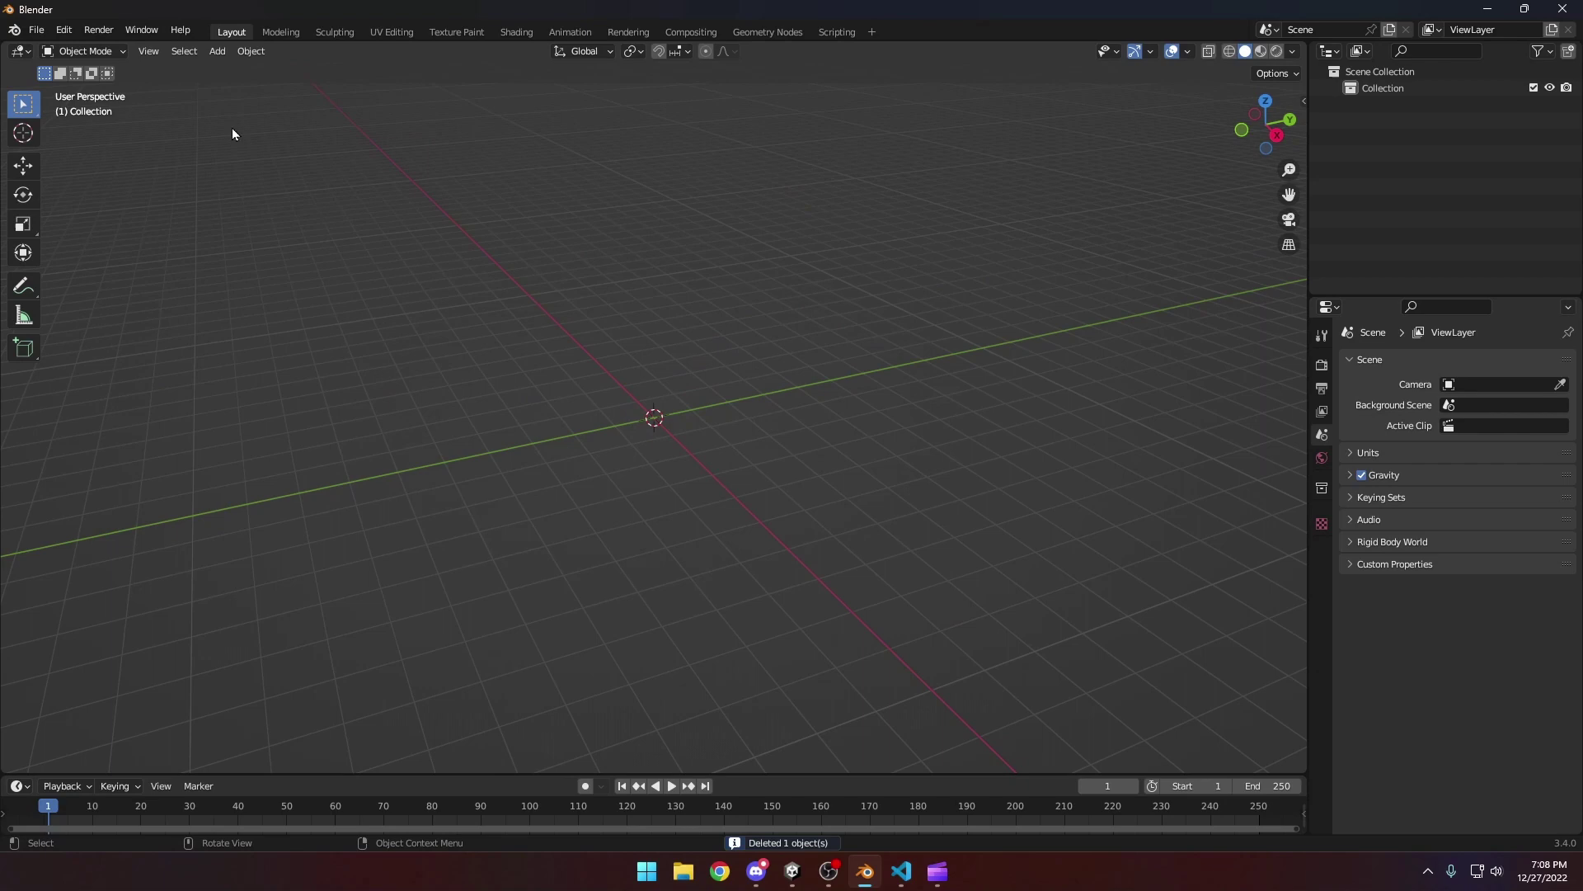
Add a cylinder mesh at the origin
left_click(223, 53)
mouse_move(247, 70)
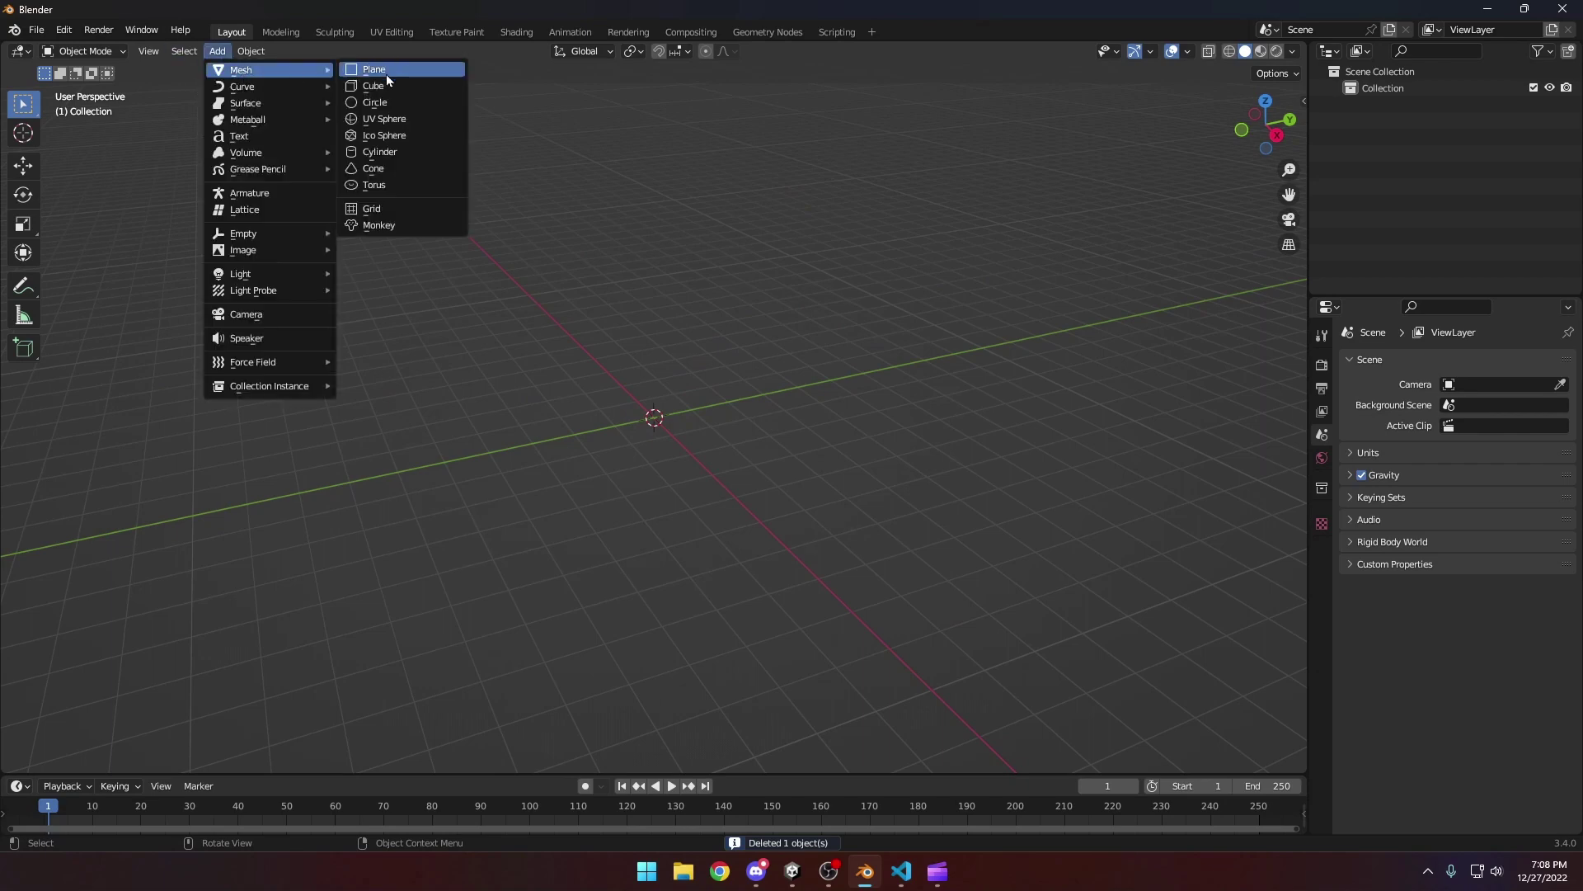
left_click(378, 152)
middle_click_drag(764, 244, 703, 336)
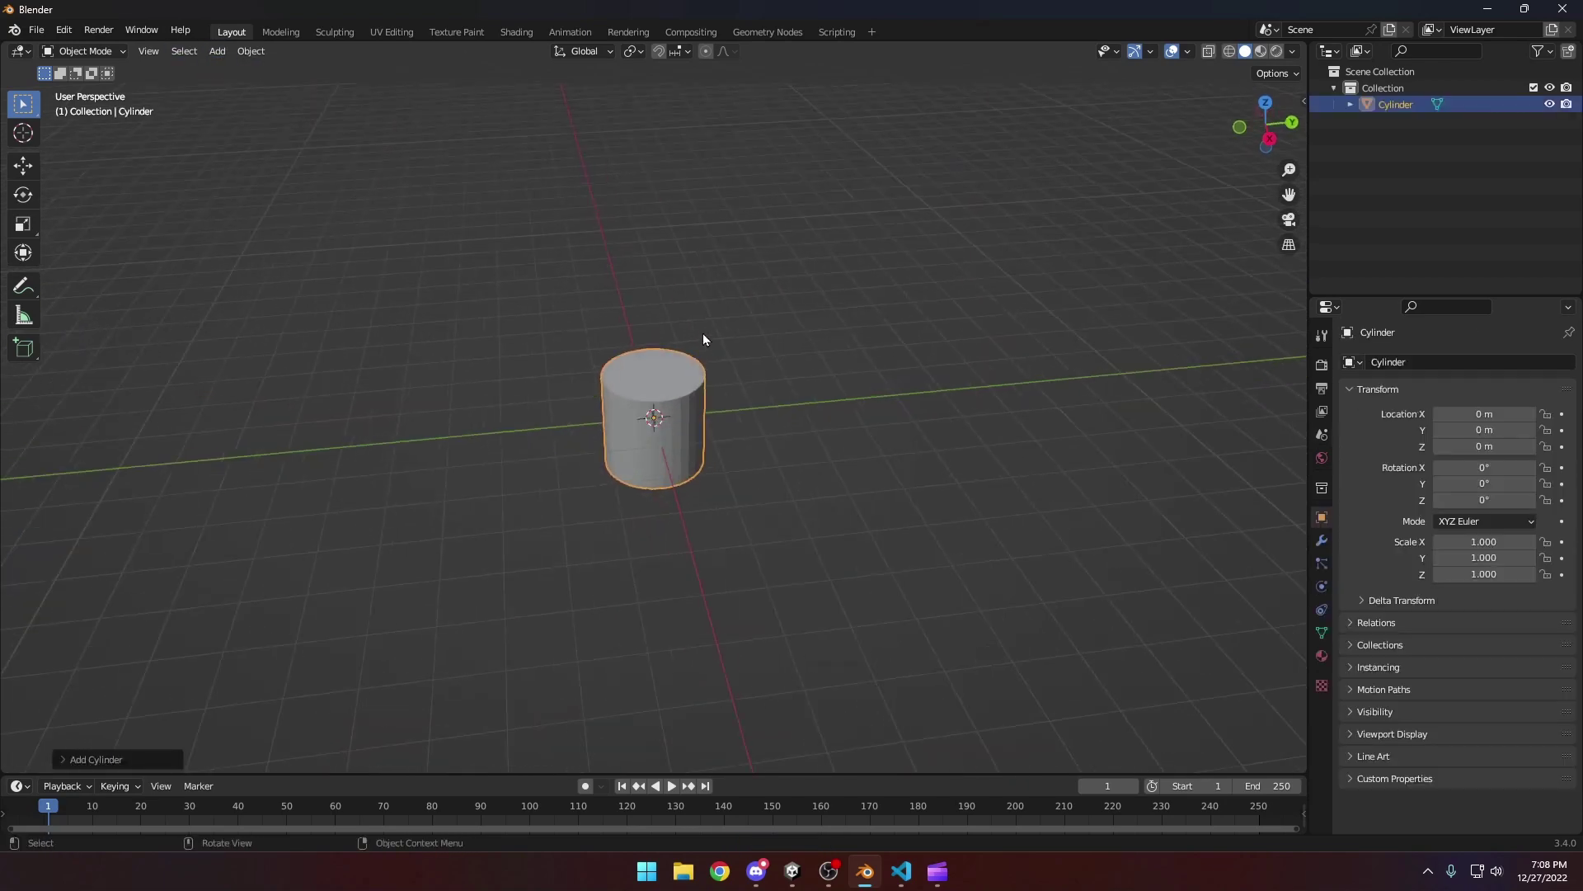
In Edit Mode face select, delete the cylinder's top and bottom faces
key("Tab")
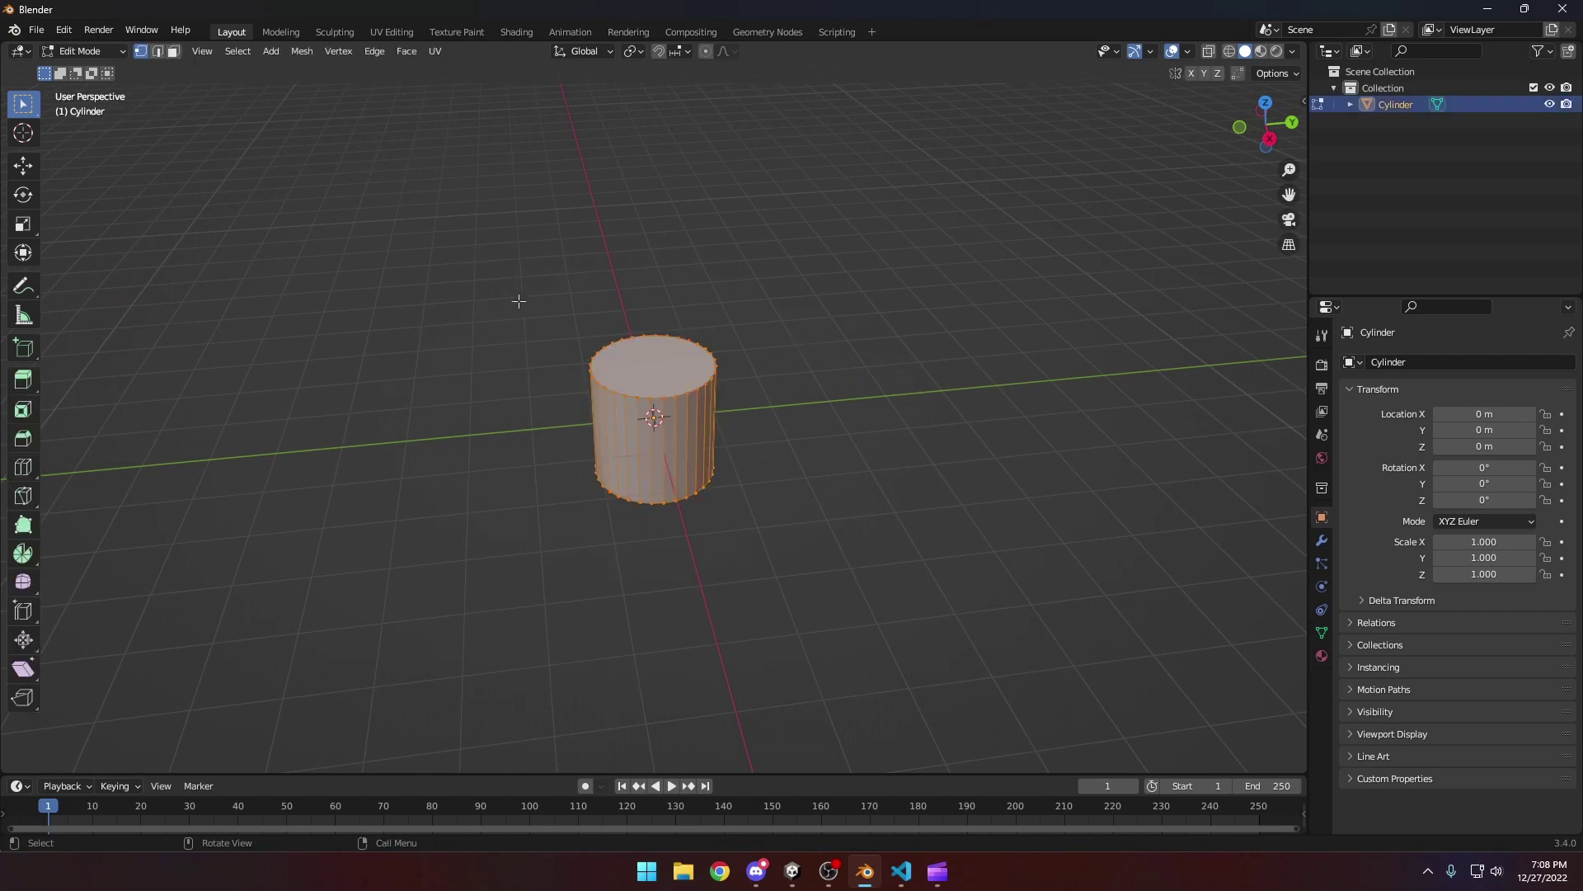
key("3")
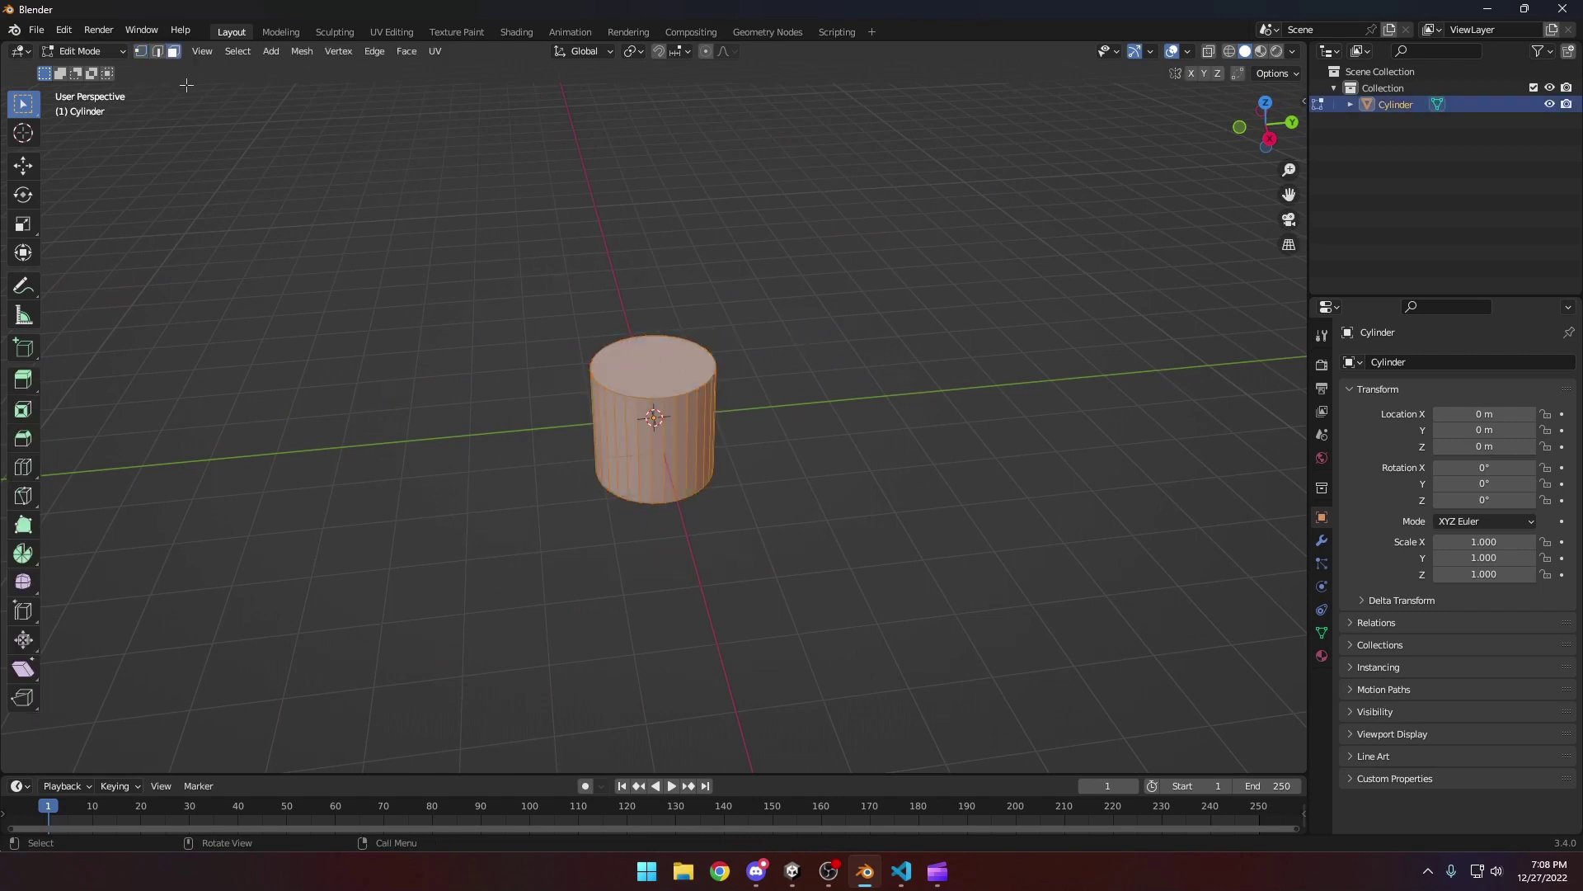
left_click(639, 365)
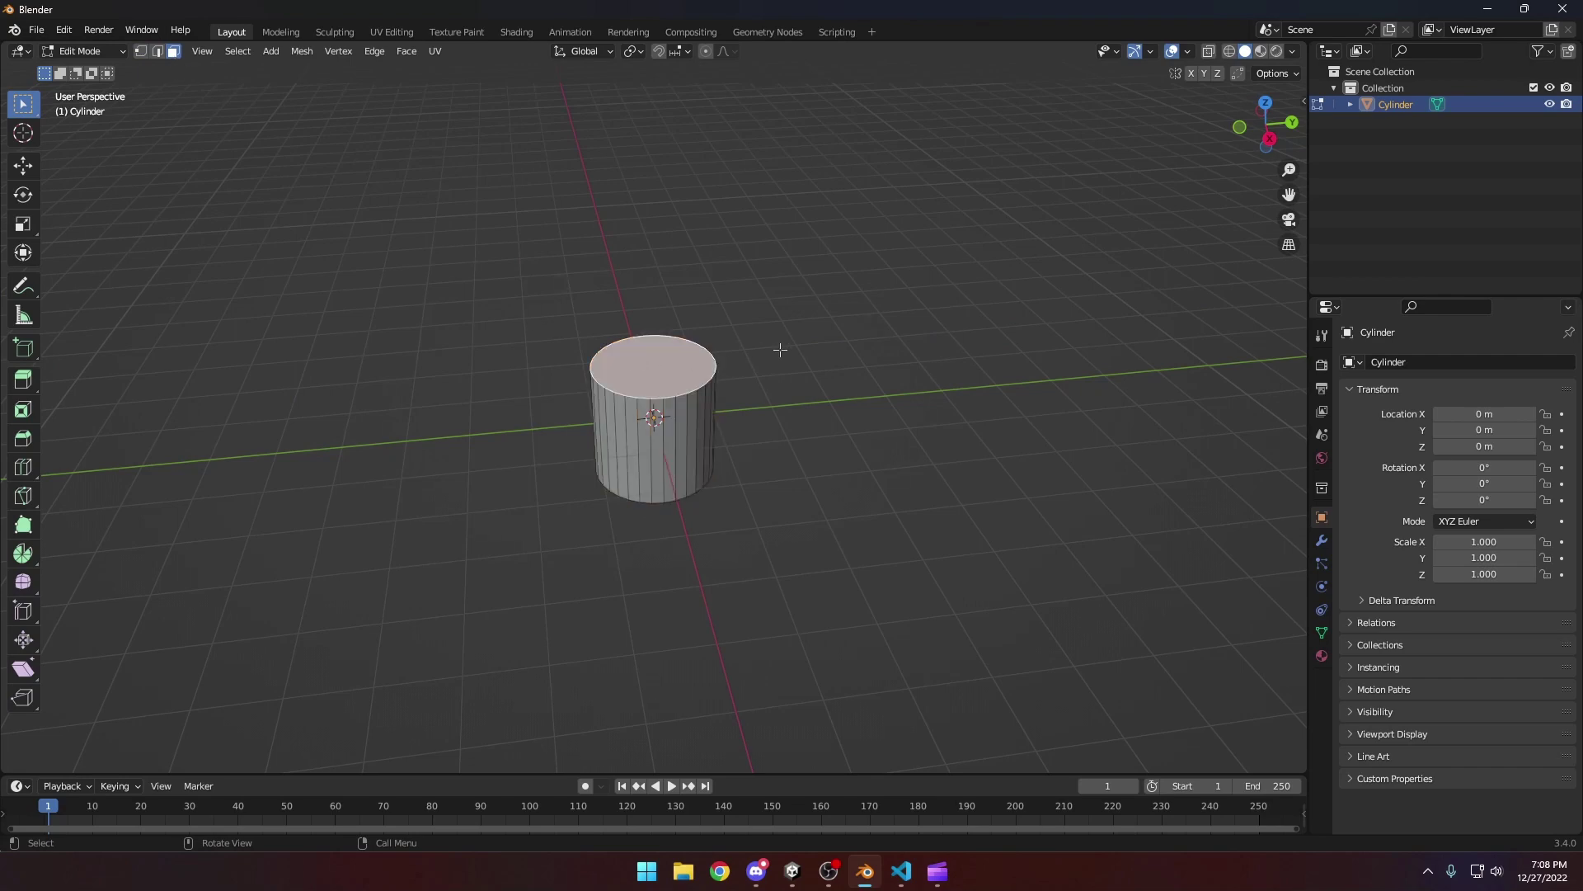
key("x")
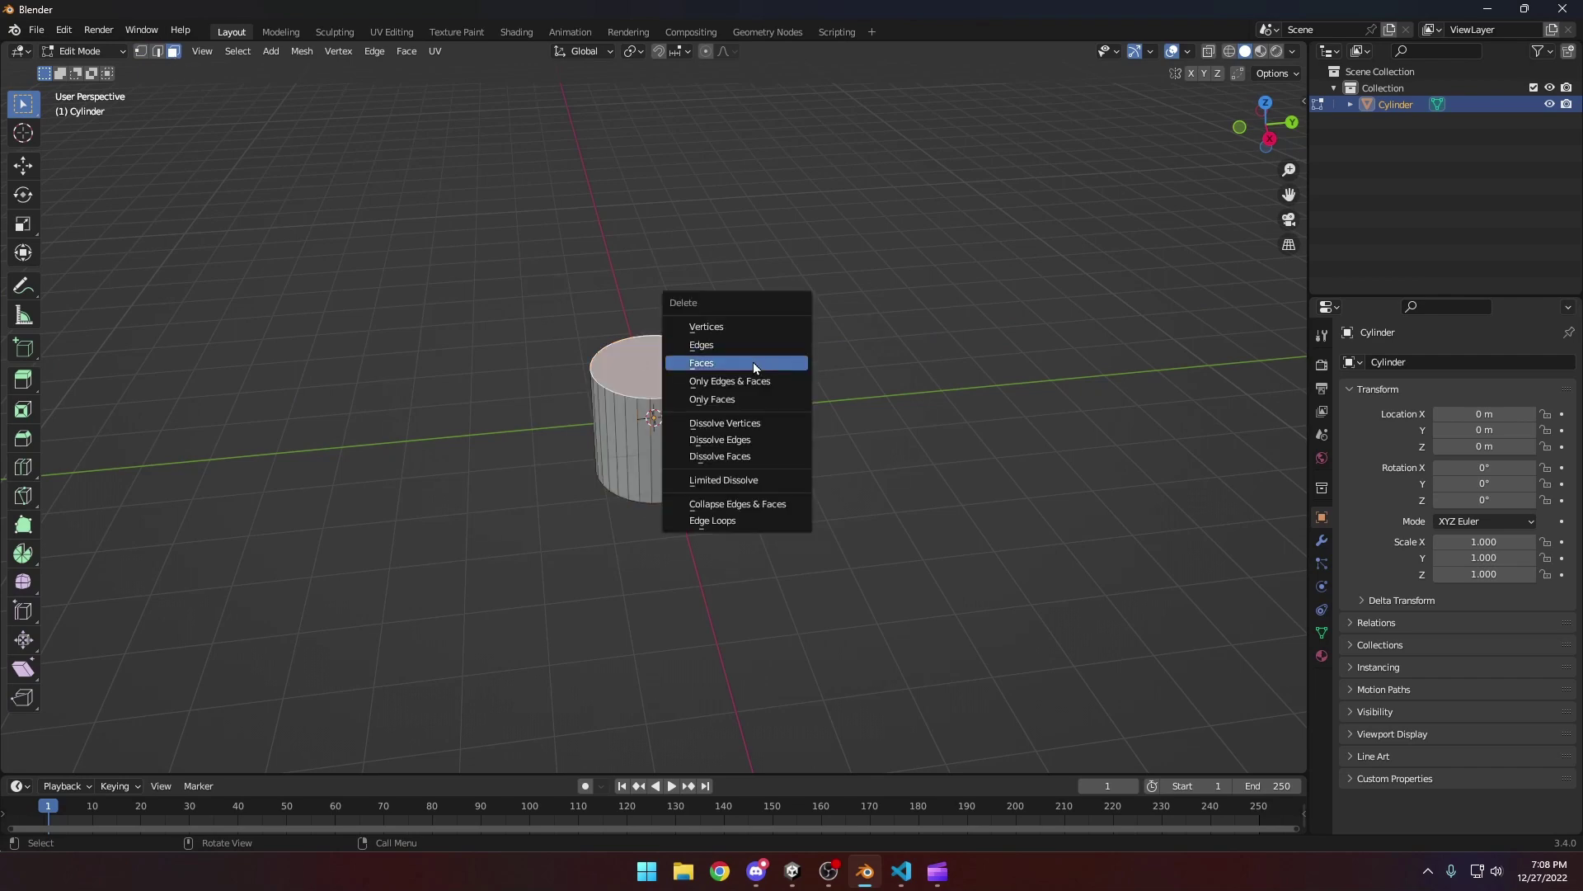
left_click(754, 363)
middle_click_drag(812, 348, 816, 262)
key("x")
left_click(683, 403)
mouse_move(698, 269)
middle_mouse_down()
mouse_move(834, 258)
mouse_move(711, 259)
middle_mouse_up()
Export the cylinder as FBX to the Desktop under the name RangeIndicator.fbx
left_click(36, 29)
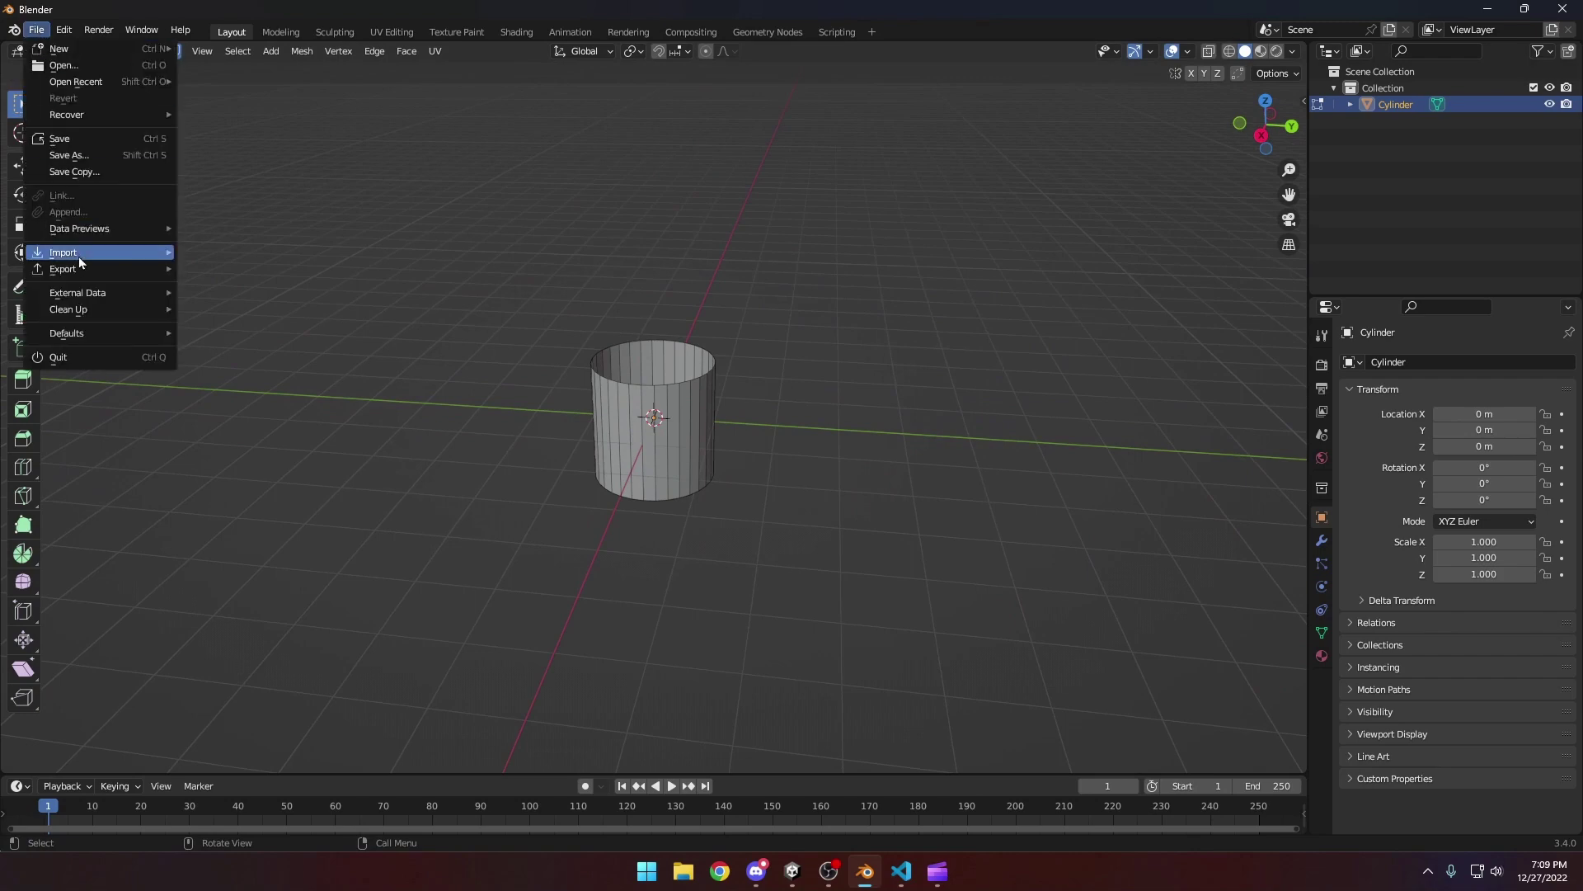
mouse_move(82, 268)
left_click(241, 416)
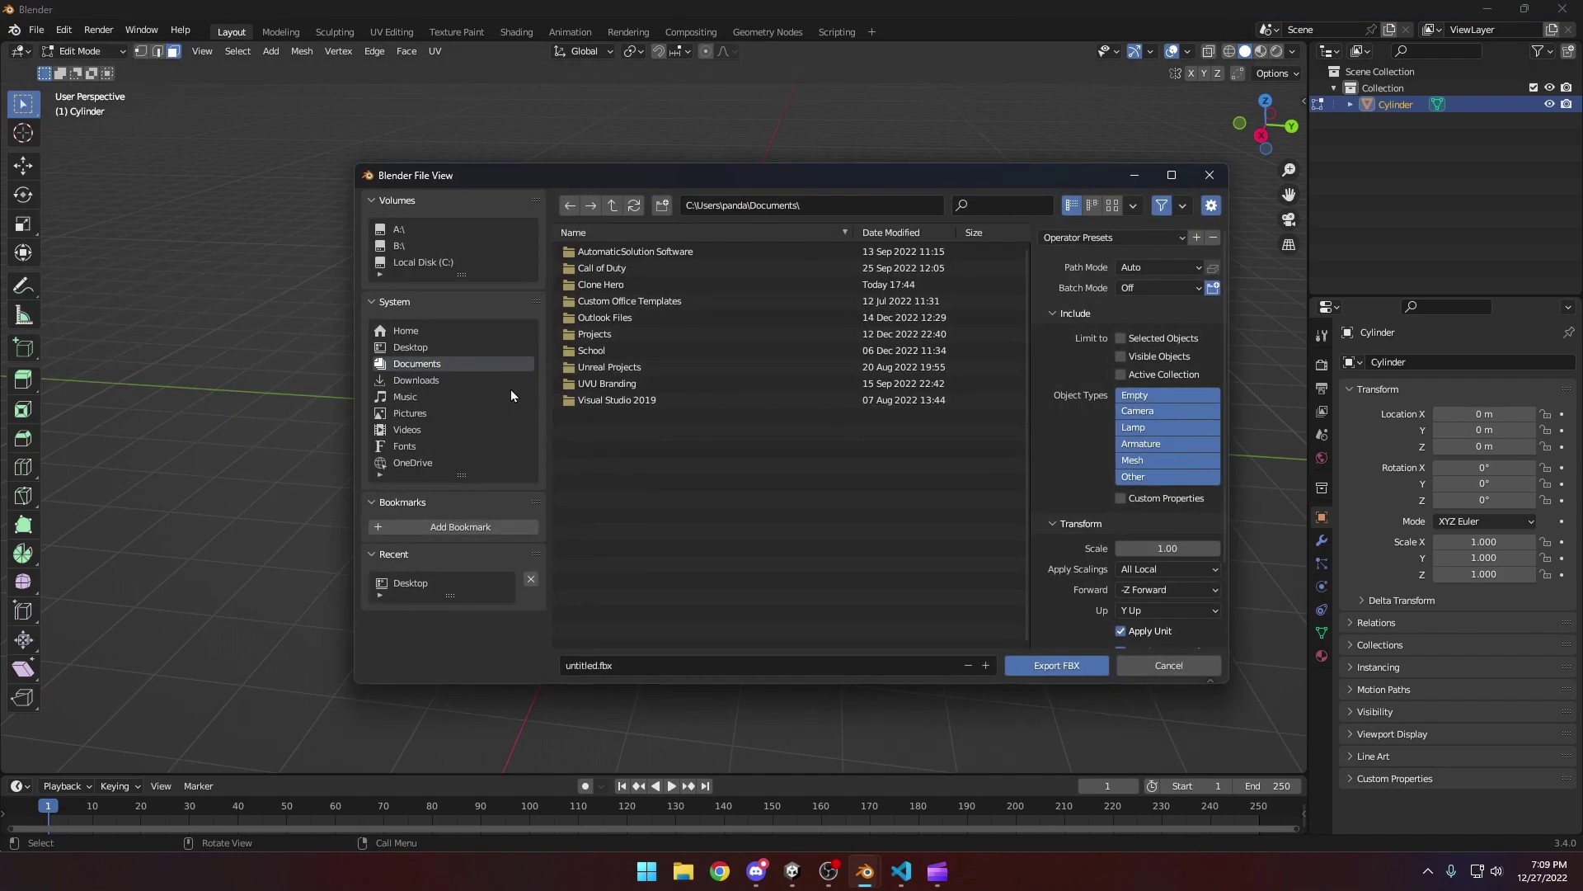
scroll(1105, 594, "down", 3)
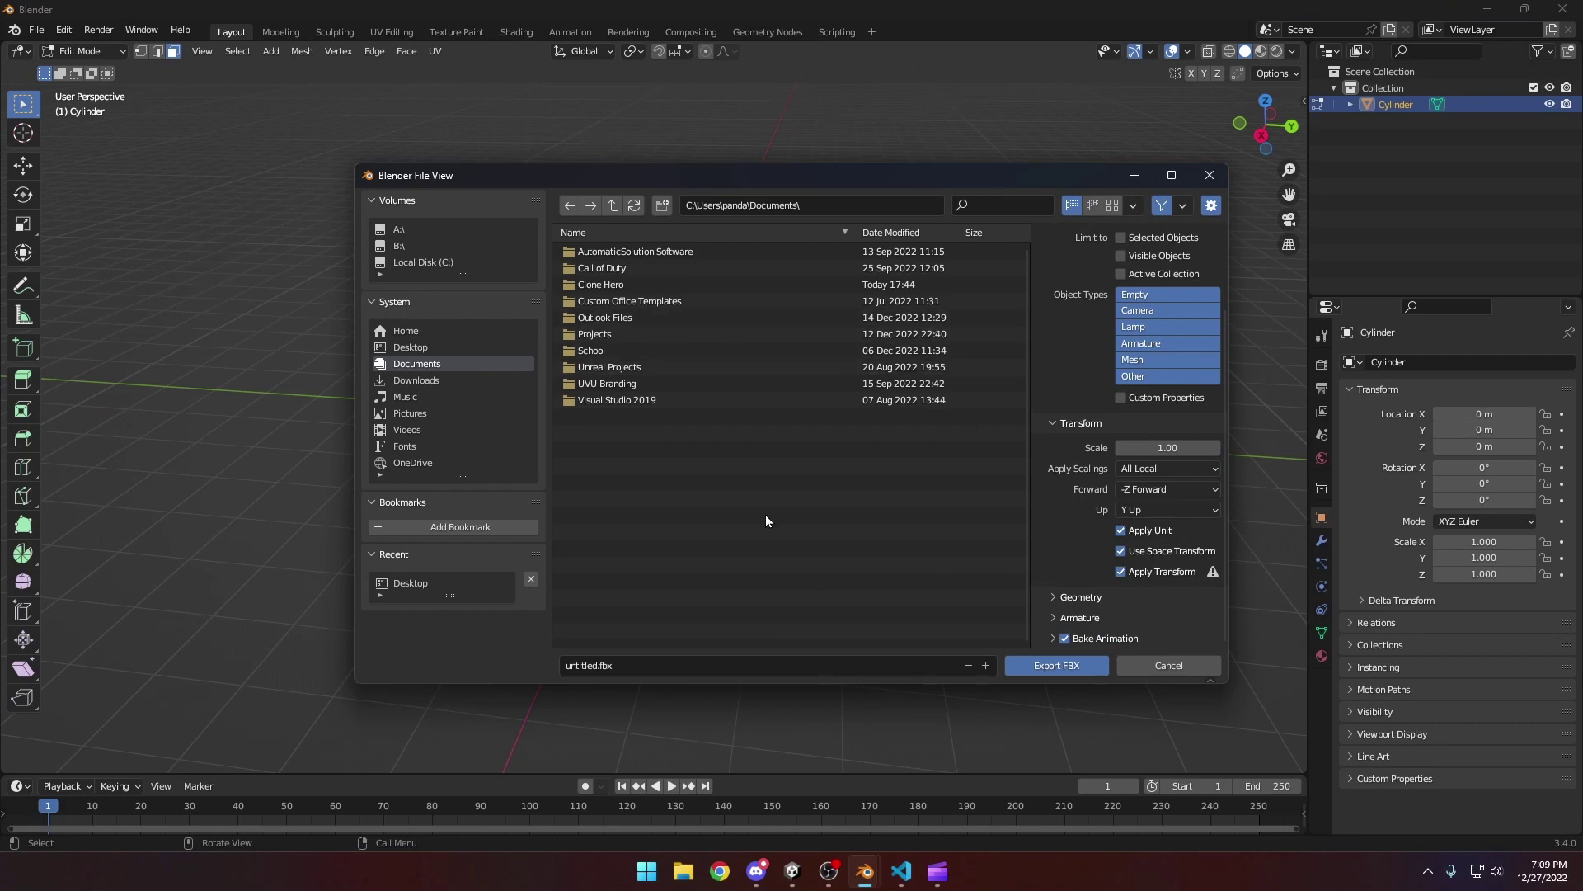
left_click(600, 665)
key("End")
key("BackSpace")
key("BackSpace")
key("BackSpace")
key("BackSpace")
key("BackSpace")
key("BackSpace")
key("BackSpace")
type("Rangel")
left_click(468, 379)
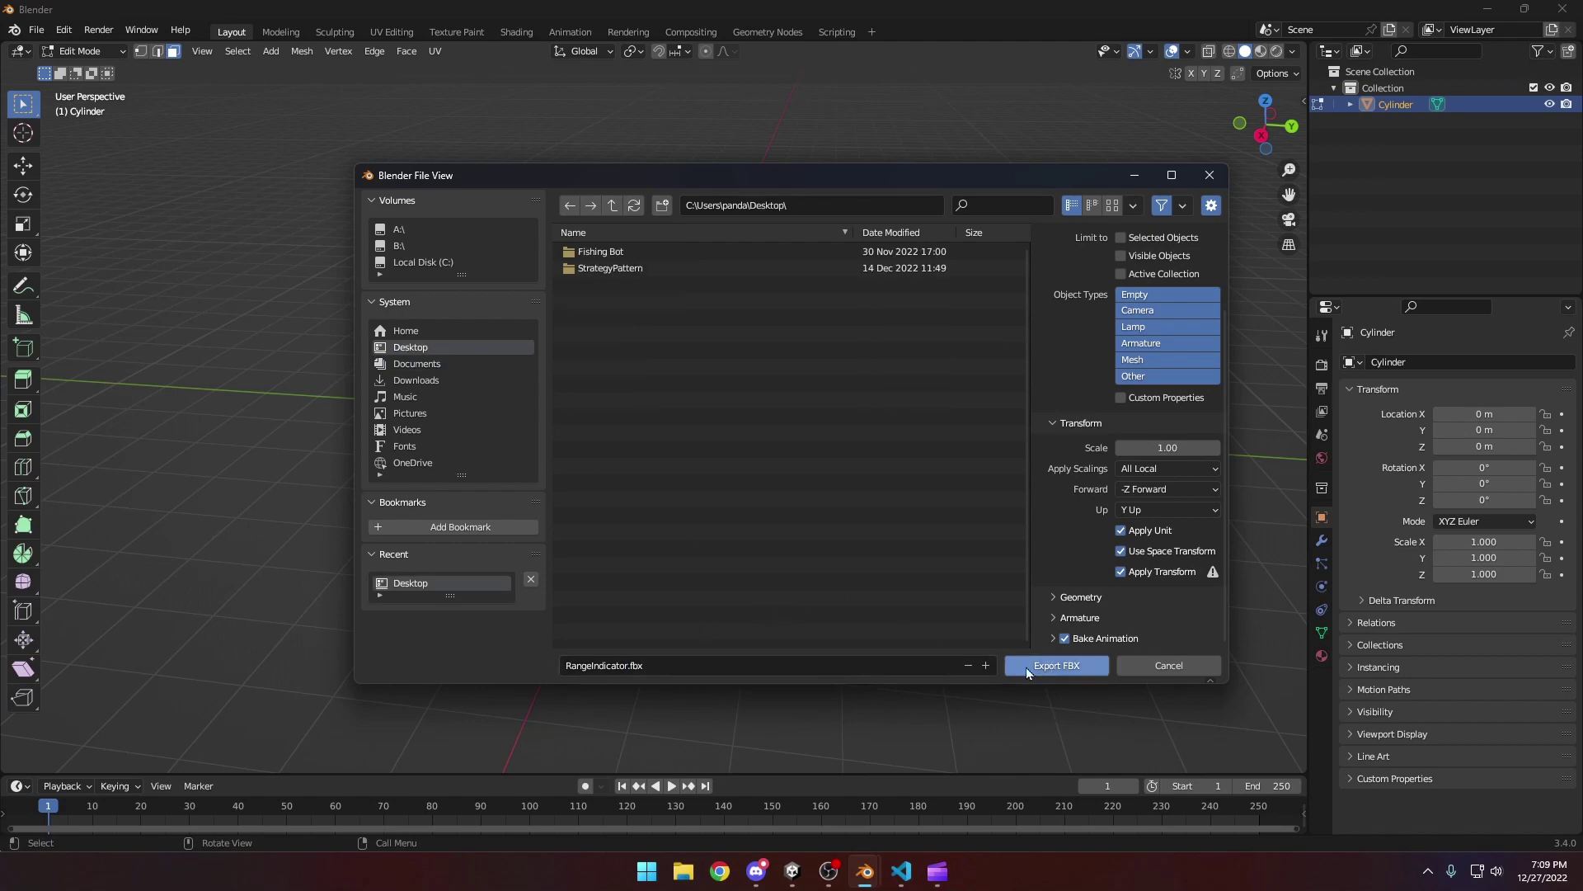
left_click(1051, 665)
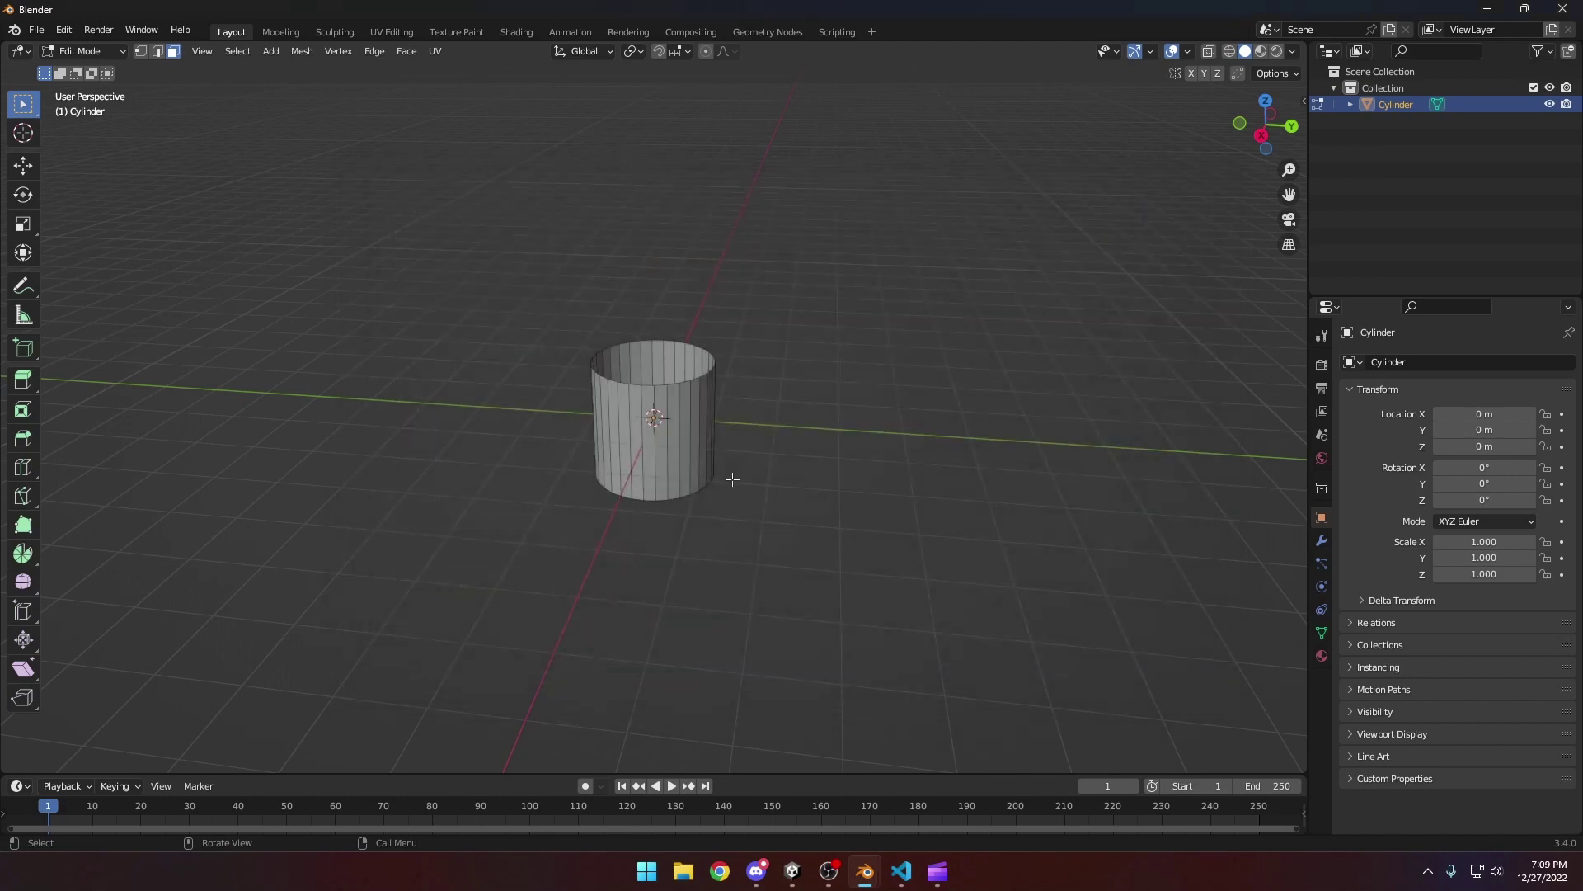
Back in Unity, open the Assets/Art/Custom folder in the Project panel
left_click(1487, 9)
left_click(191, 560)
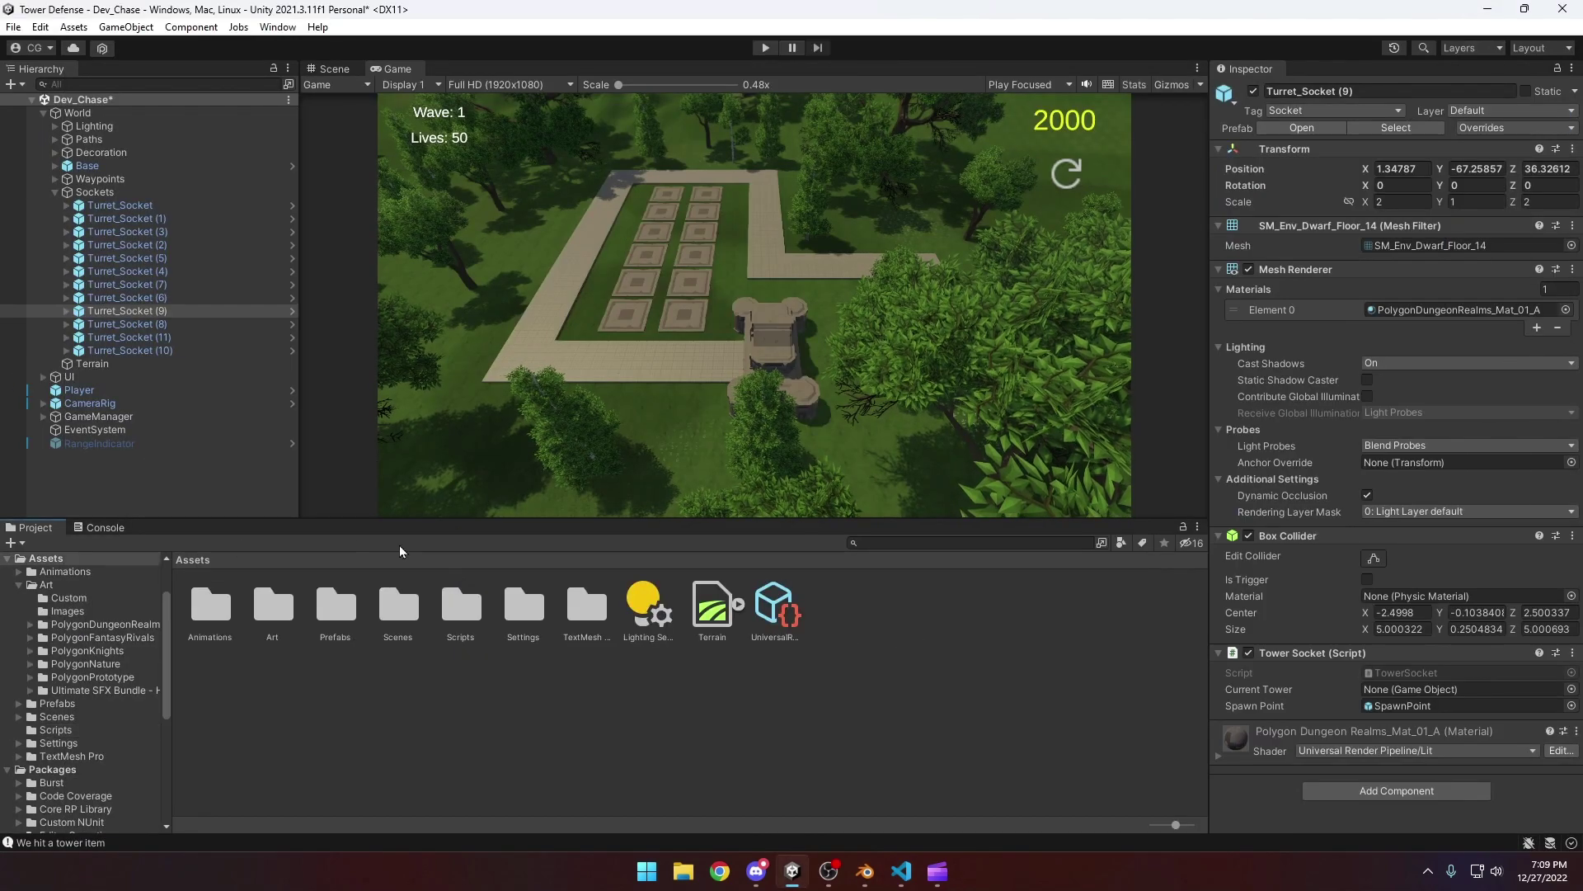
double_click(273, 606)
double_click(195, 616)
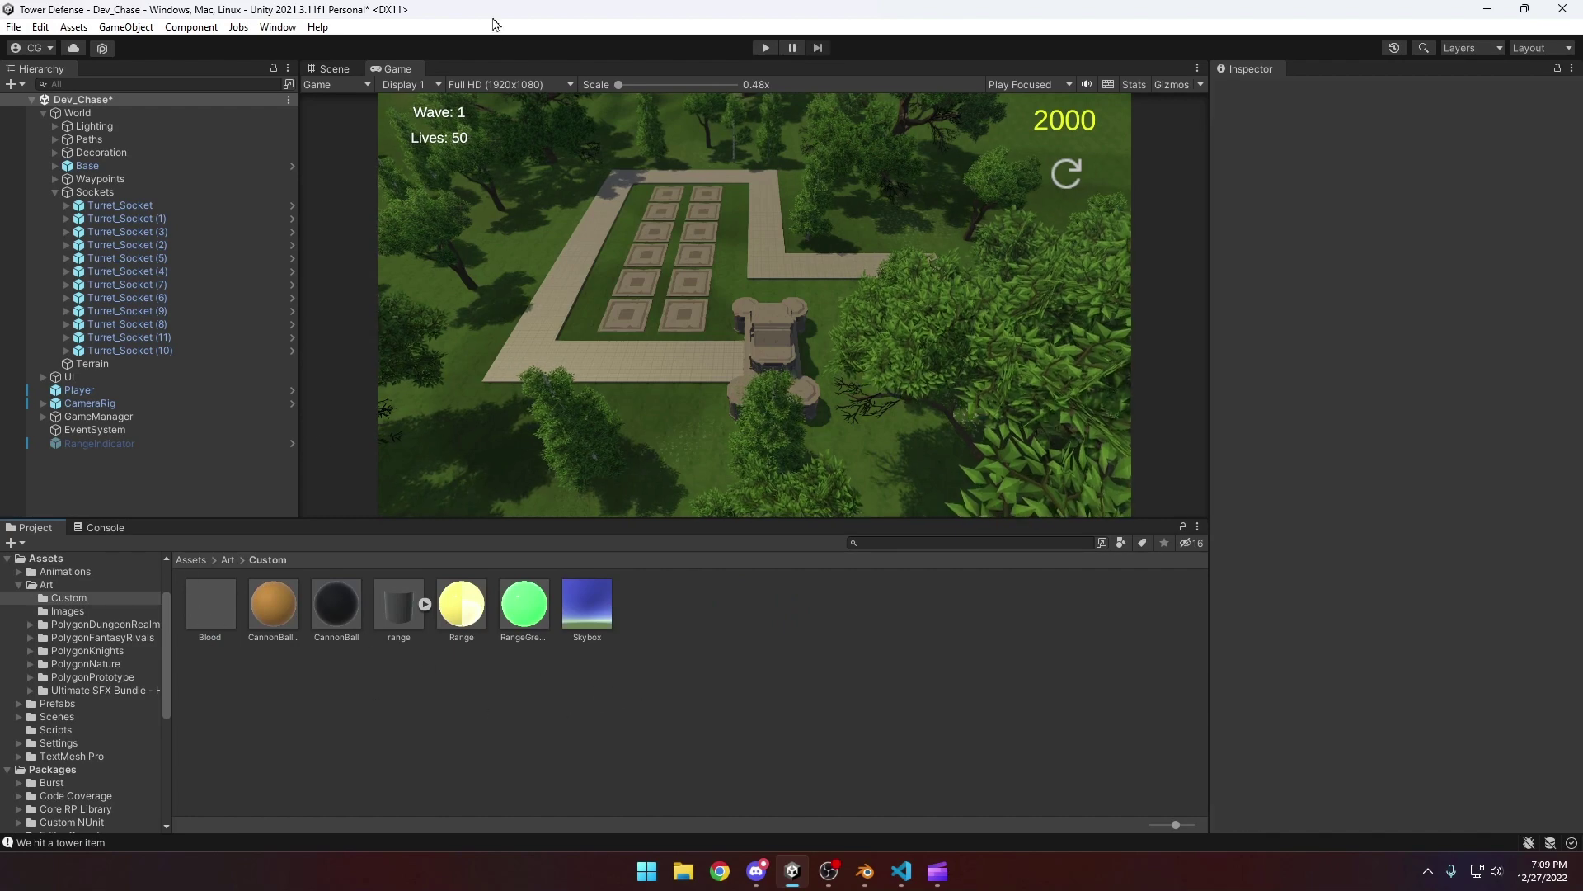
Drag RangeIndicator.fbx from the Desktop into the Custom folder and maximize Unity again
left_click_drag(492, 15, 760, 147)
left_click(33, 292)
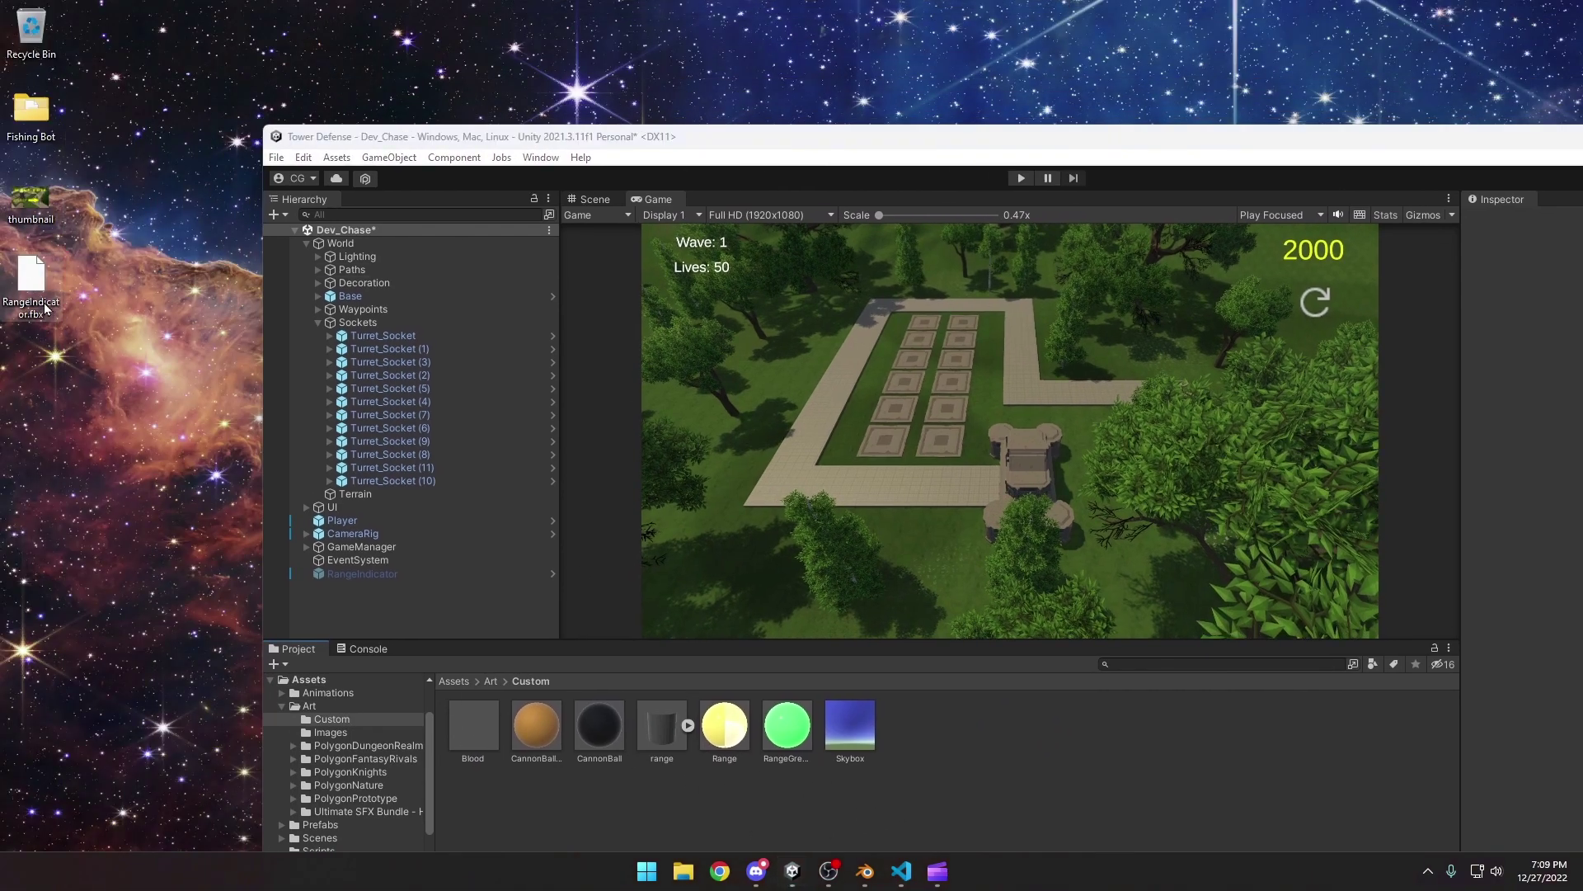
left_click_drag(31, 282, 973, 778)
left_click_drag(800, 139, 799, 143)
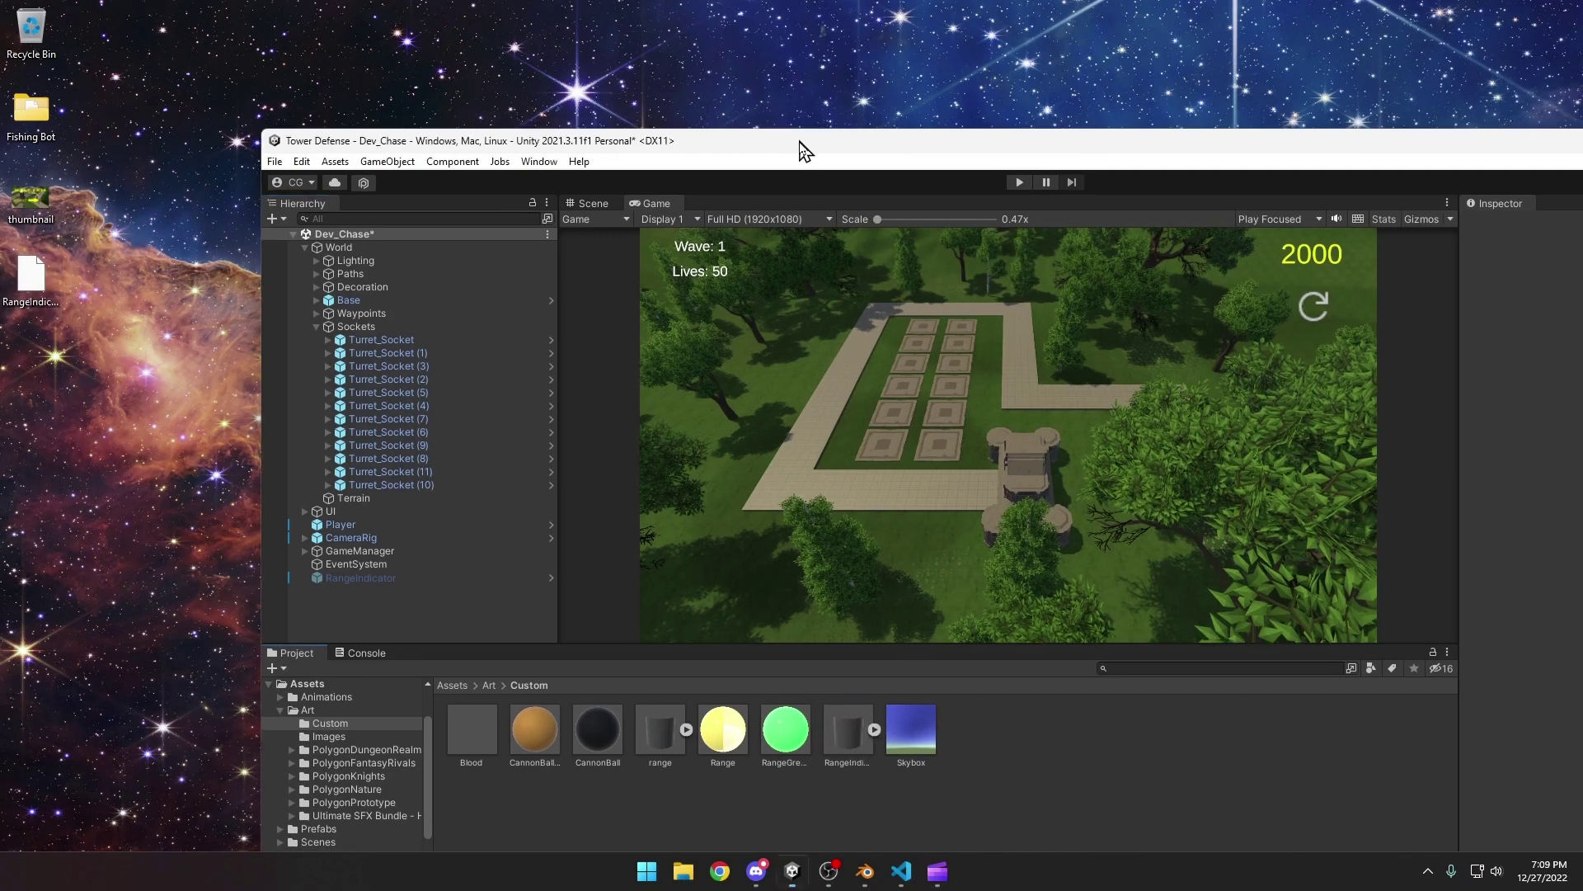
double_click(800, 150)
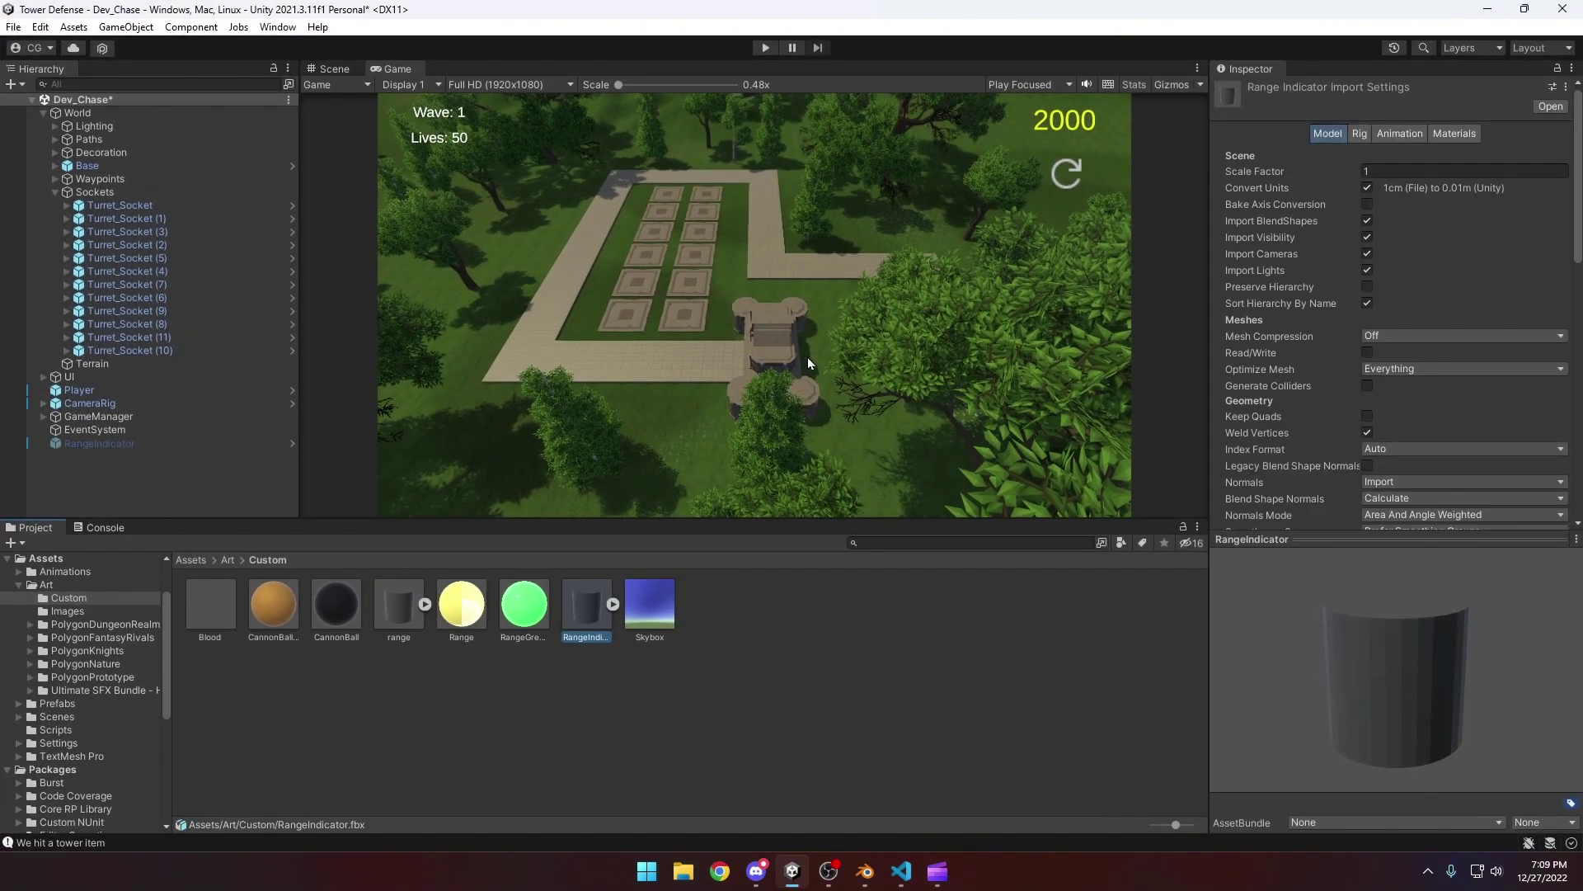
Drag the RangeIndicator model into the Hierarchy as RangeIndicator (1) and frame it in the Scene view
left_click(330, 68)
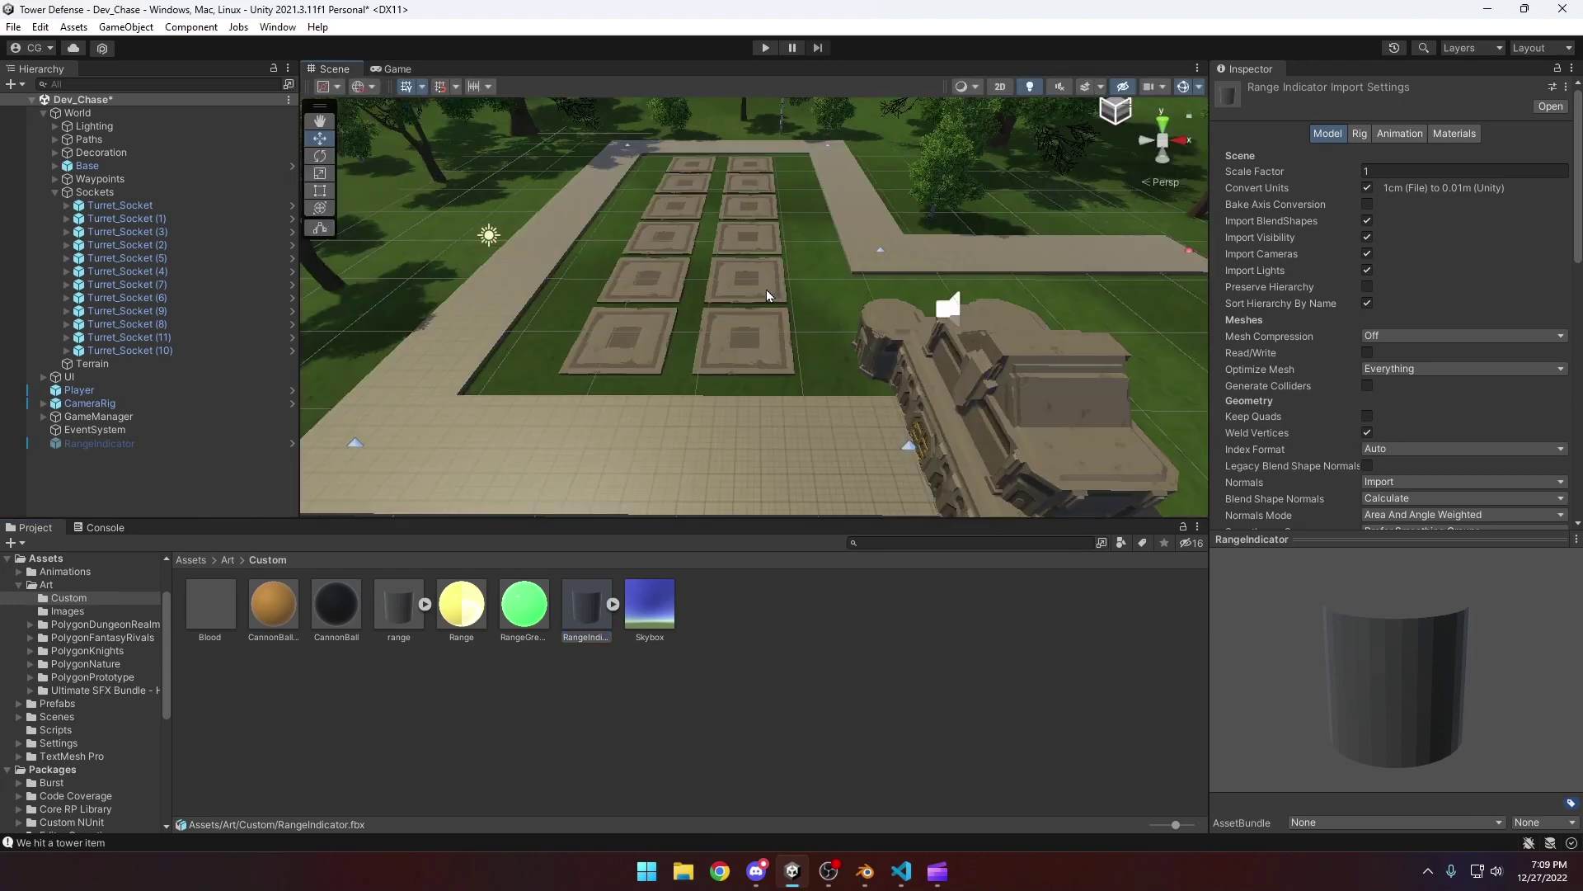
left_click_drag(586, 622, 117, 470)
double_click(117, 456)
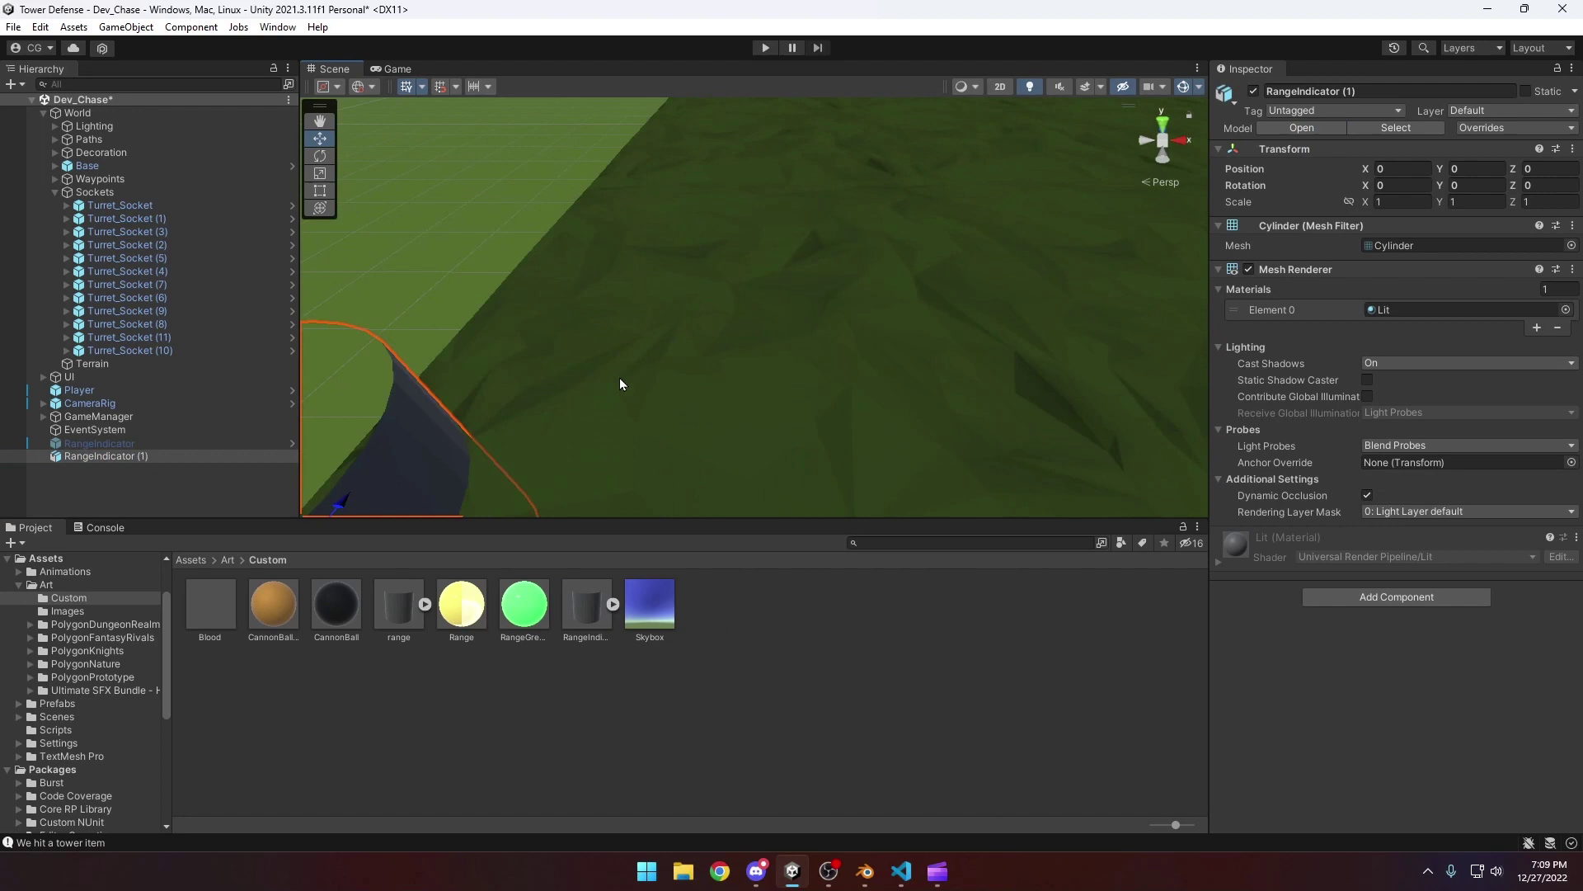
mouse_move(784, 364)
middle_mouse_down()
mouse_move(855, 336)
mouse_move(590, 357)
mouse_move(758, 380)
middle_mouse_up()
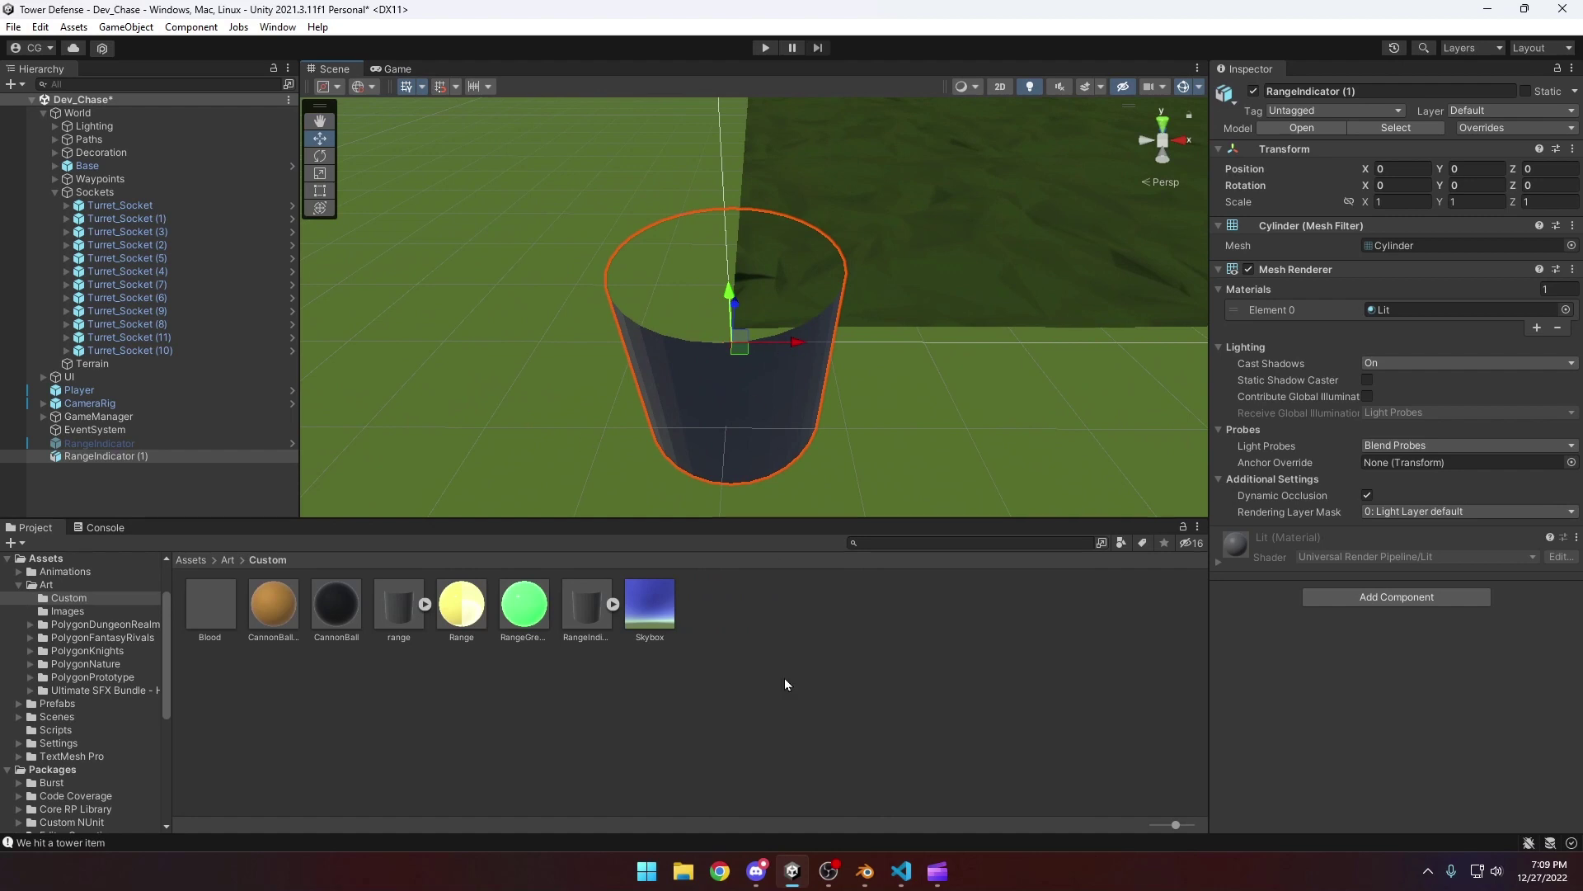
scroll(827, 381, "down", 3)
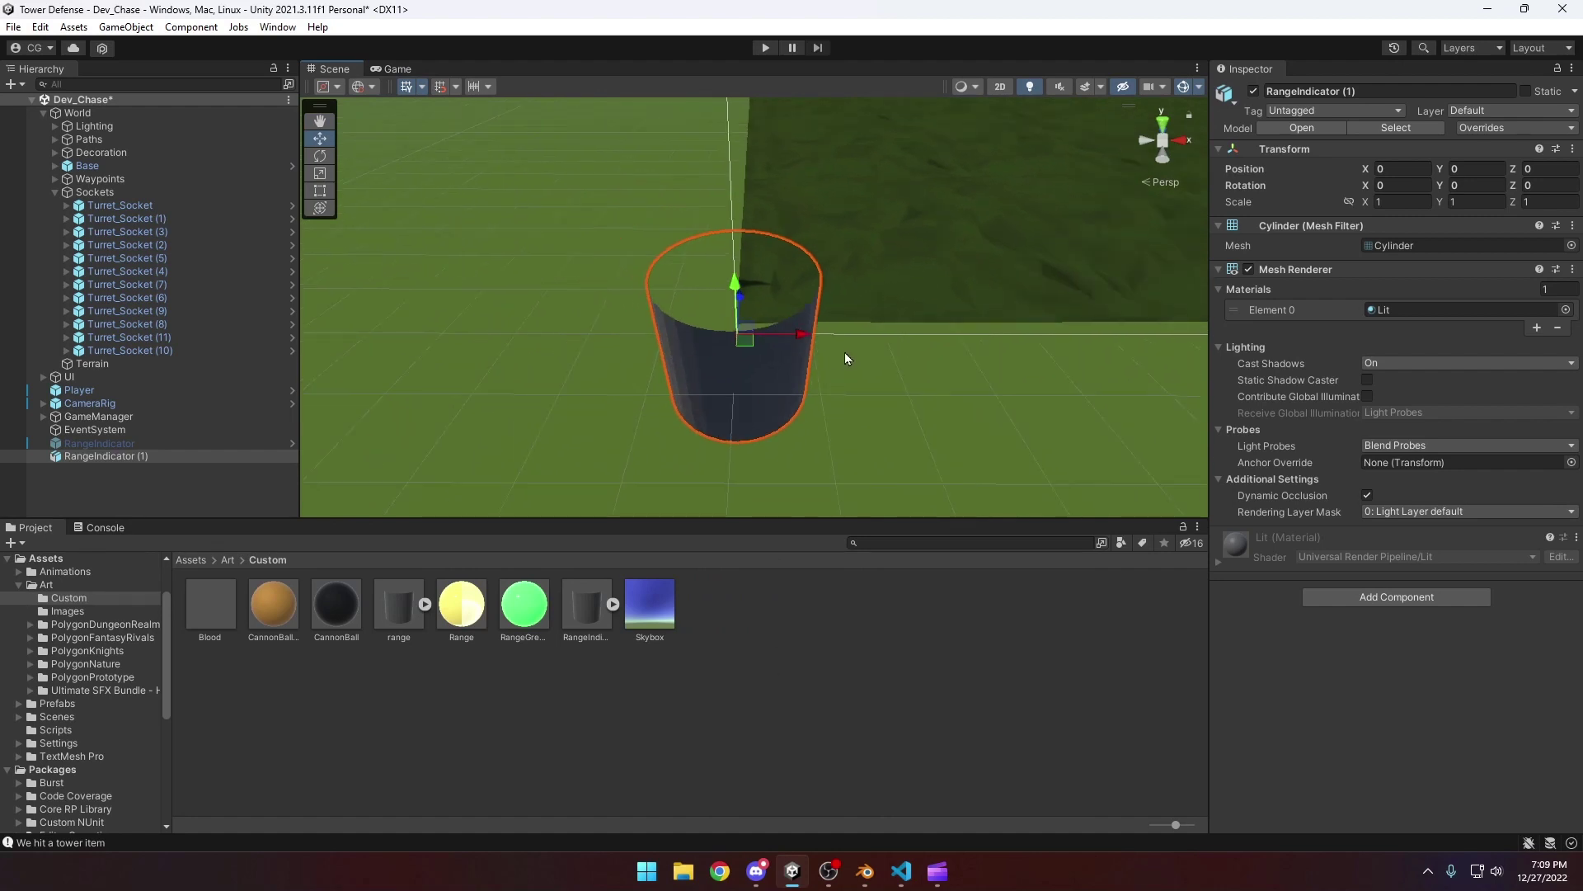
middle_click_drag(844, 353, 860, 378)
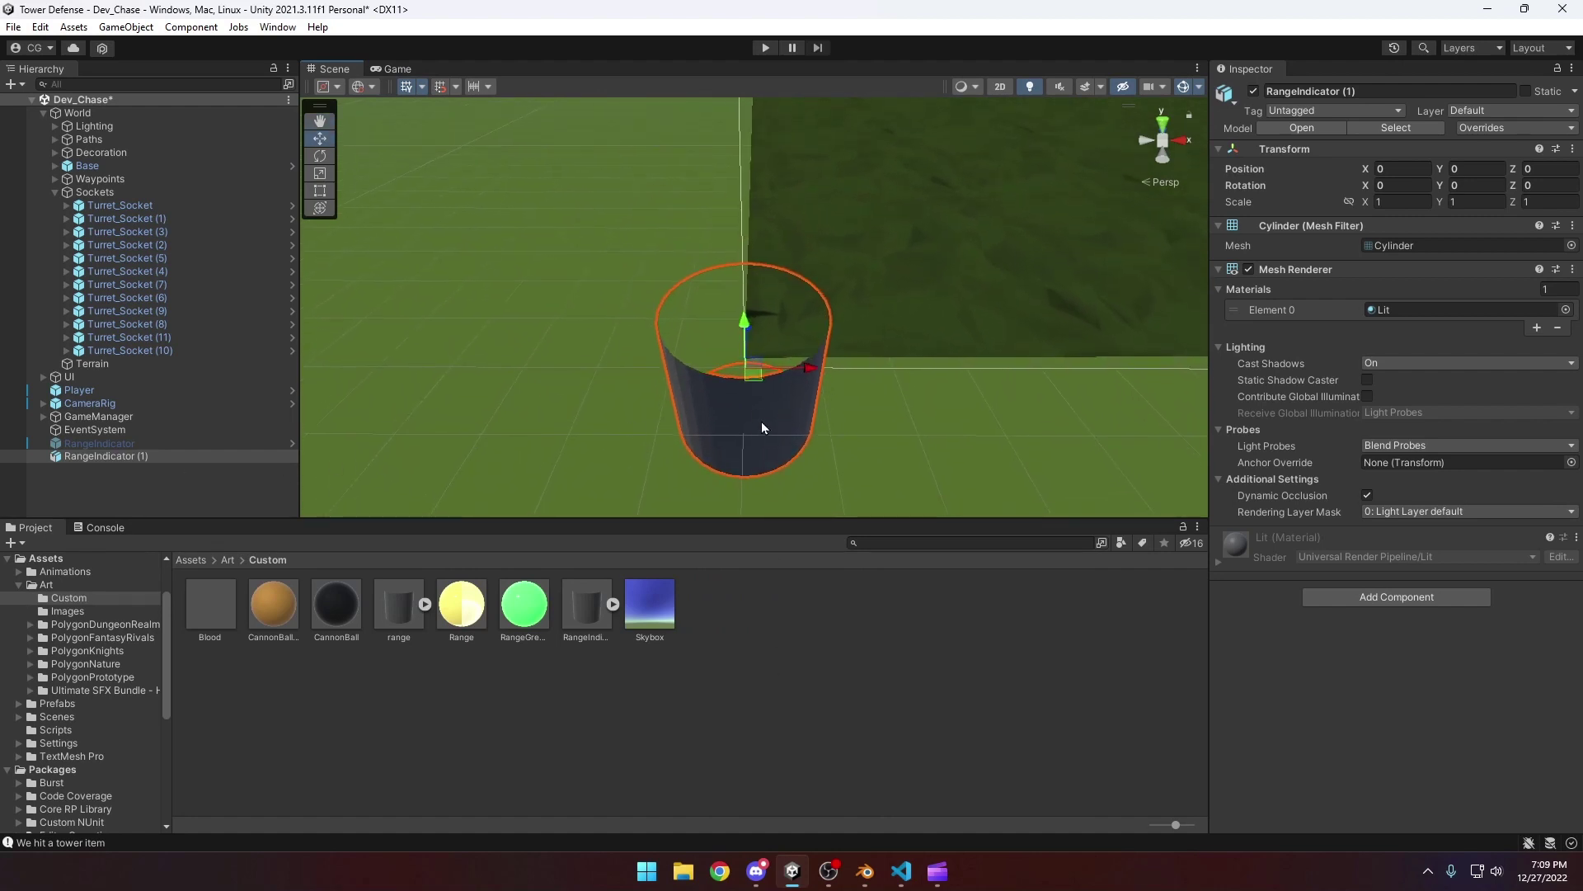
left_click(790, 665)
Create a new material named RangeRed in the Custom folder
right_click(859, 641)
mouse_move(948, 202)
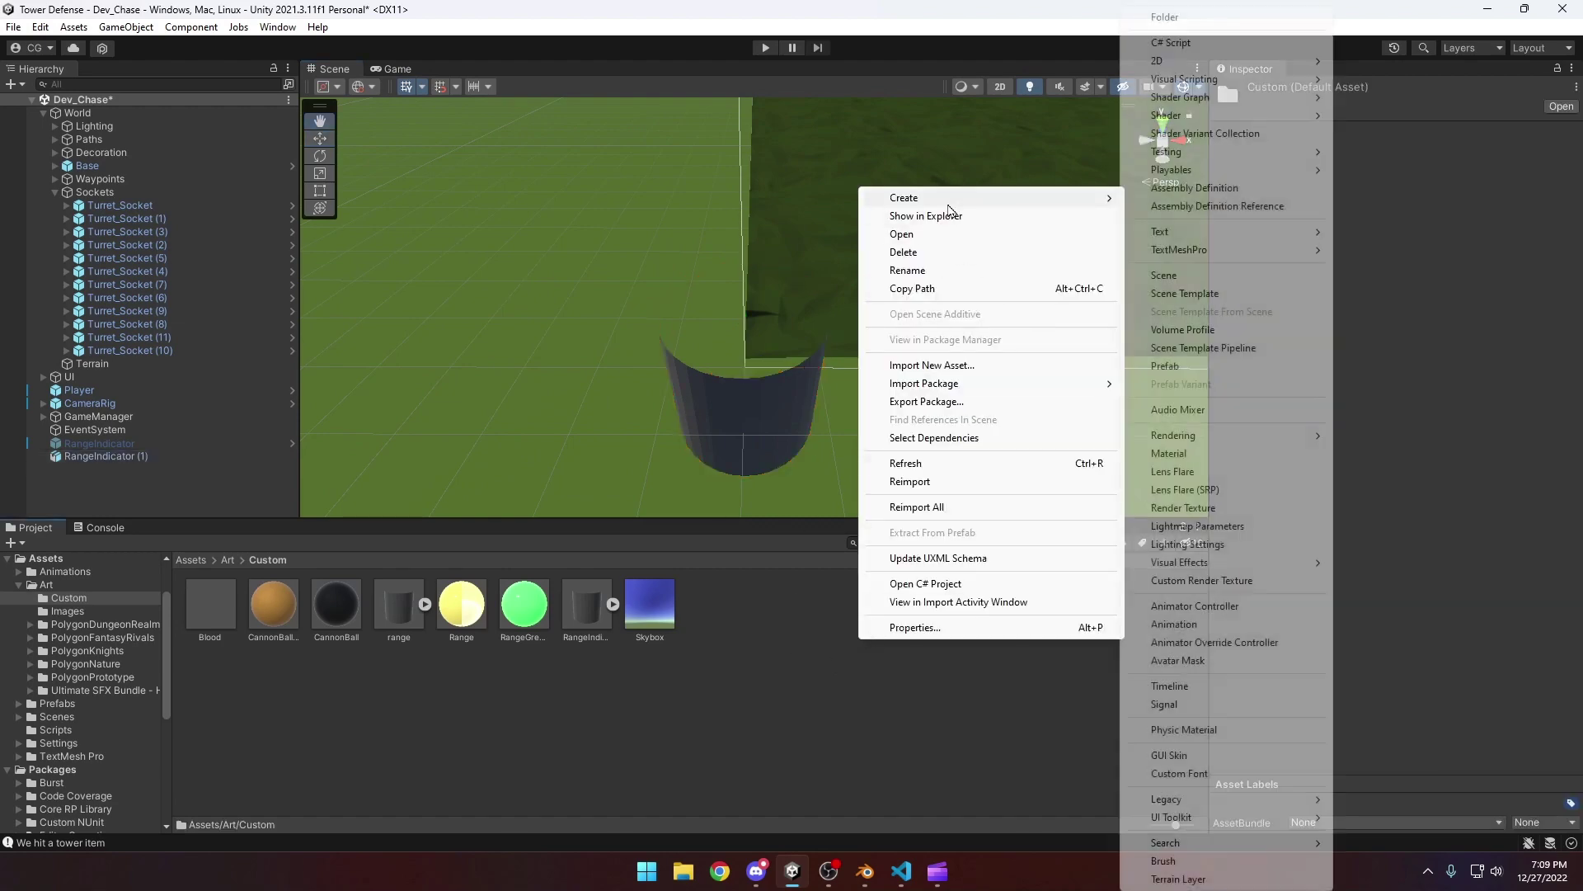
left_click(1171, 452)
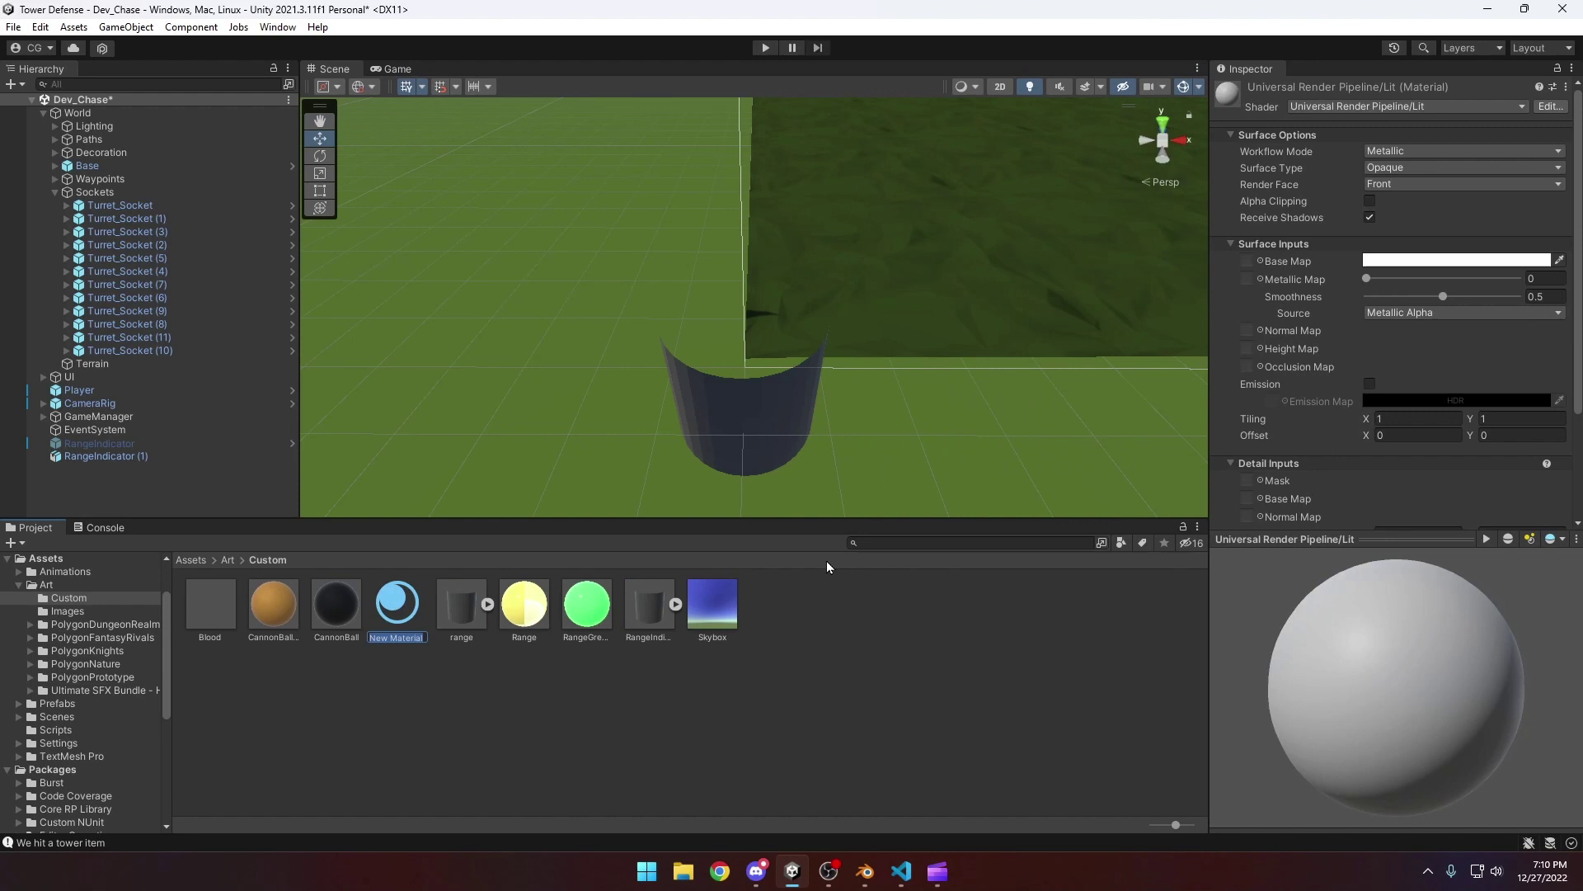
type("RangeRed")
key("Return")
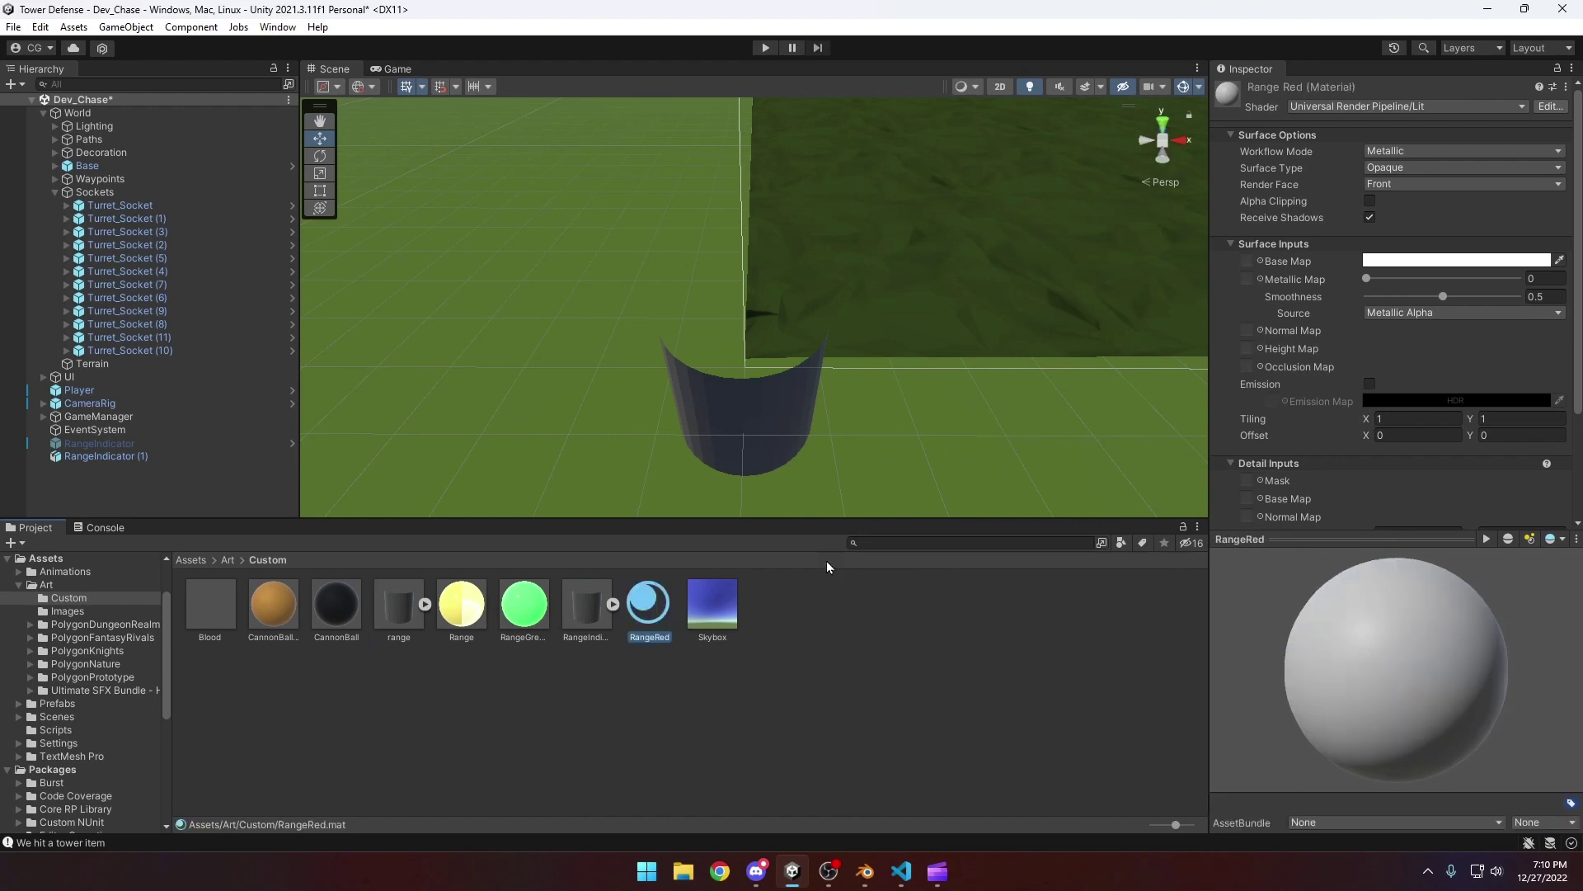
left_click(962, 663)
Drag RangeRed onto the cylinder in the Scene view and orbit to view it
left_click_drag(668, 618, 735, 441)
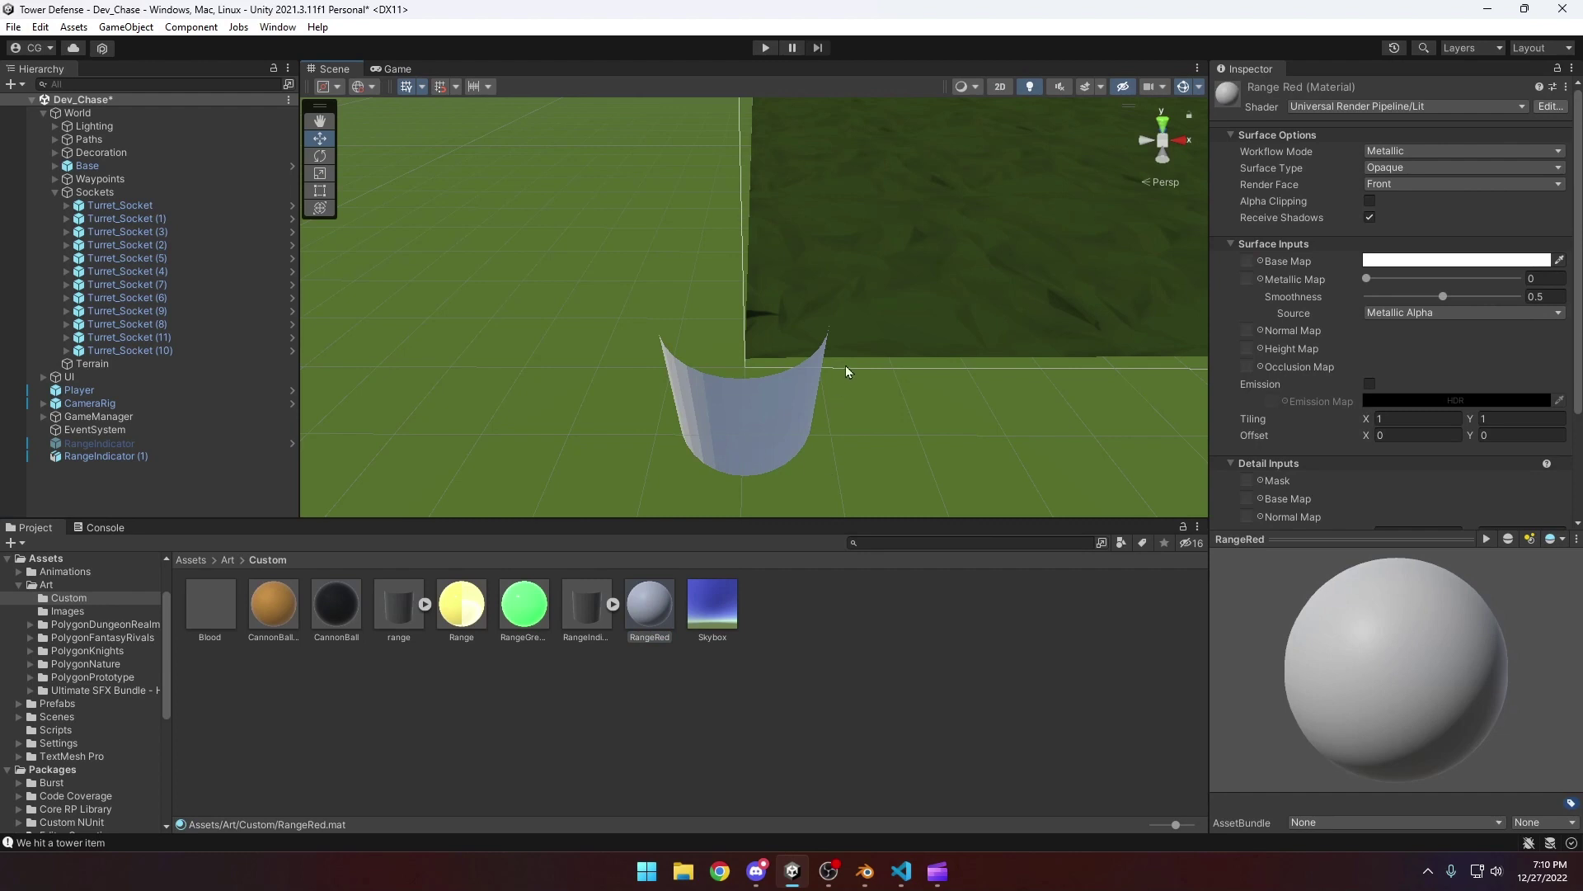
left_click_drag(761, 325, 813, 389, "alt")
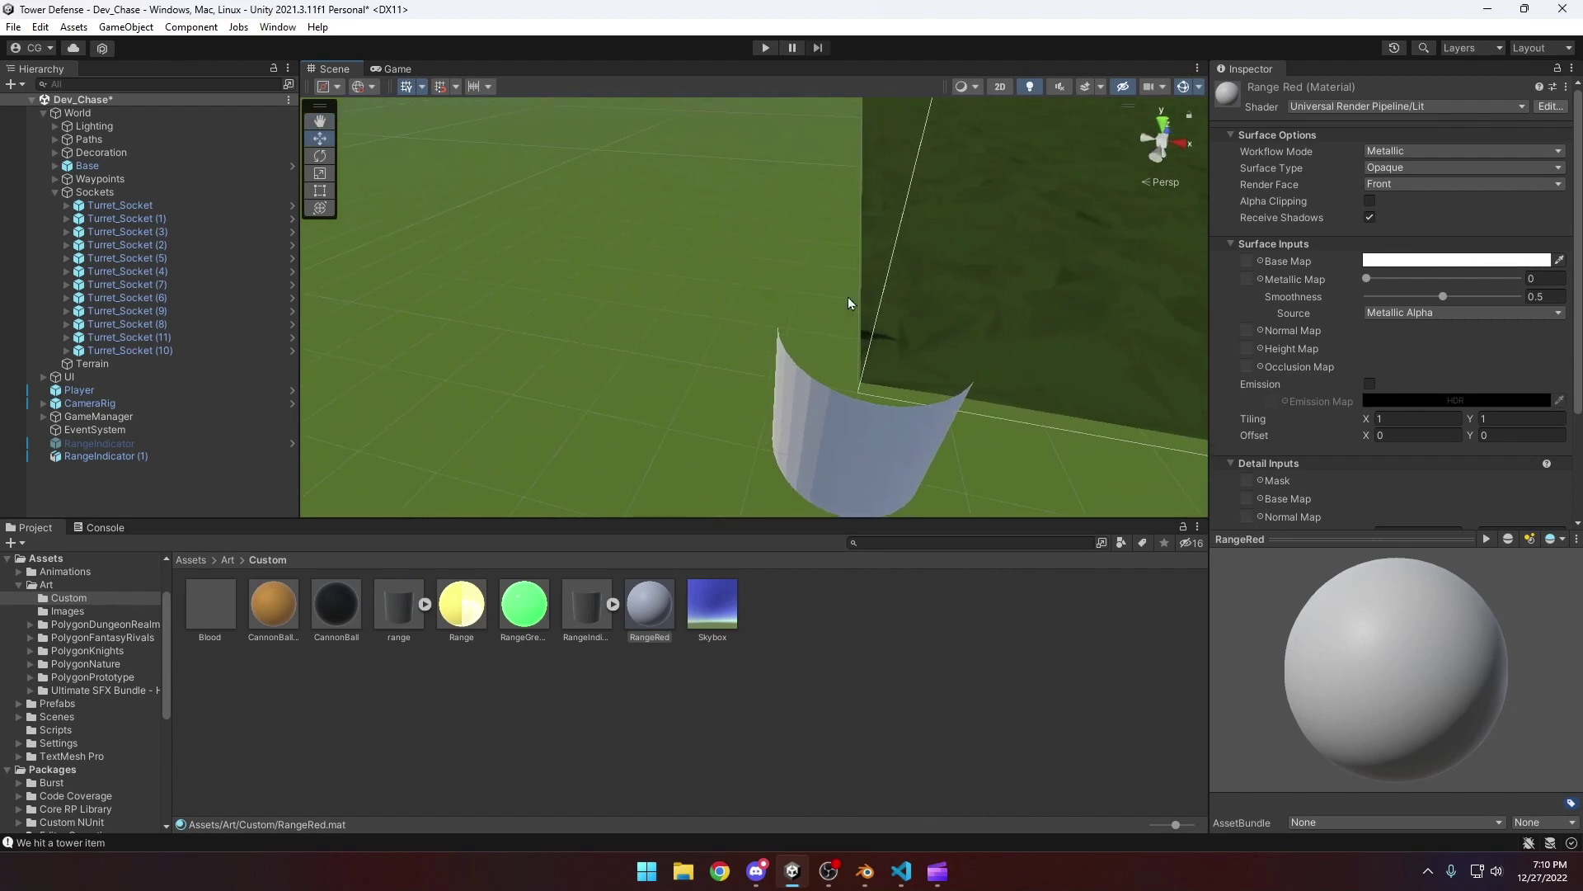
mouse_move(849, 303)
left_mouse_down("alt")
mouse_move(894, 308)
mouse_move(858, 321)
left_mouse_up("alt")
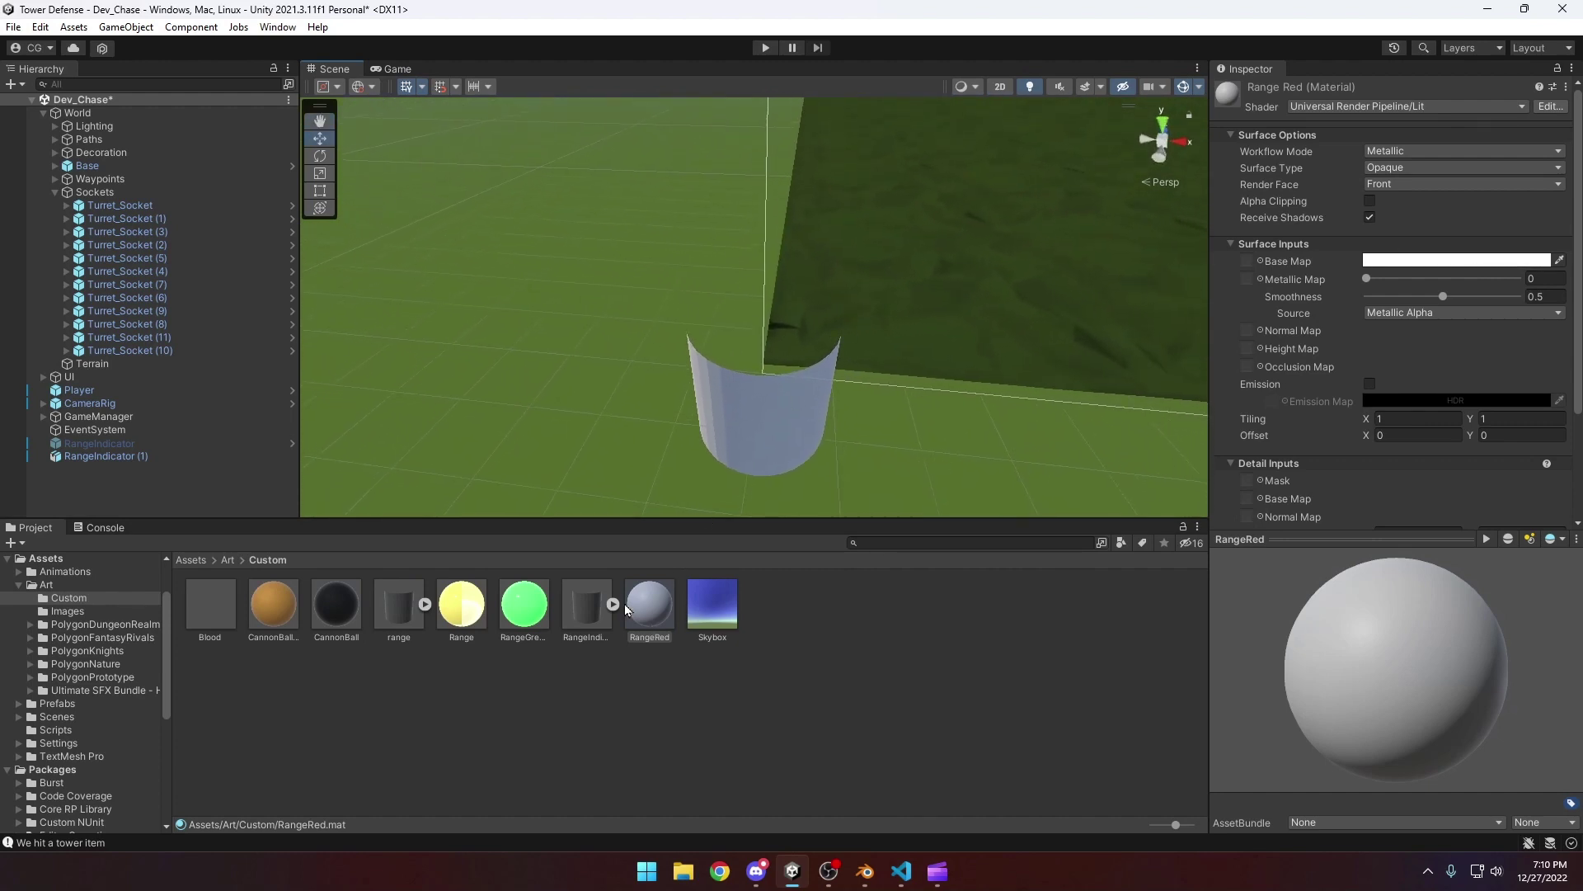
Set RangeRed's Render Face to Both and inspect the cylinder
scroll(1363, 173, "down", 1)
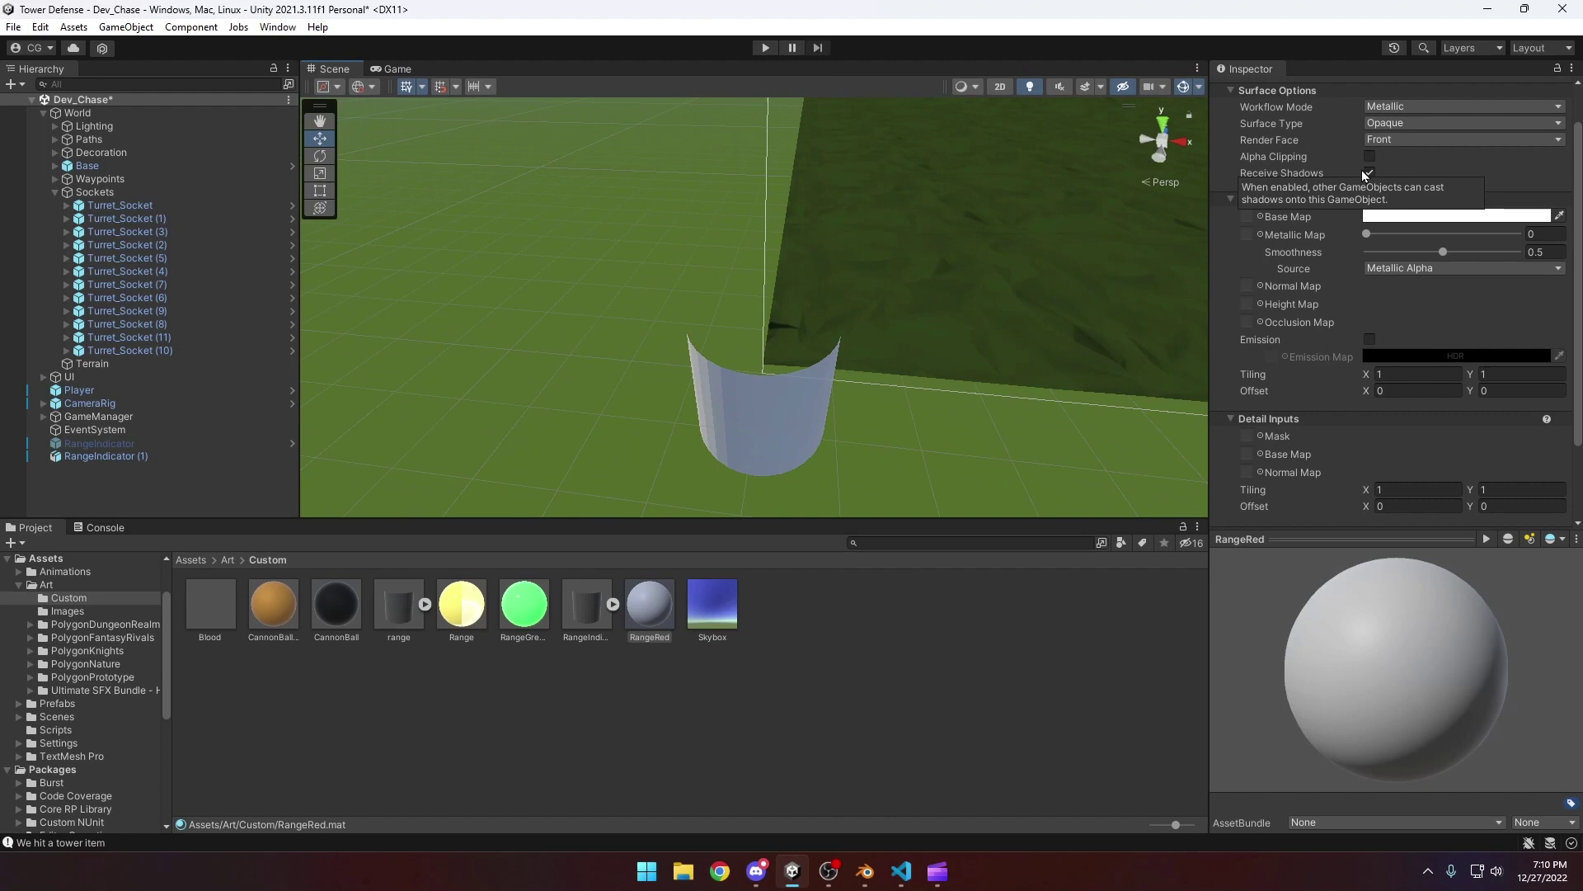
scroll(1371, 189, "up", 1)
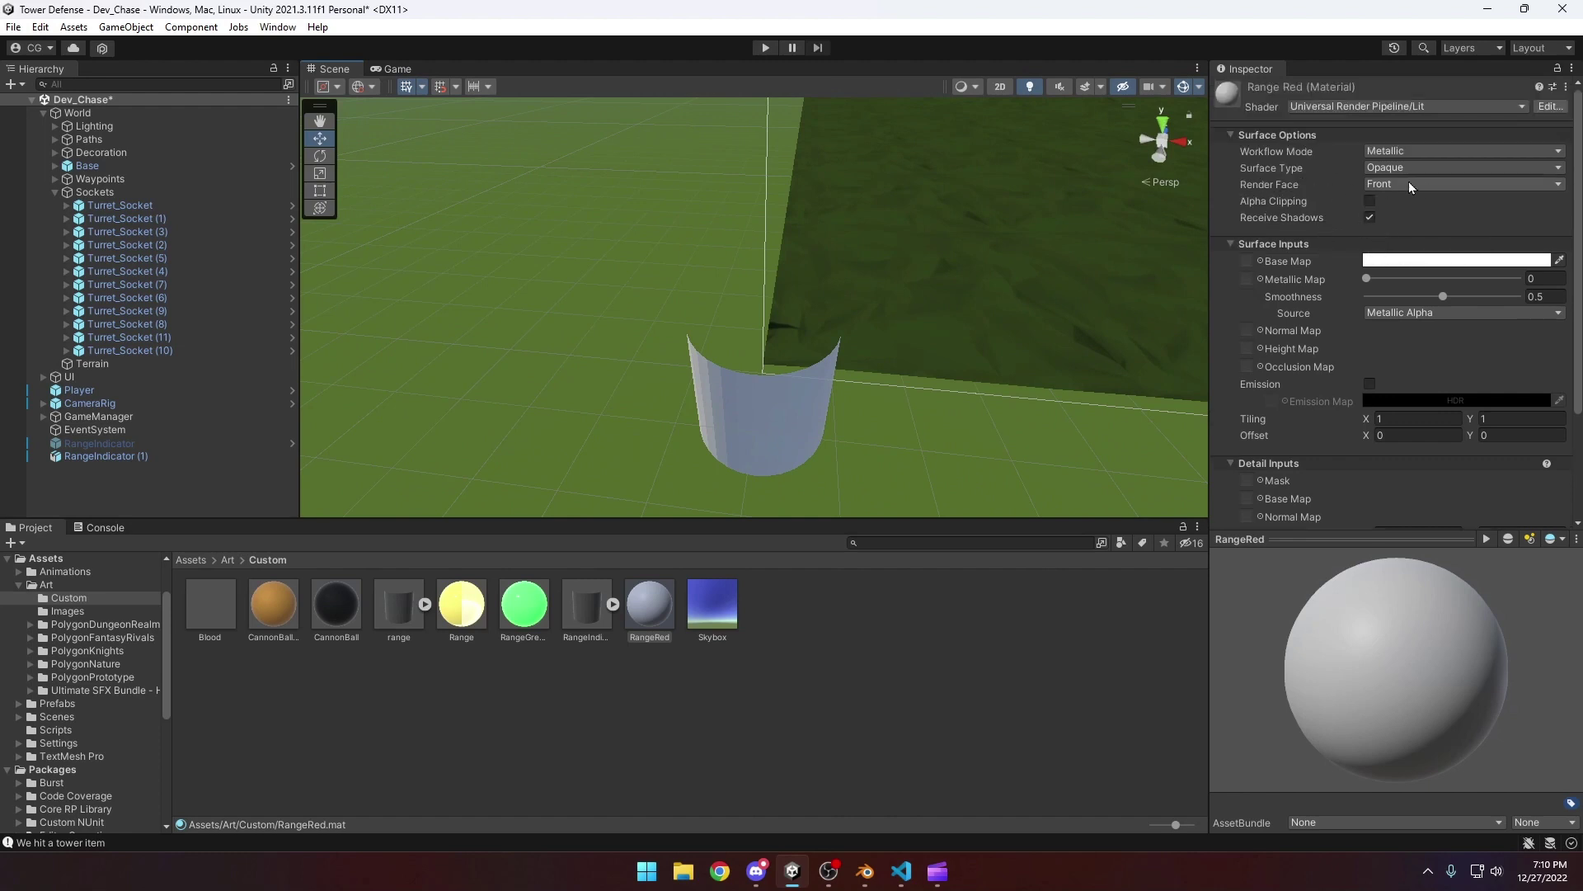
left_click(1410, 184)
left_click(1406, 203)
left_click_drag(1154, 338, 1014, 285, "alt")
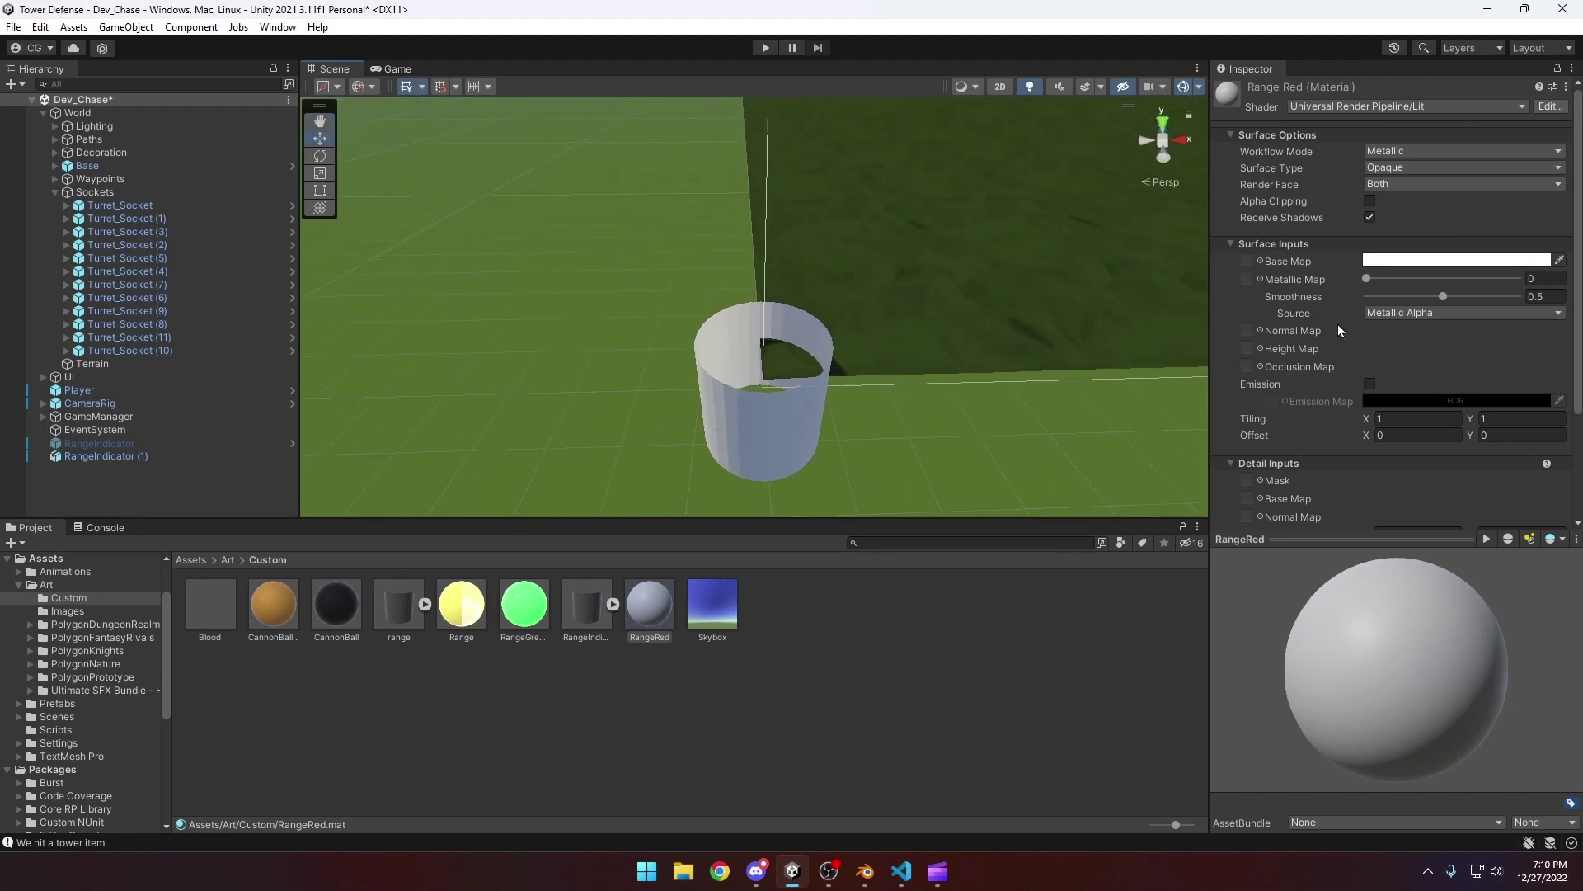
Try Render Face Back, then switch RangeRed back to Both
left_click(1406, 184)
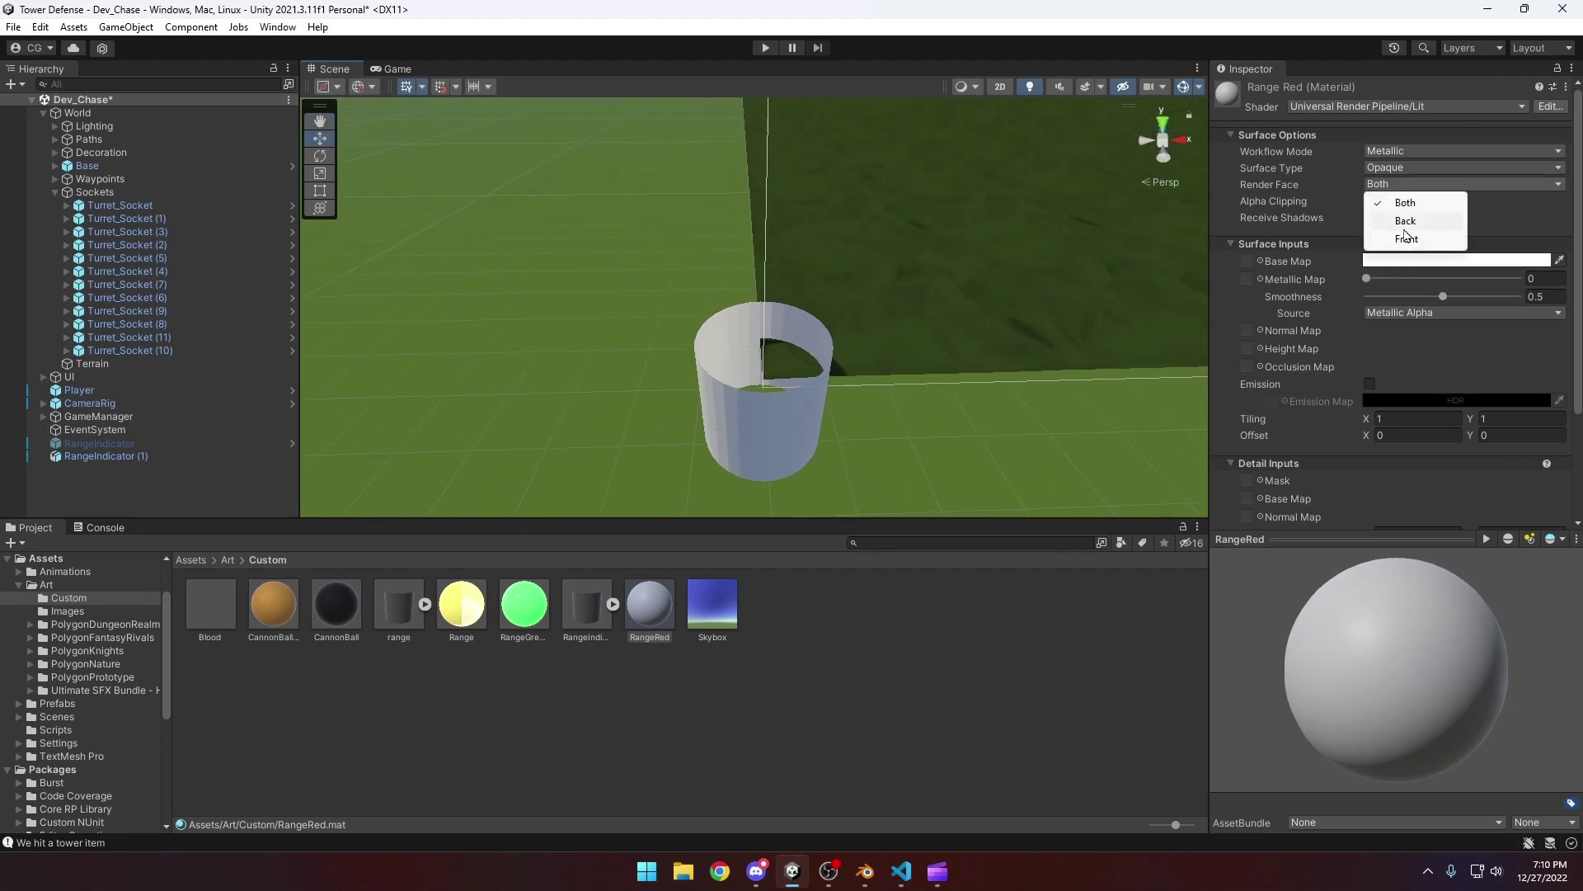
left_click(1438, 221)
left_click_drag(1014, 299, 934, 312, "alt")
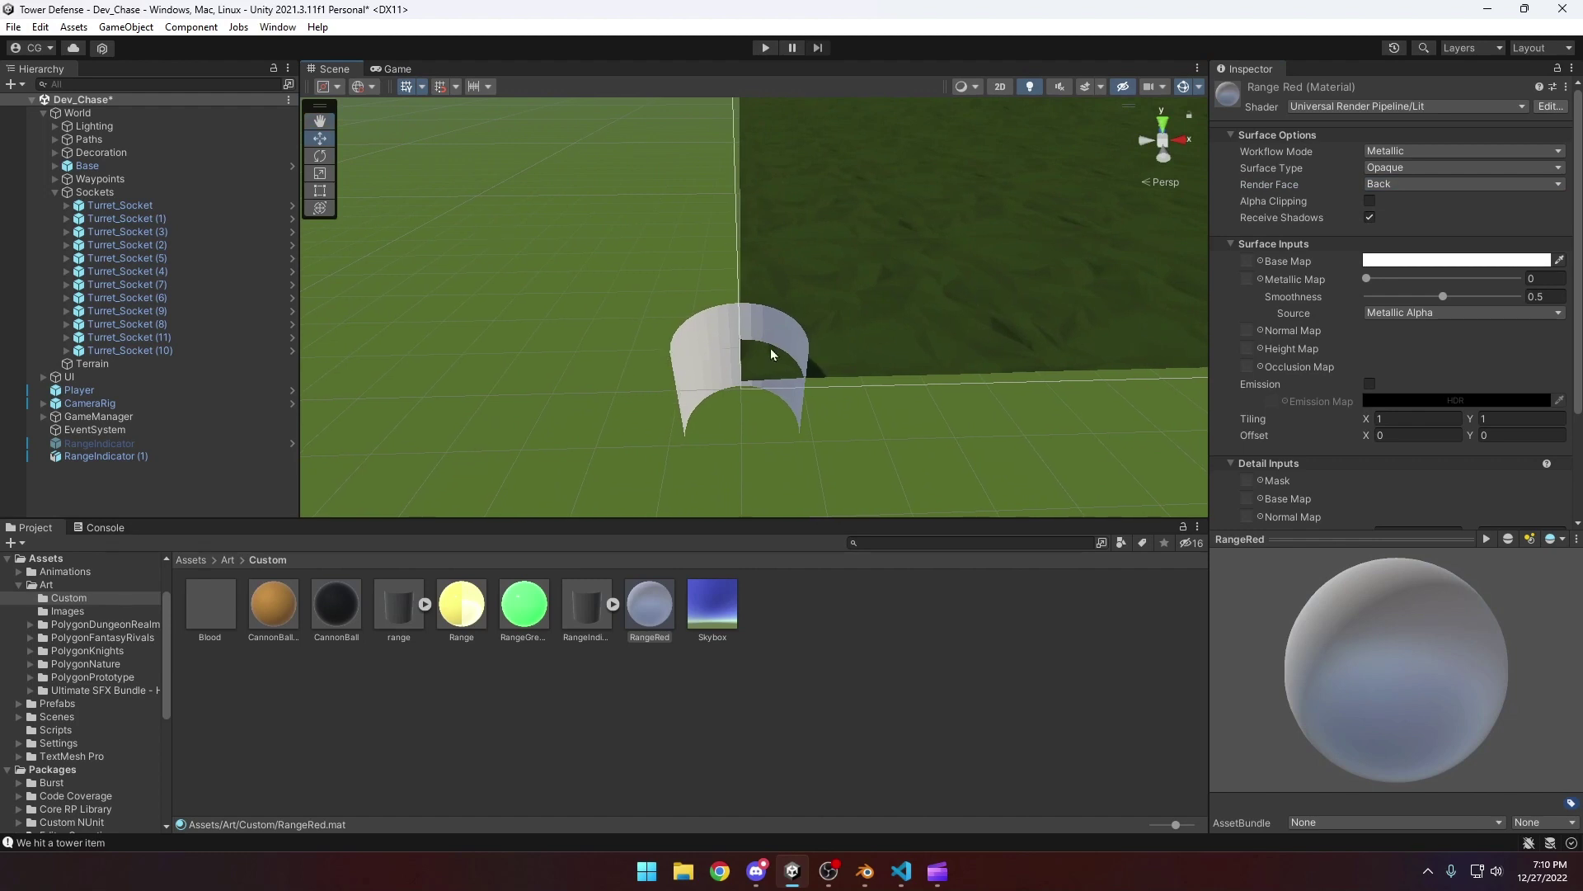
left_click(1451, 184)
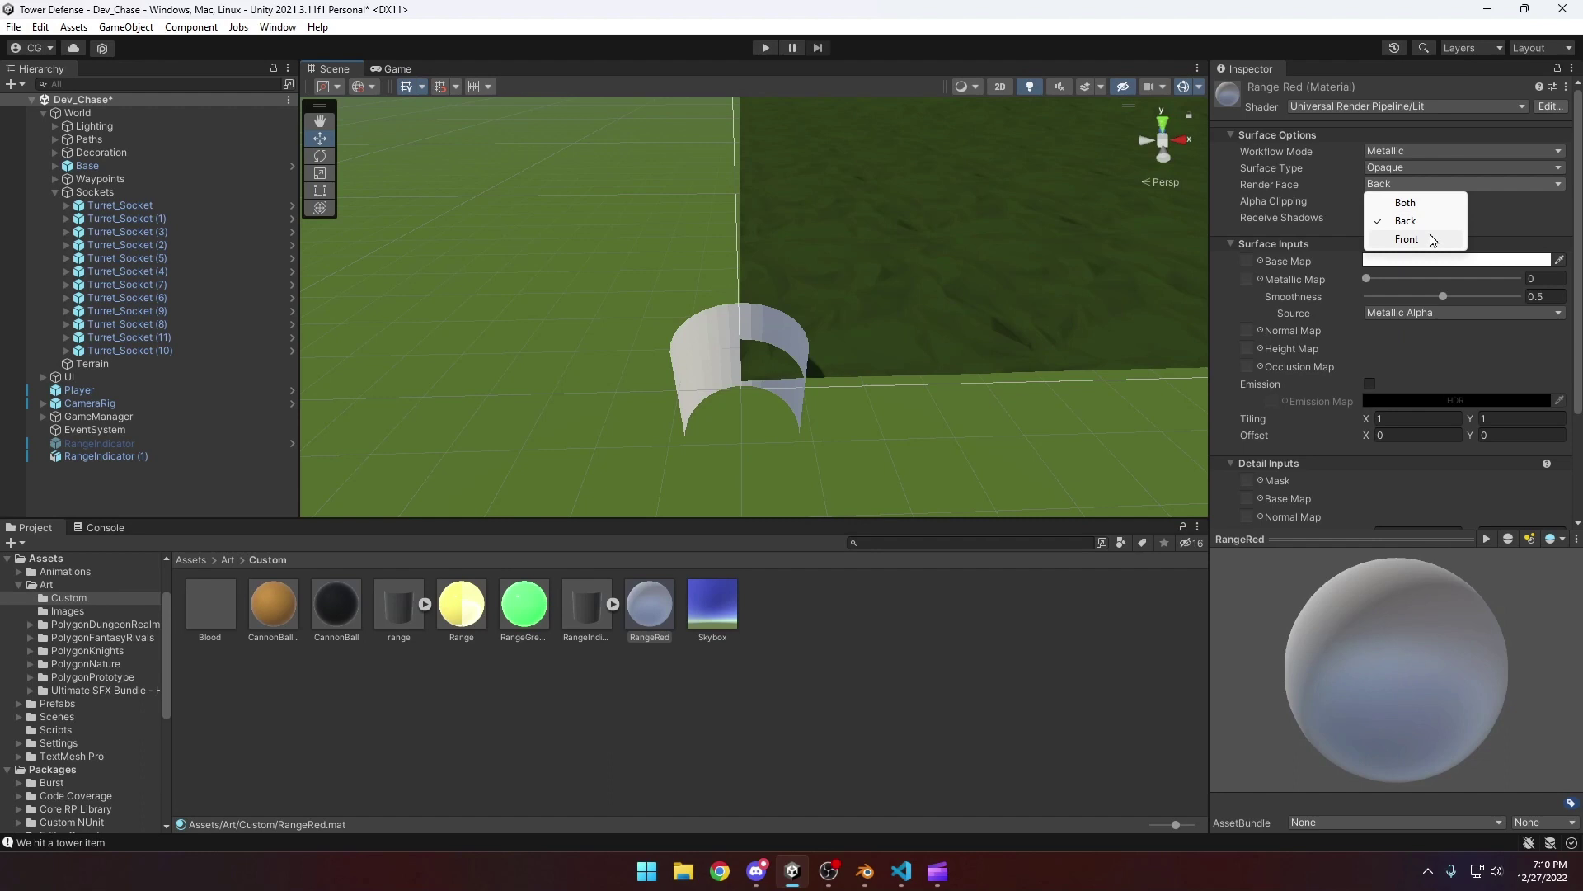
left_click(1406, 202)
mouse_move(876, 275)
middle_mouse_down()
mouse_move(951, 275)
mouse_move(897, 272)
middle_mouse_up()
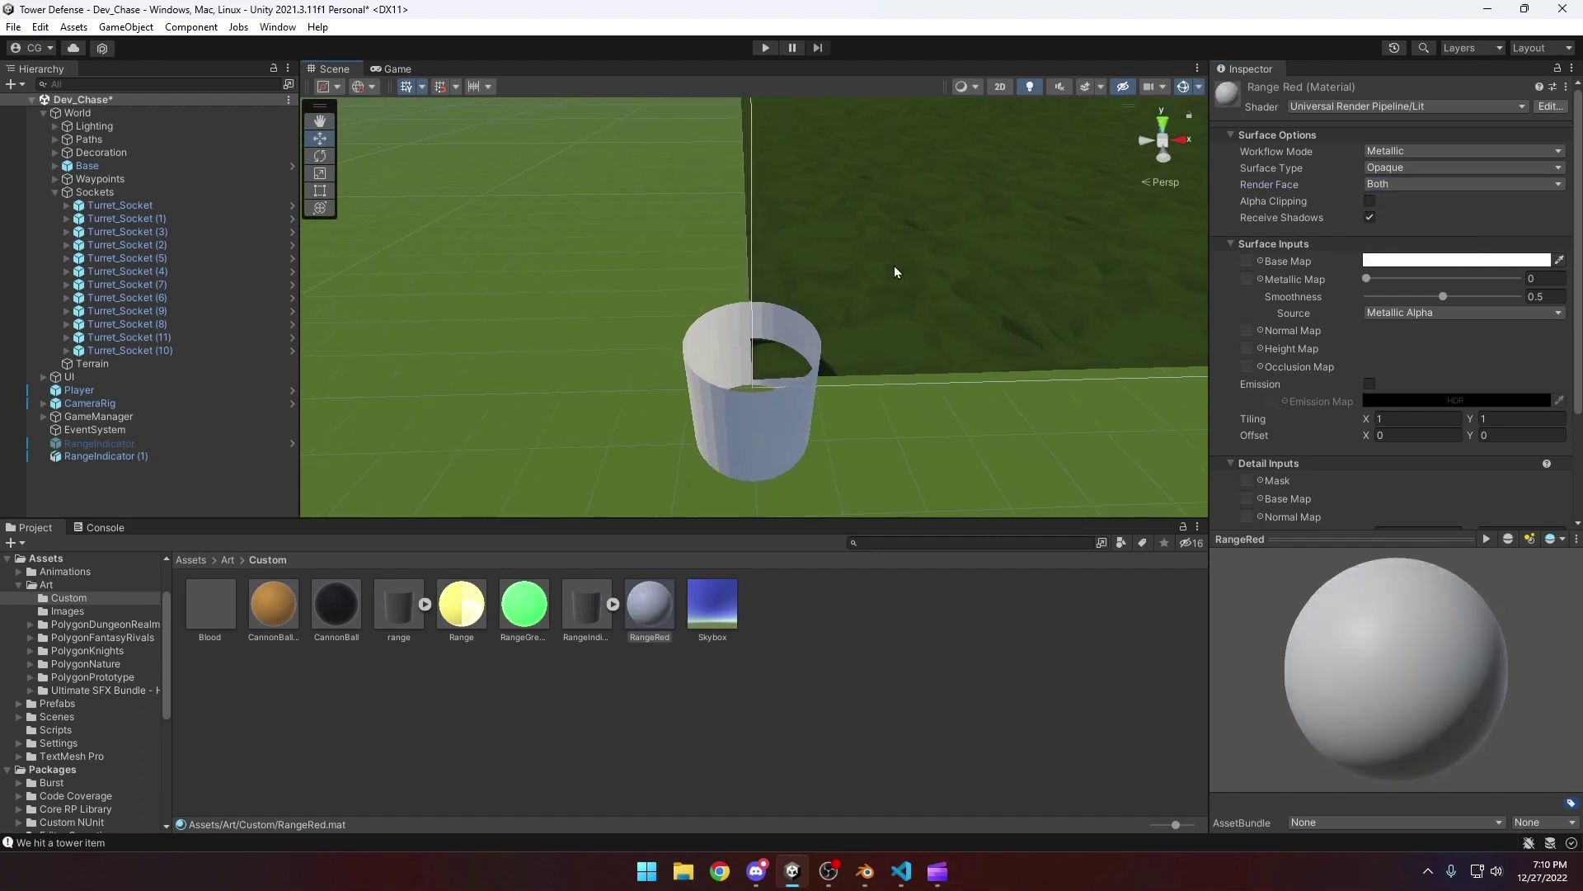
scroll(1367, 475, "down", 3)
scroll(1390, 394, "up", 4)
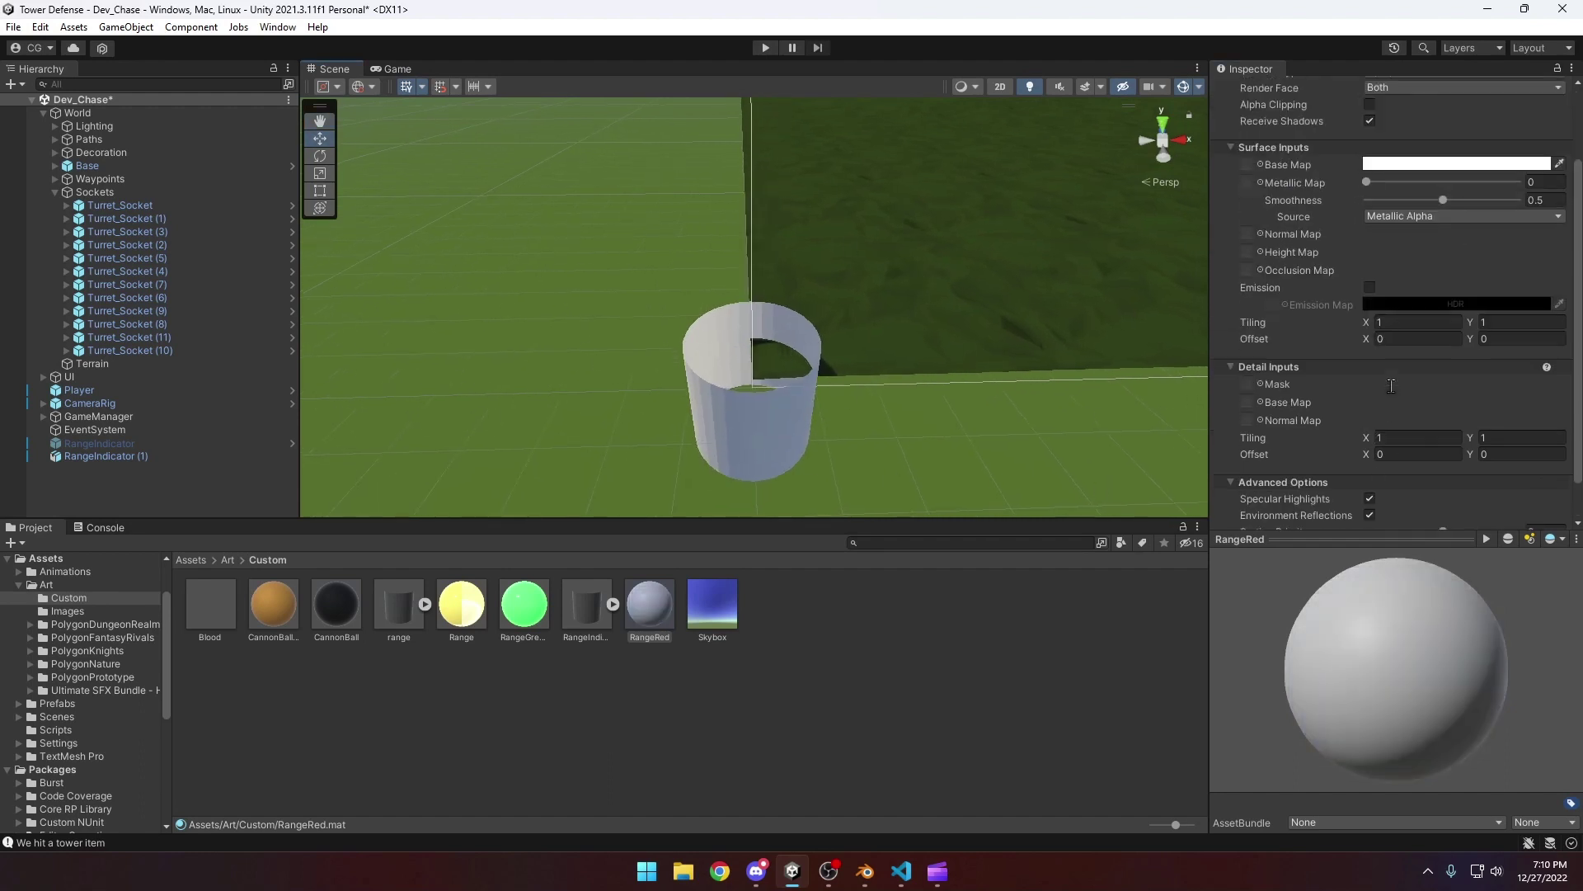
Set RangeRed's base map colour to bright red
left_click(1388, 259)
left_click_drag(1512, 365, 1513, 337)
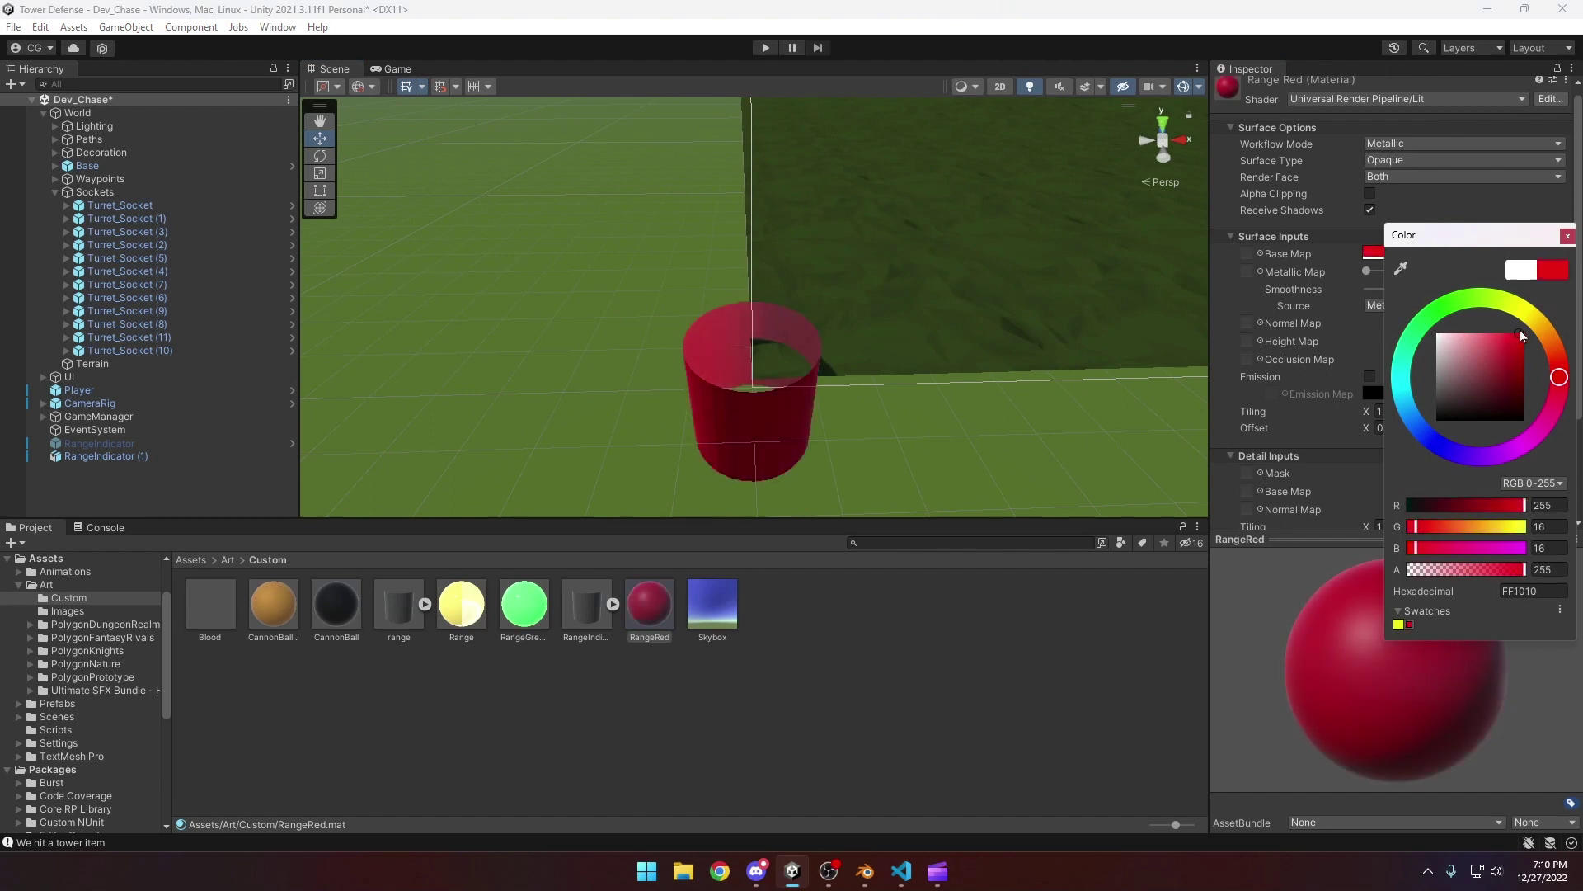
left_click_drag(1521, 335, 1526, 330)
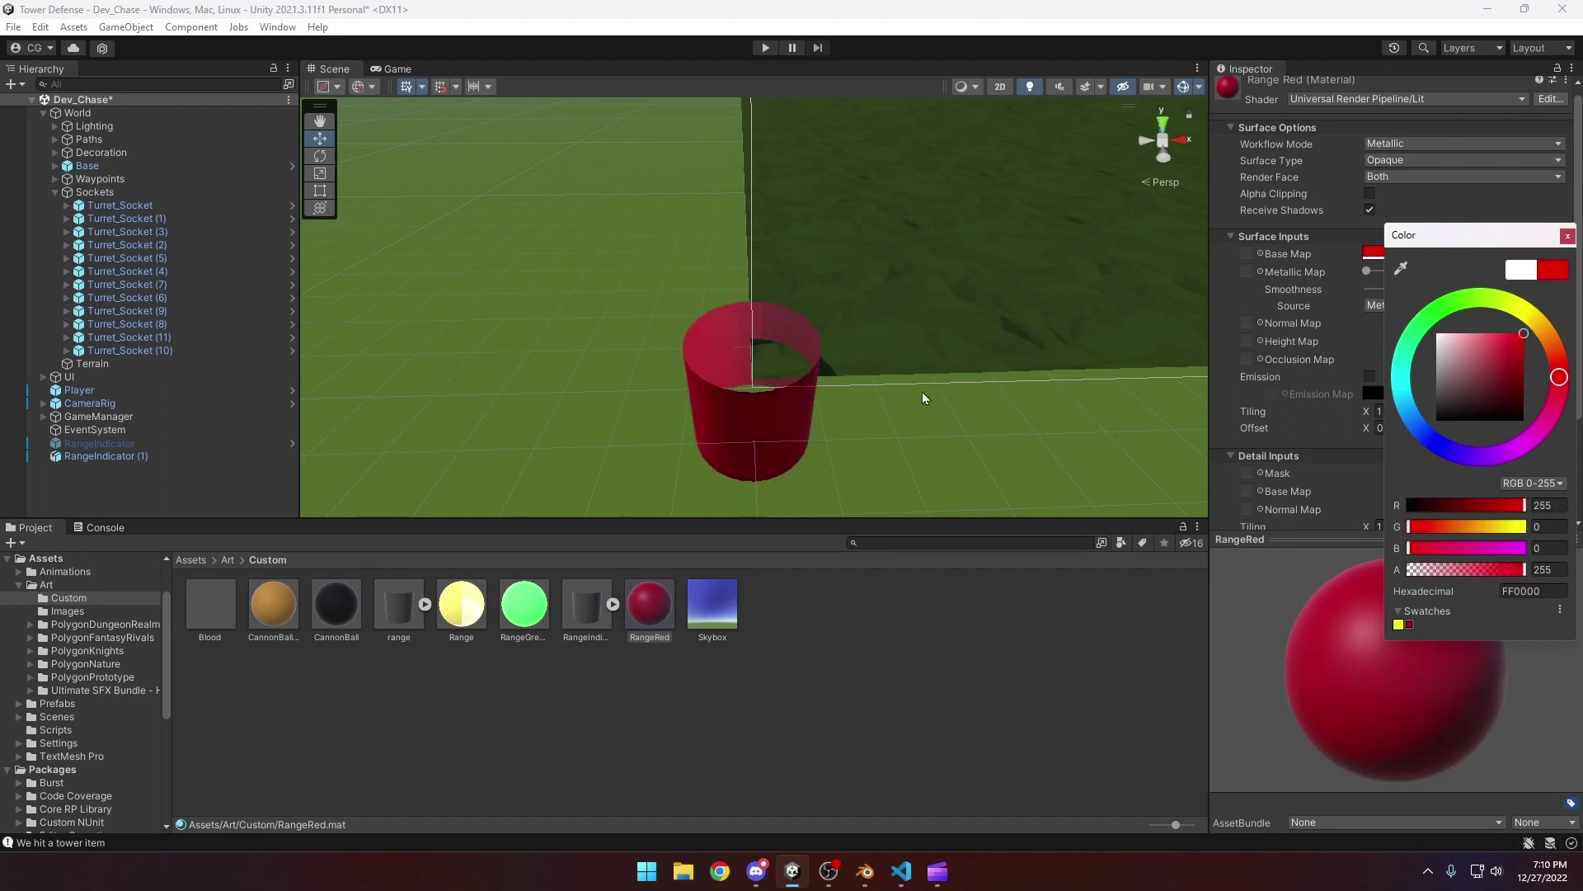
Enable emission on Range Red and set its HDR emission colour to bright red (R255 G9 B9)
left_click(788, 443)
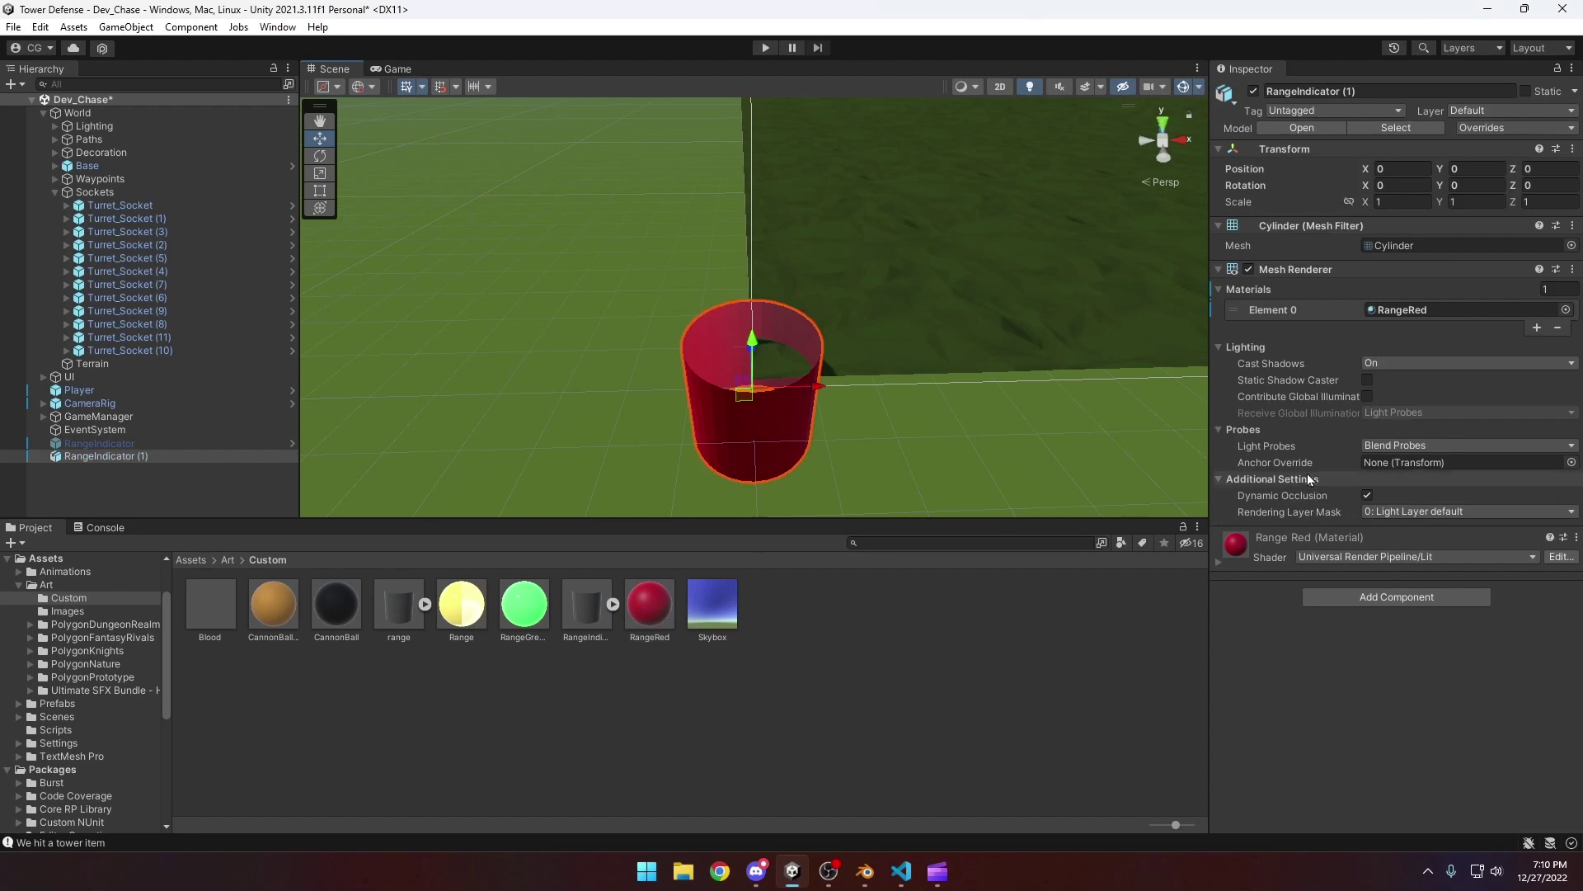
left_click(1224, 560)
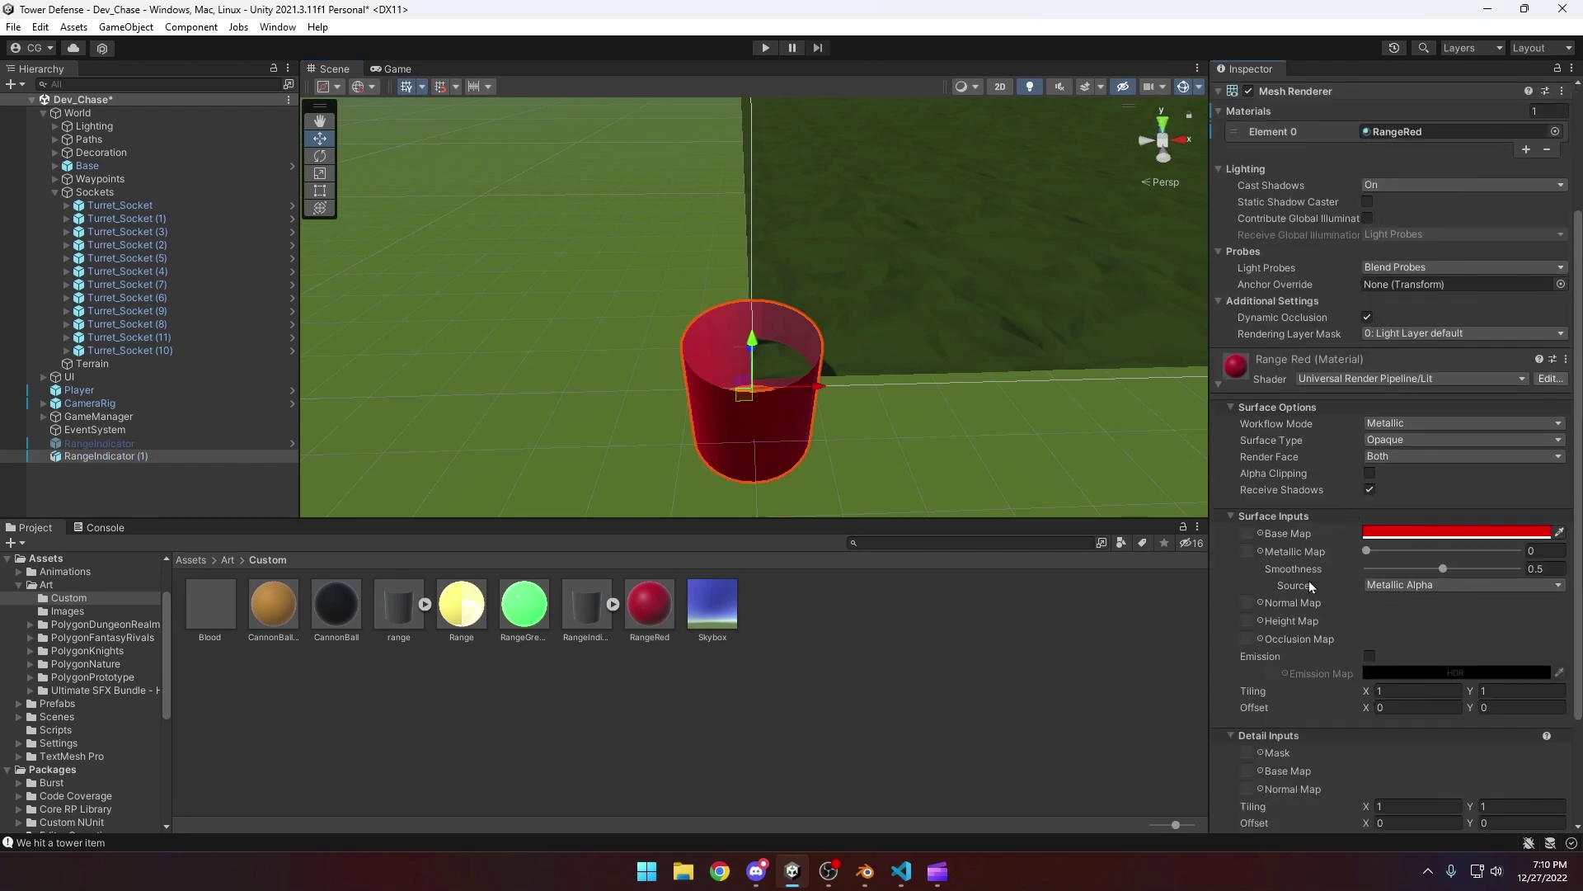
scroll(1309, 581, "down", 5)
left_click(1369, 523)
left_click(1402, 540)
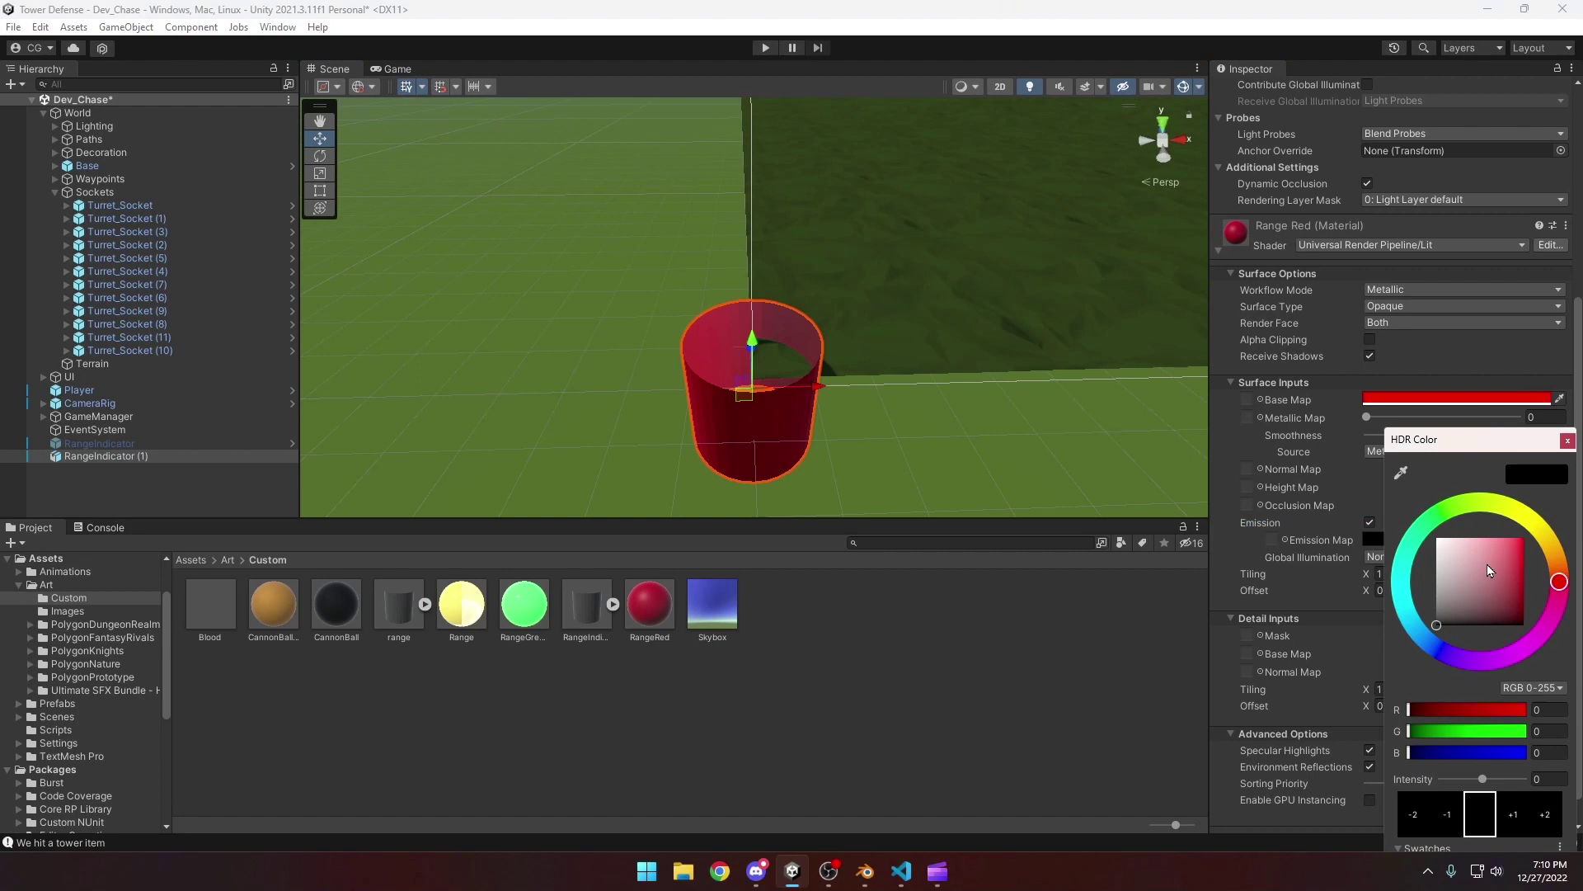
left_click_drag(1489, 569, 1523, 540)
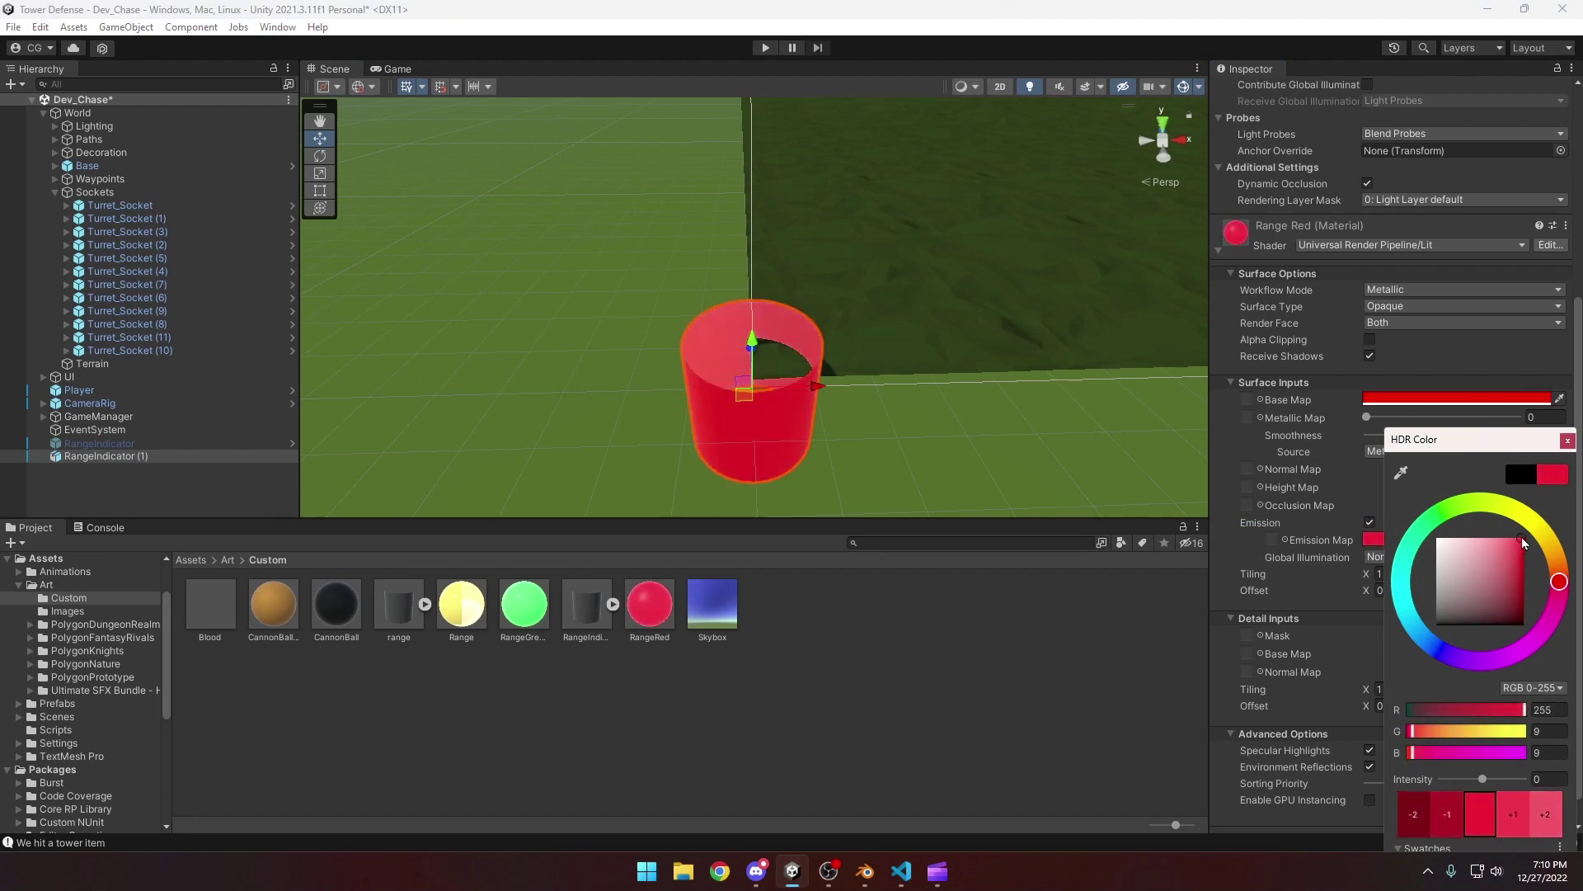
left_click(1239, 557)
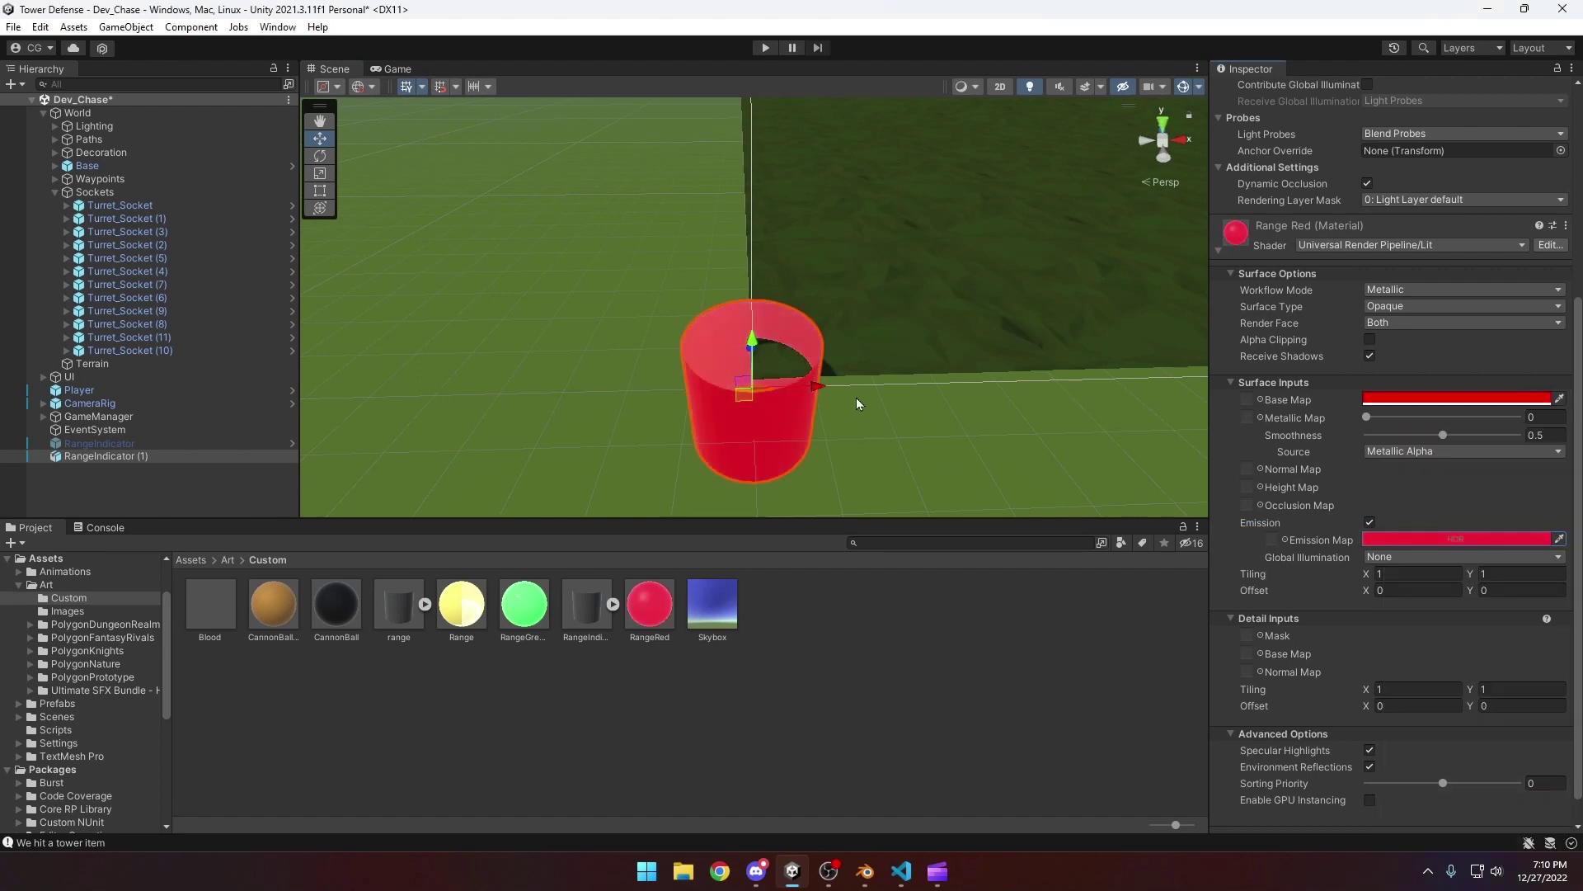
mouse_move(901, 396)
left_mouse_down("alt")
mouse_move(728, 409)
mouse_move(887, 402)
left_mouse_up("alt")
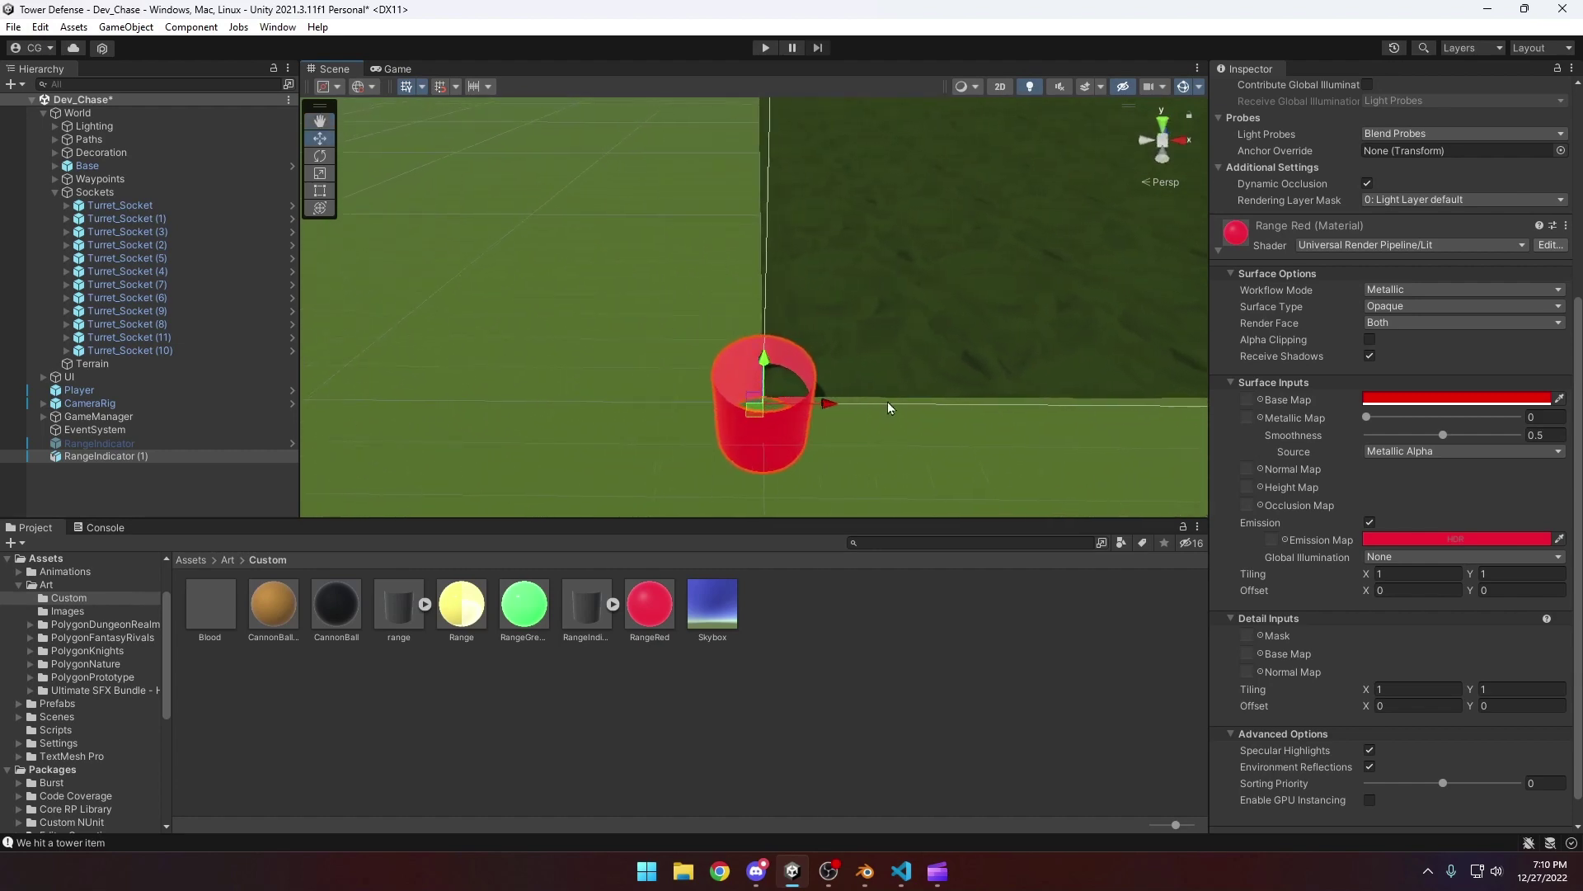
left_click(889, 321)
right_click_drag(889, 321, 881, 268)
left_click(875, 866)
right_click(728, 323)
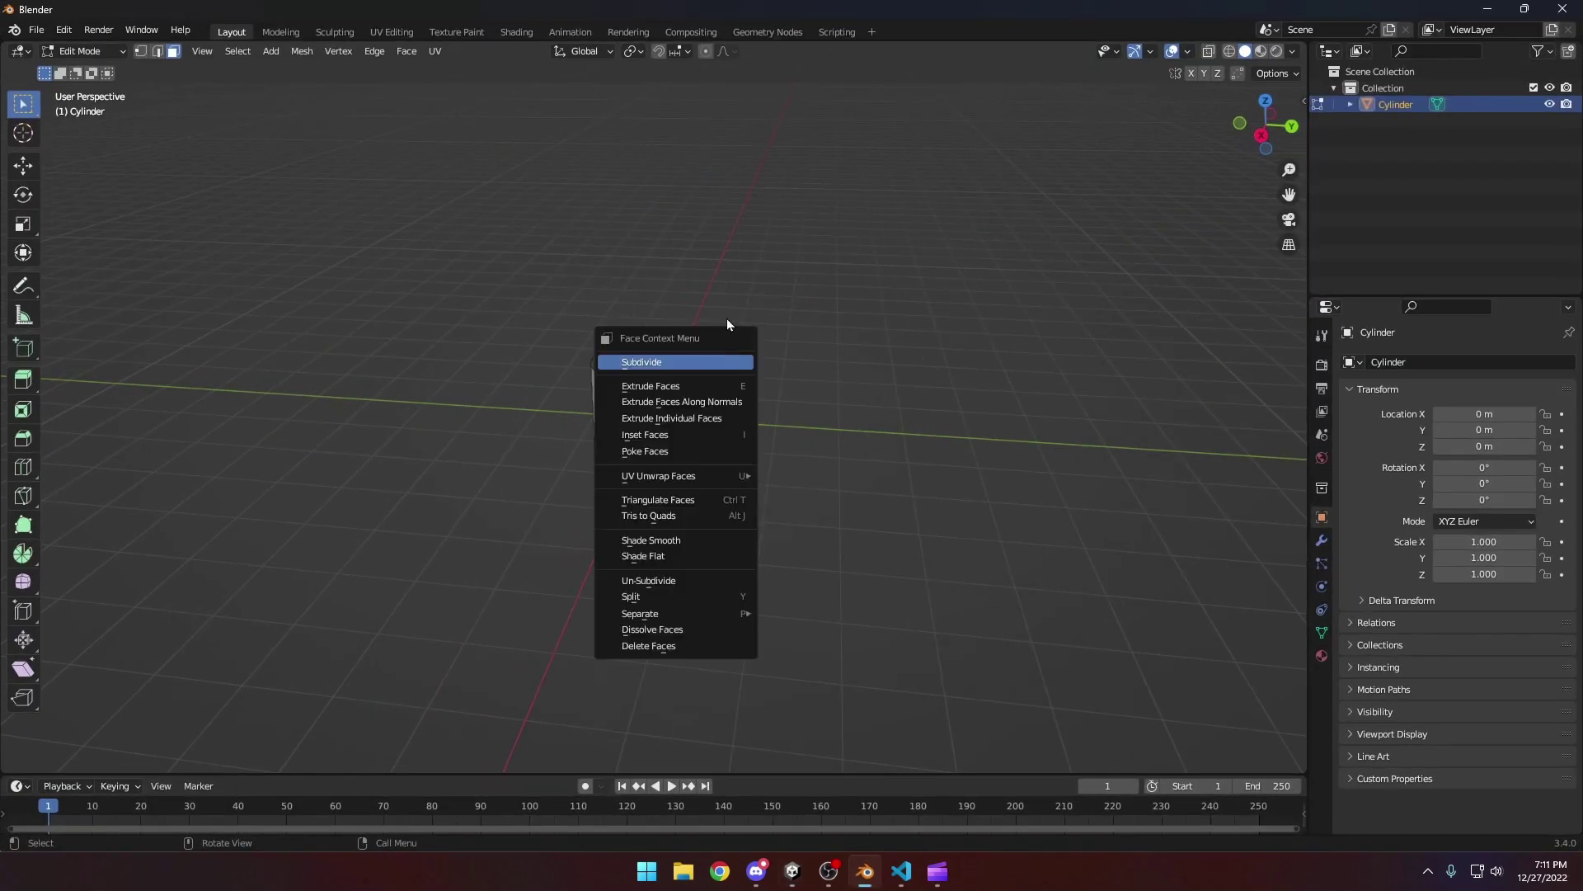
middle_click_drag(810, 258, 707, 463)
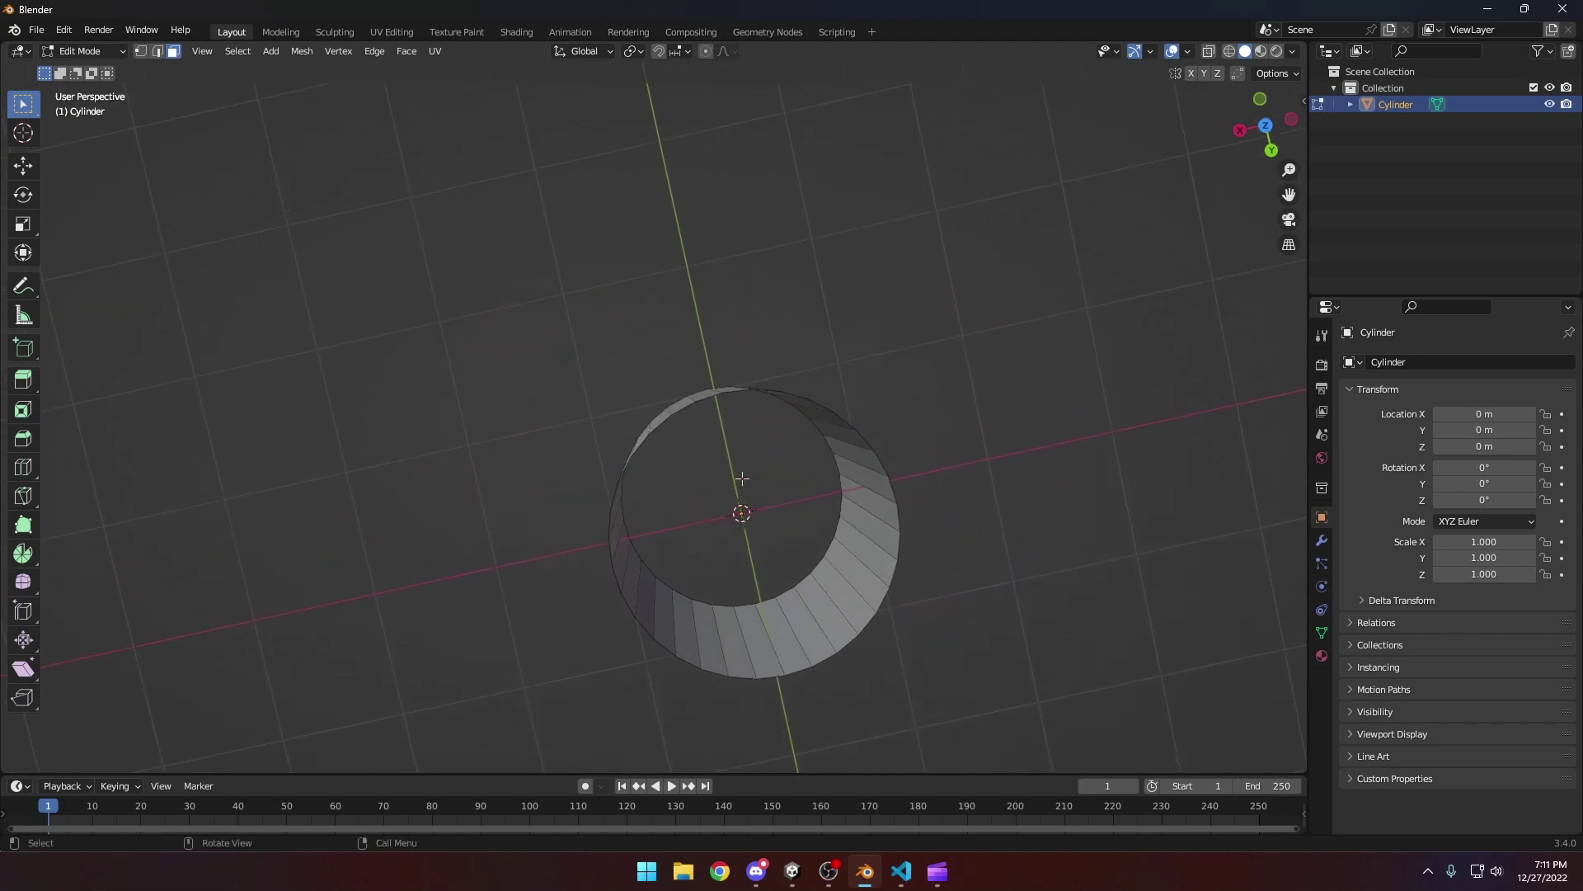
middle_click_drag(717, 386, 975, 290)
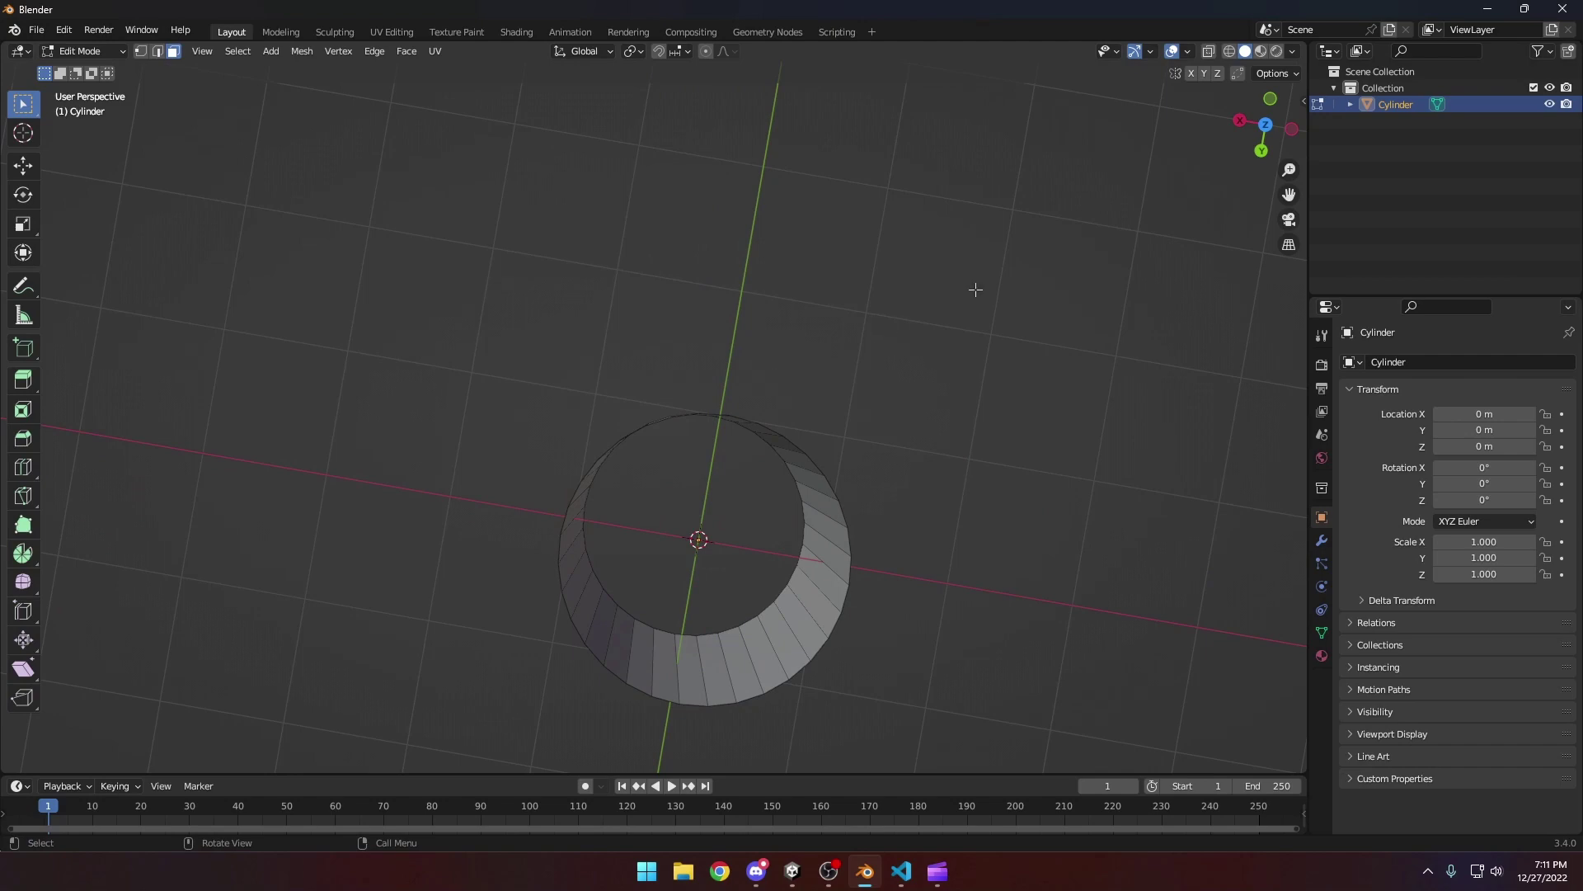
left_click(1487, 9)
key("w")
right_click_drag(815, 342, 789, 230)
Select the red RangeIndicator (1) cylinder and set its X and Z scale to 30
right_click_drag(709, 266, 706, 470)
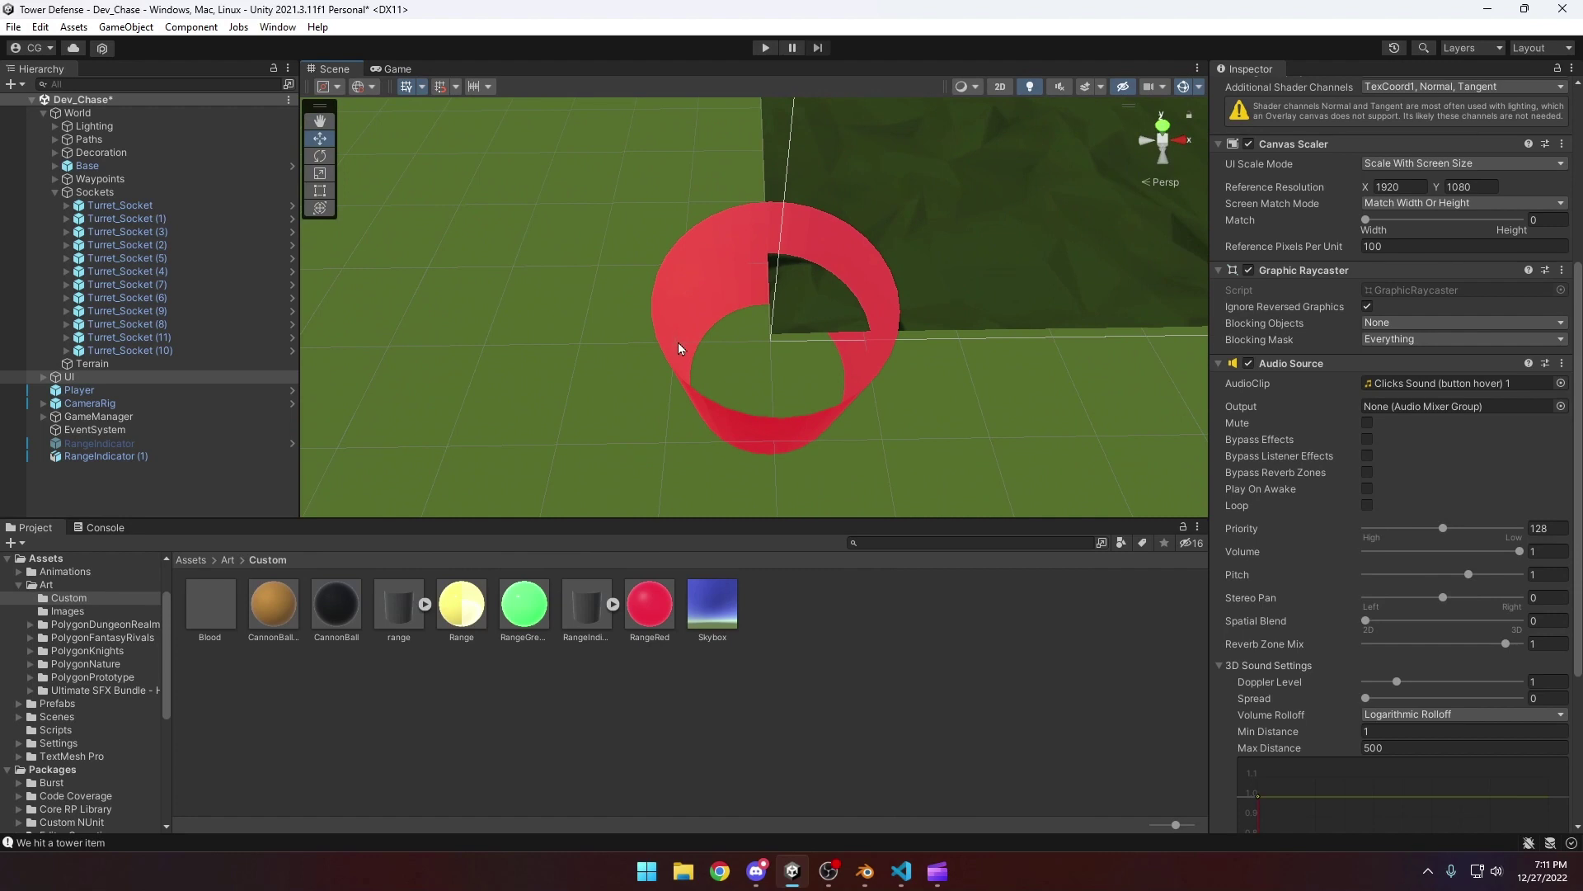
left_click(704, 301)
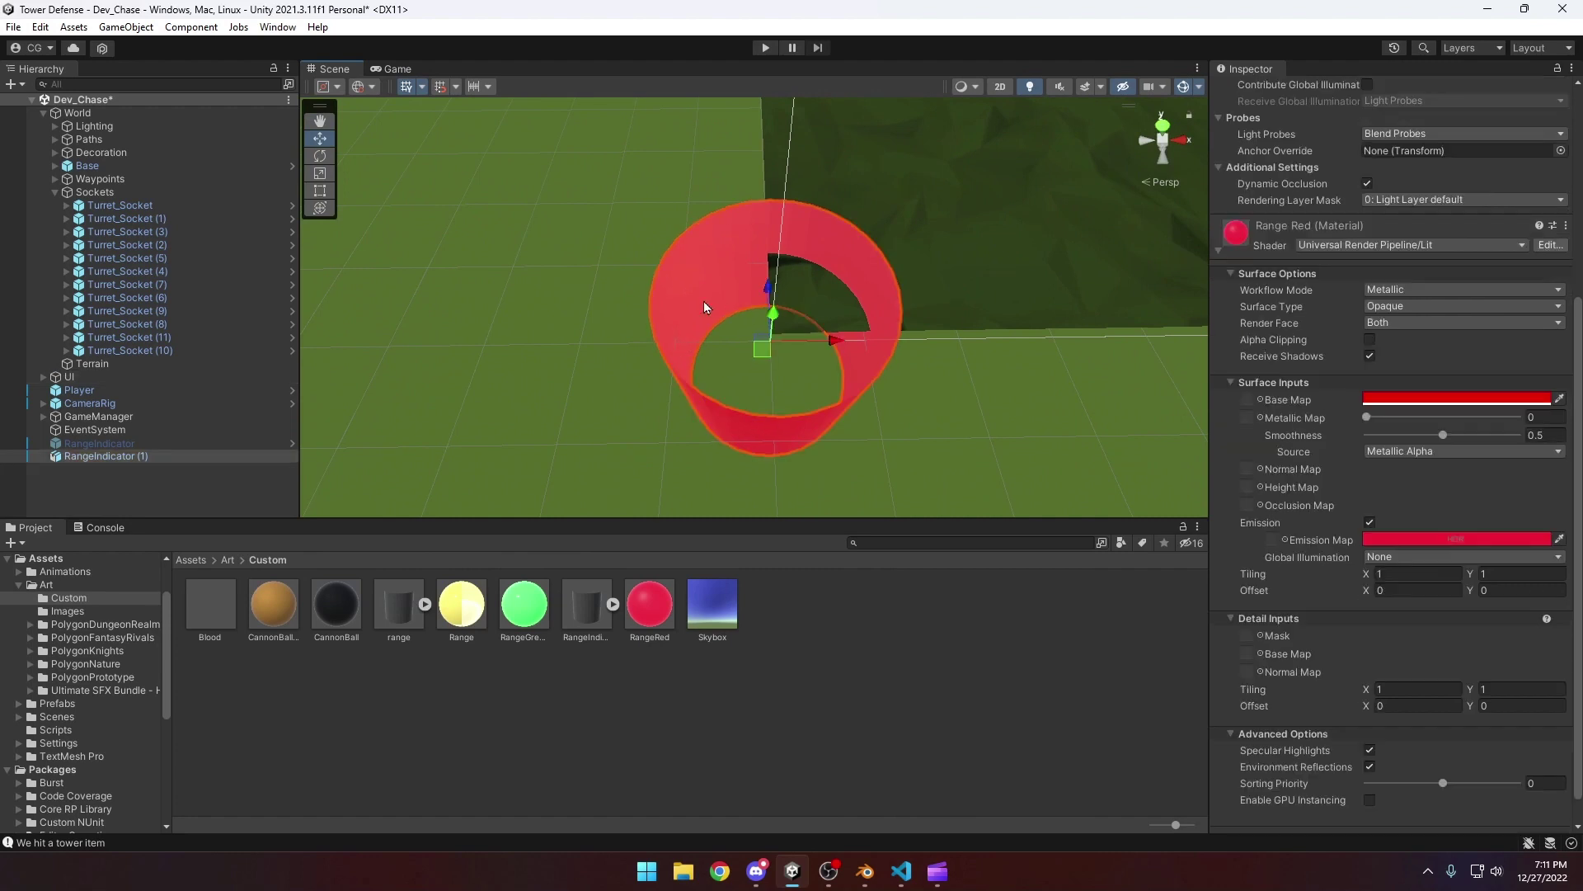
scroll(607, 323, "up", 1)
scroll(612, 325, "down", 4)
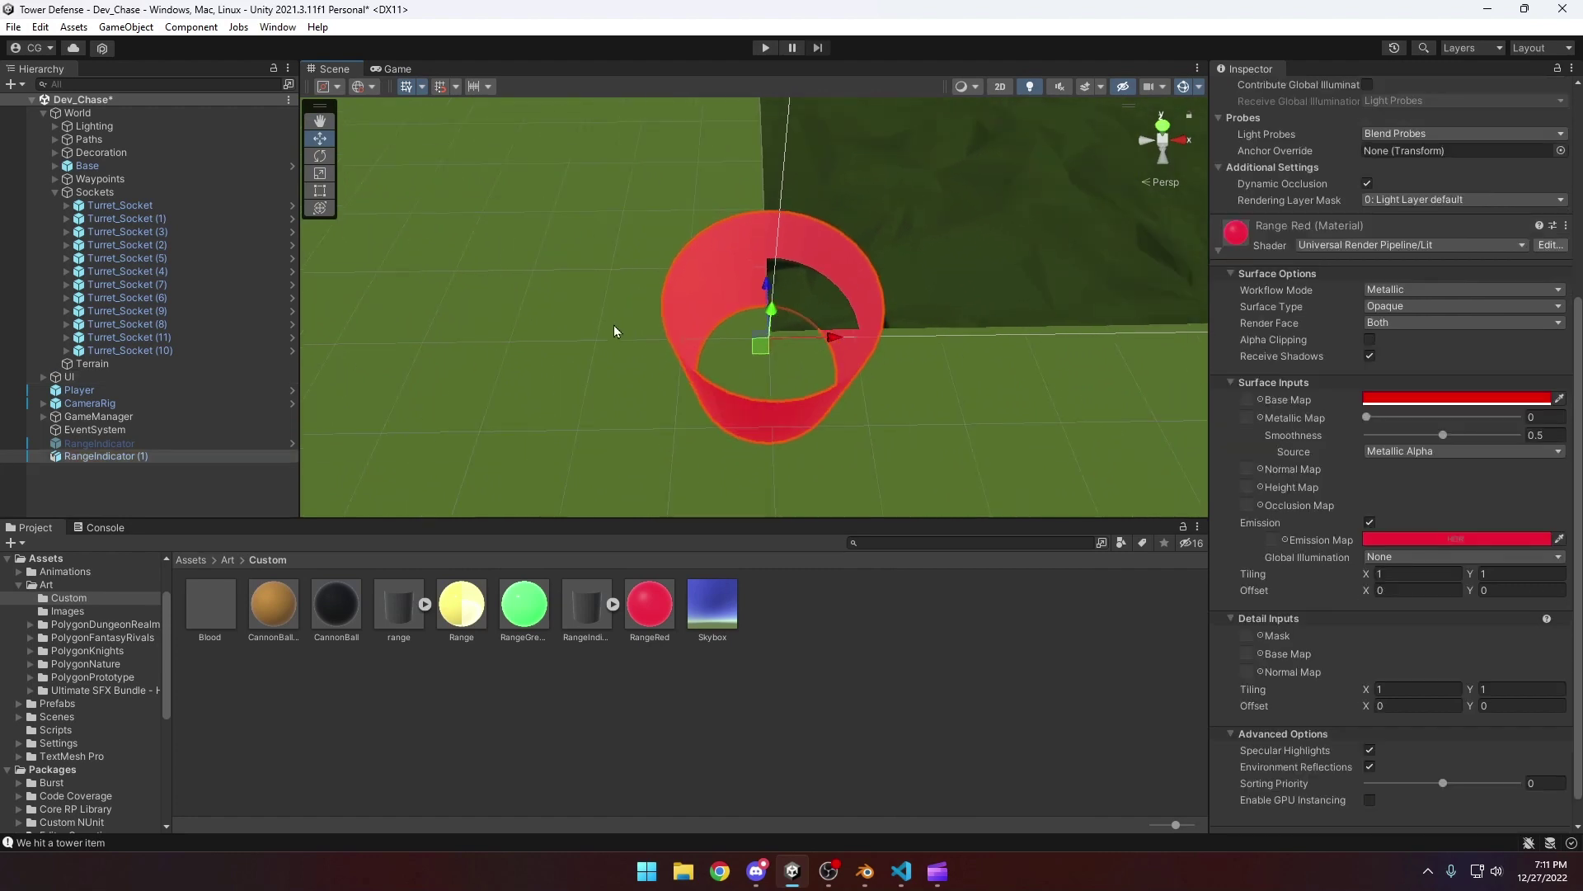
scroll(1300, 250, "up", 7)
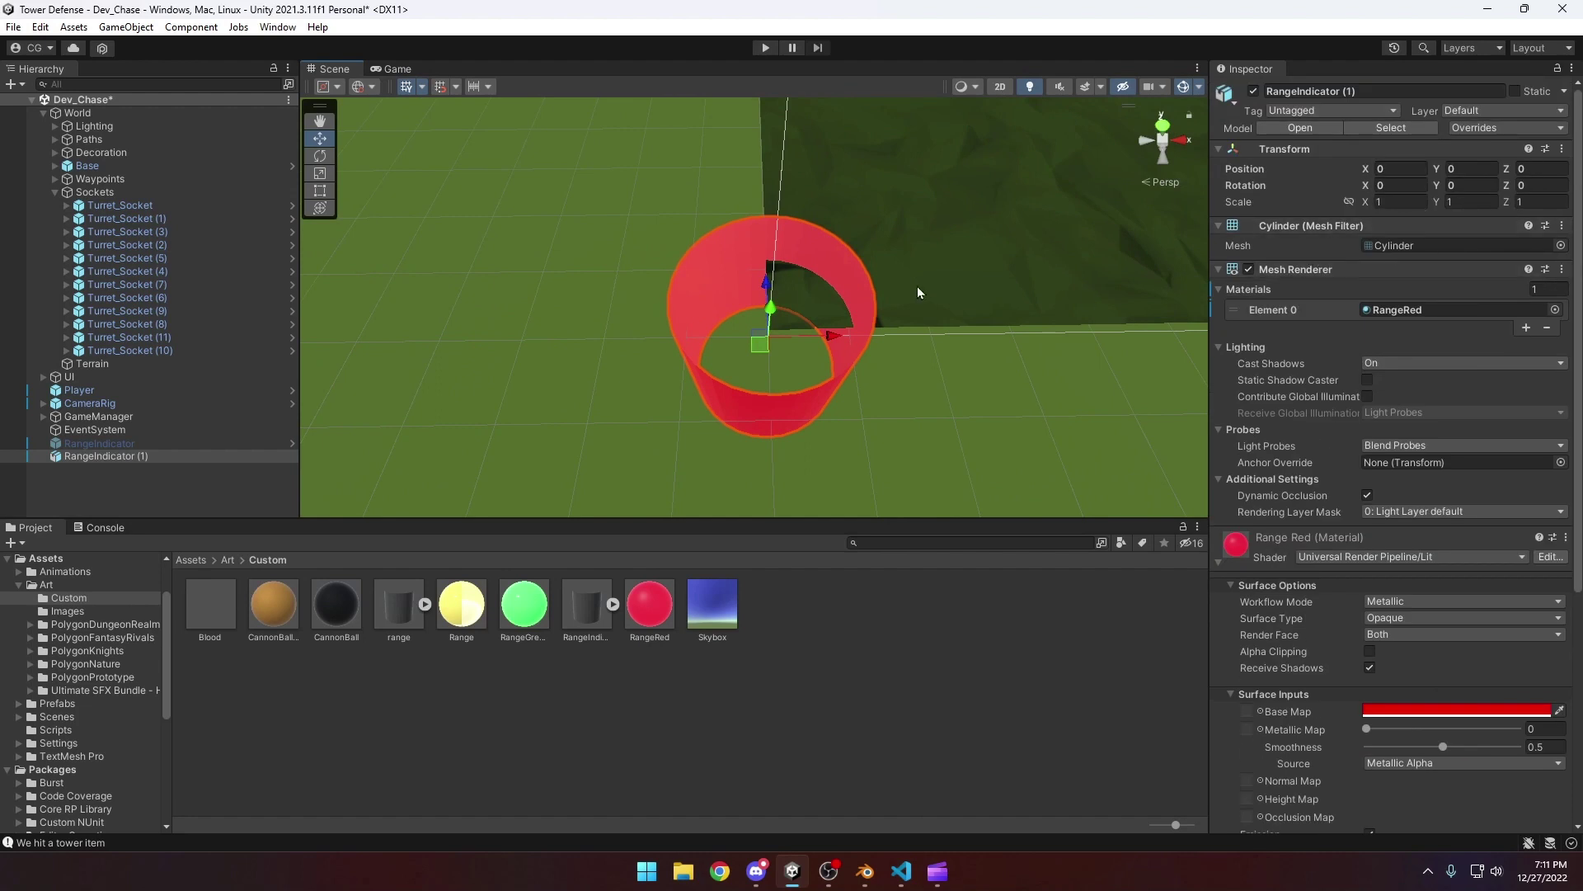
scroll(917, 286, "down", 5)
right_click_drag(917, 285, 937, 294)
key("w")
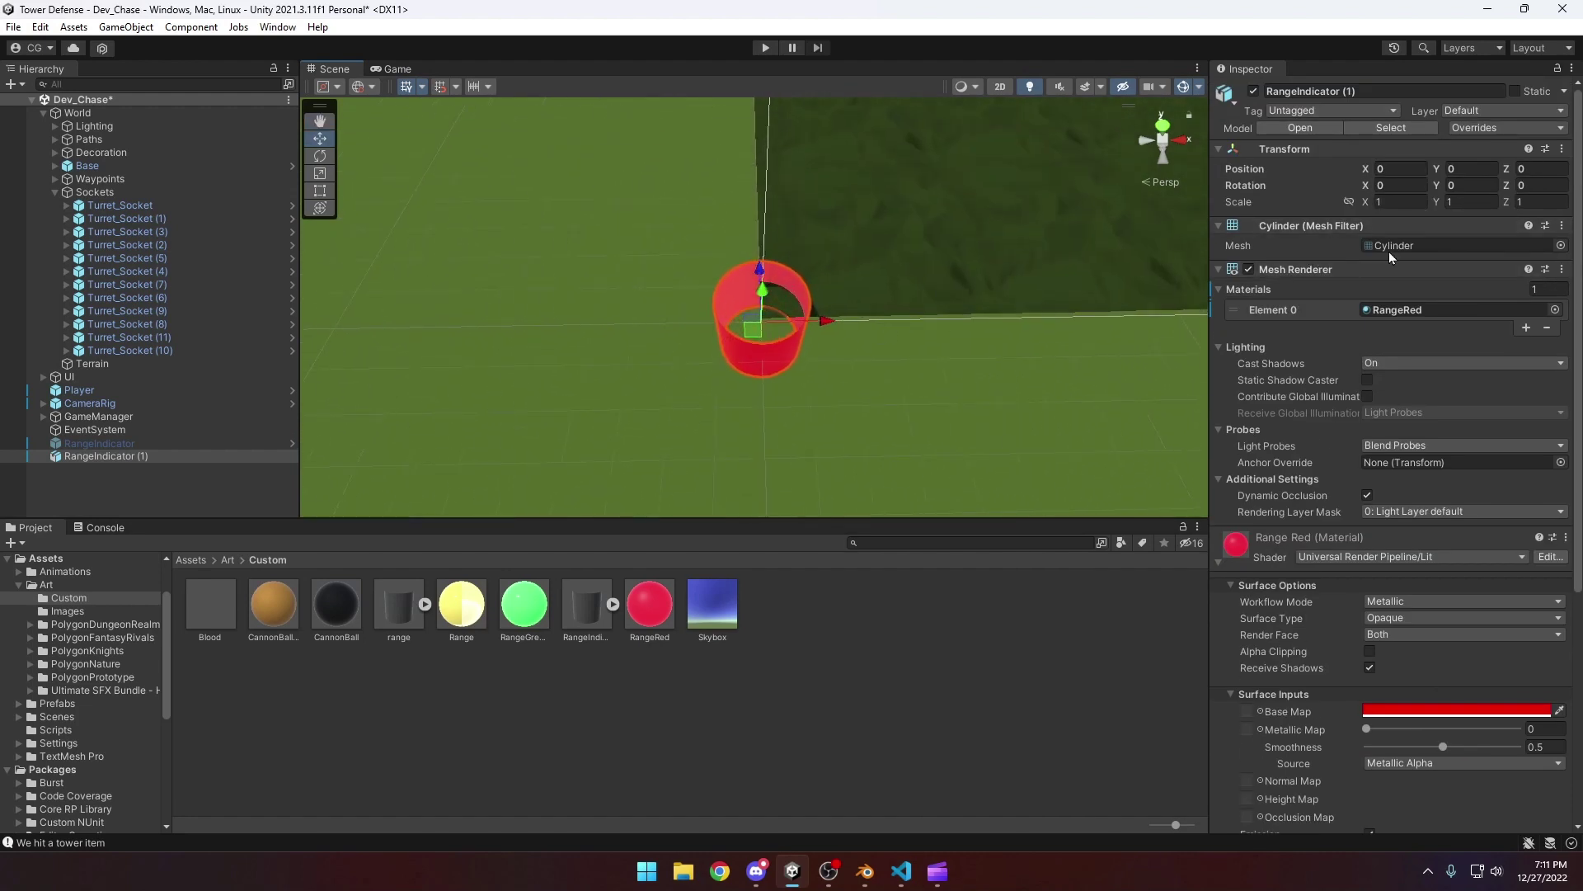
type("30")
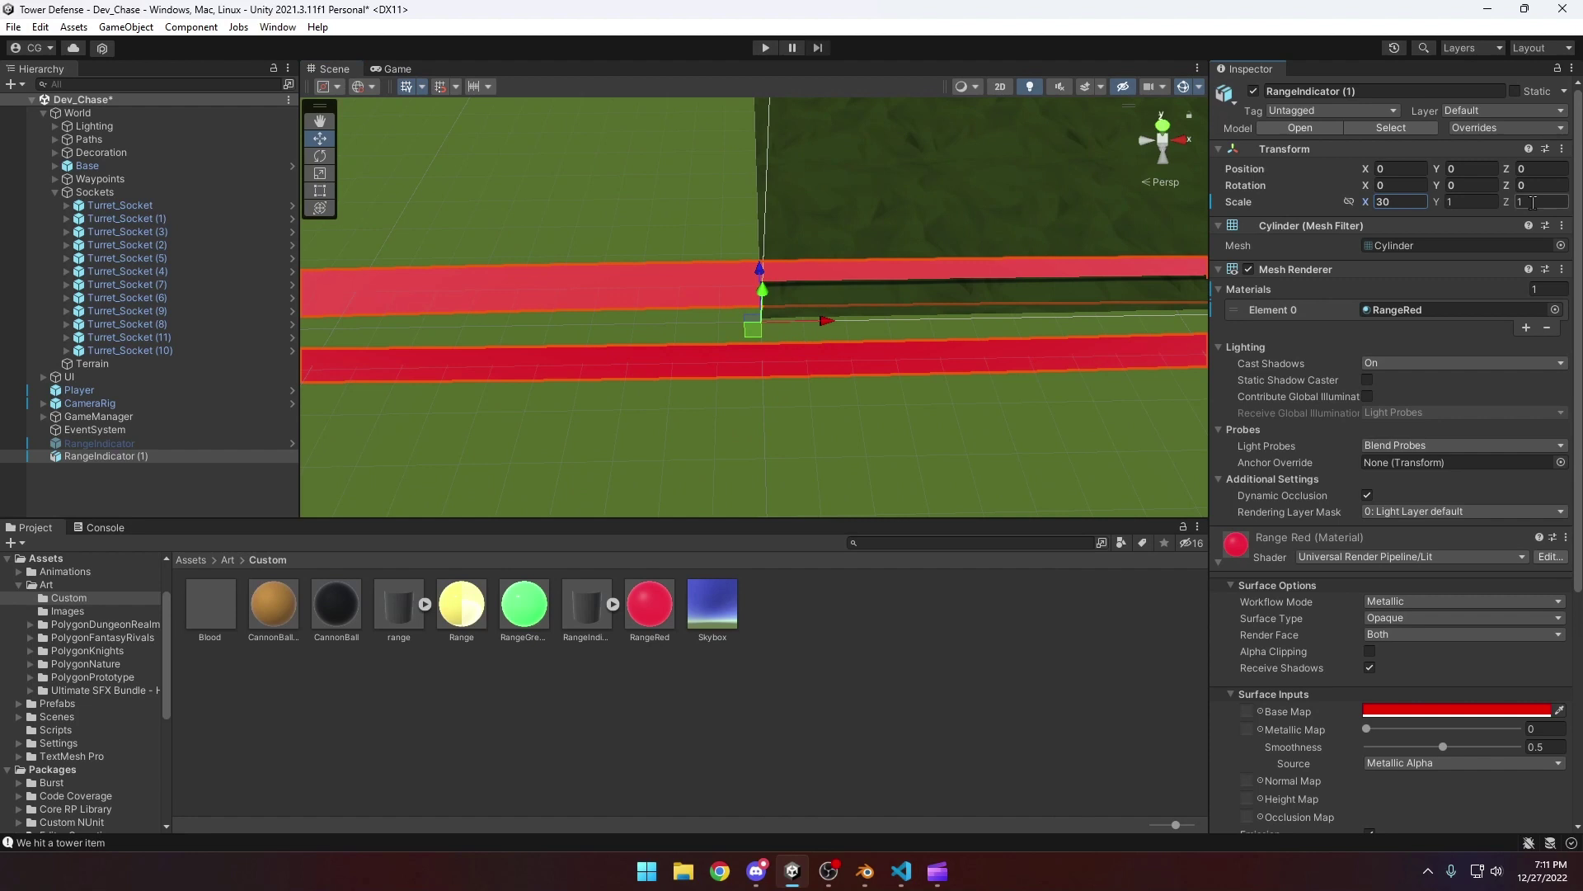
left_click(1533, 202)
type("30")
key("Return")
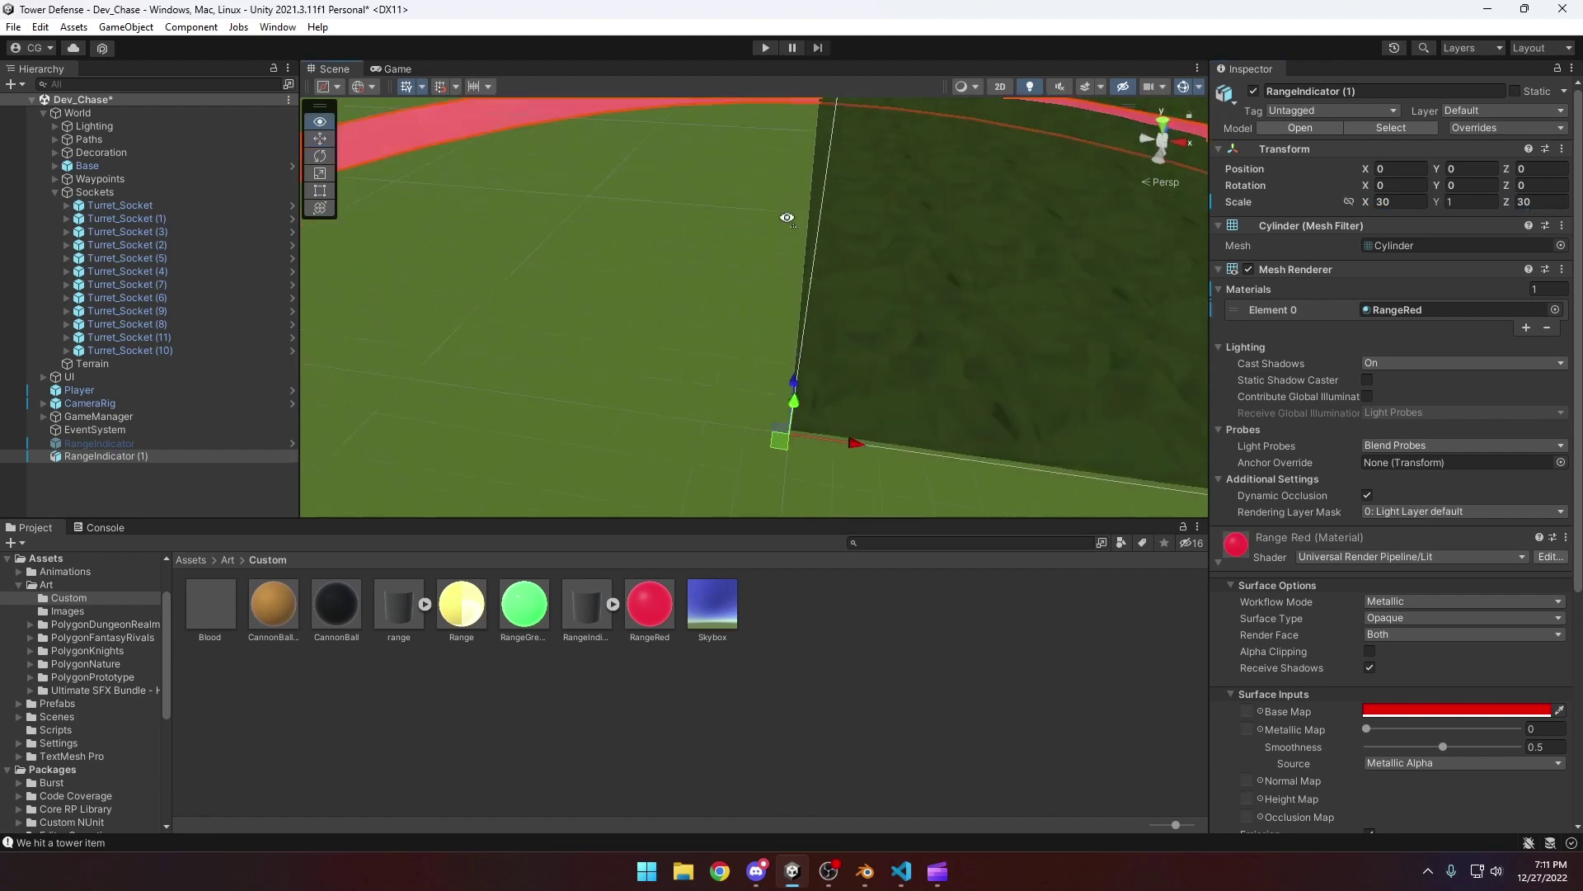
Increase RangeIndicator (1)'s X and Z scale to 50 and look around the wider ring
scroll(697, 189, "down", 6)
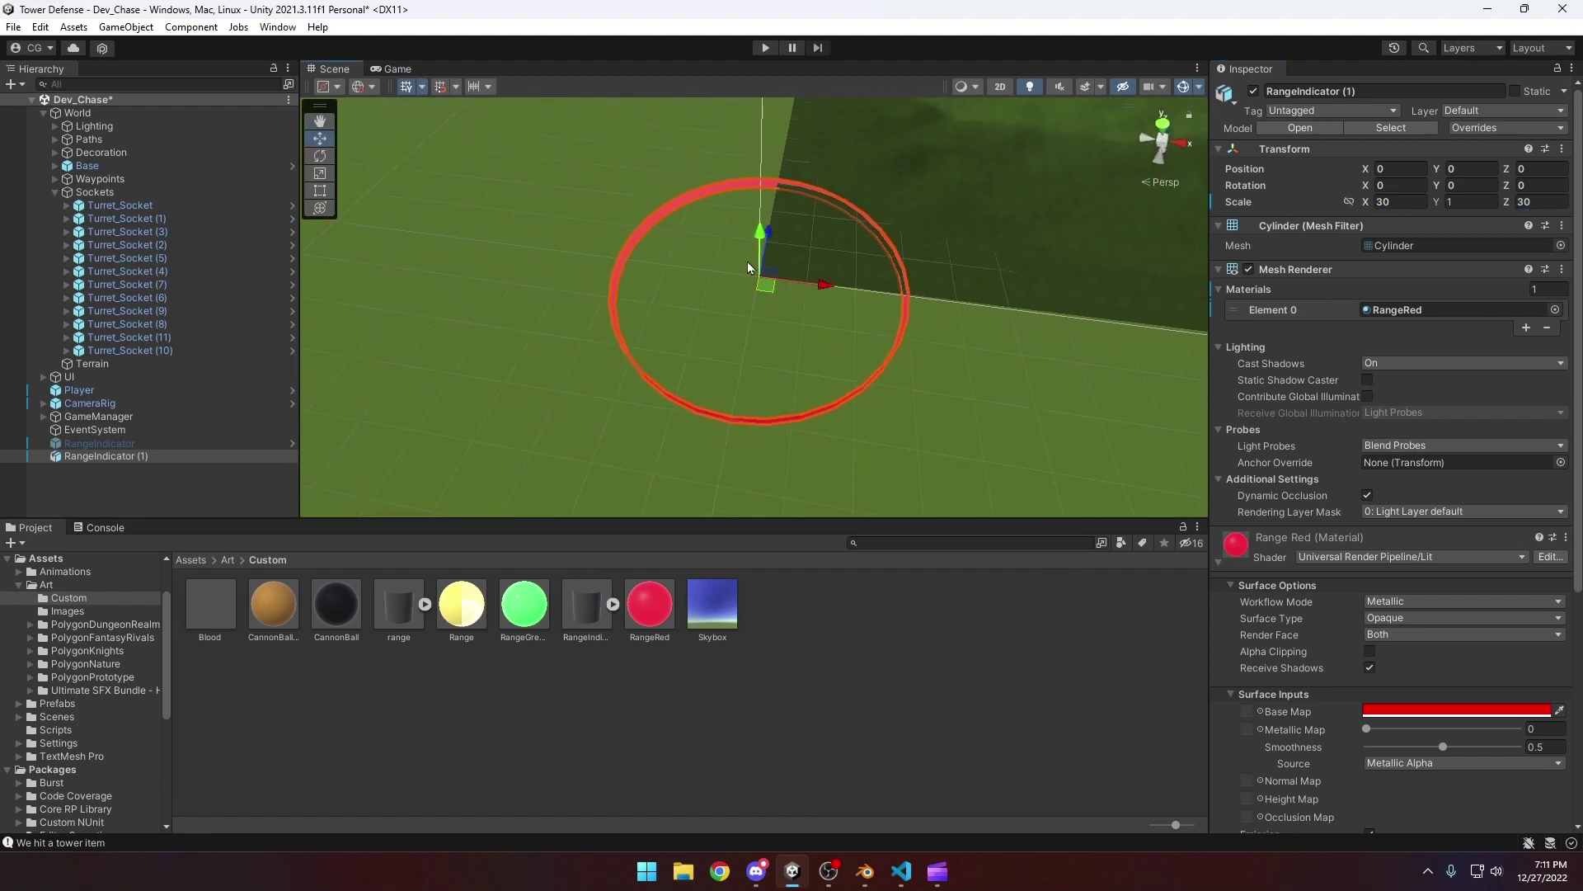
left_click(1393, 201)
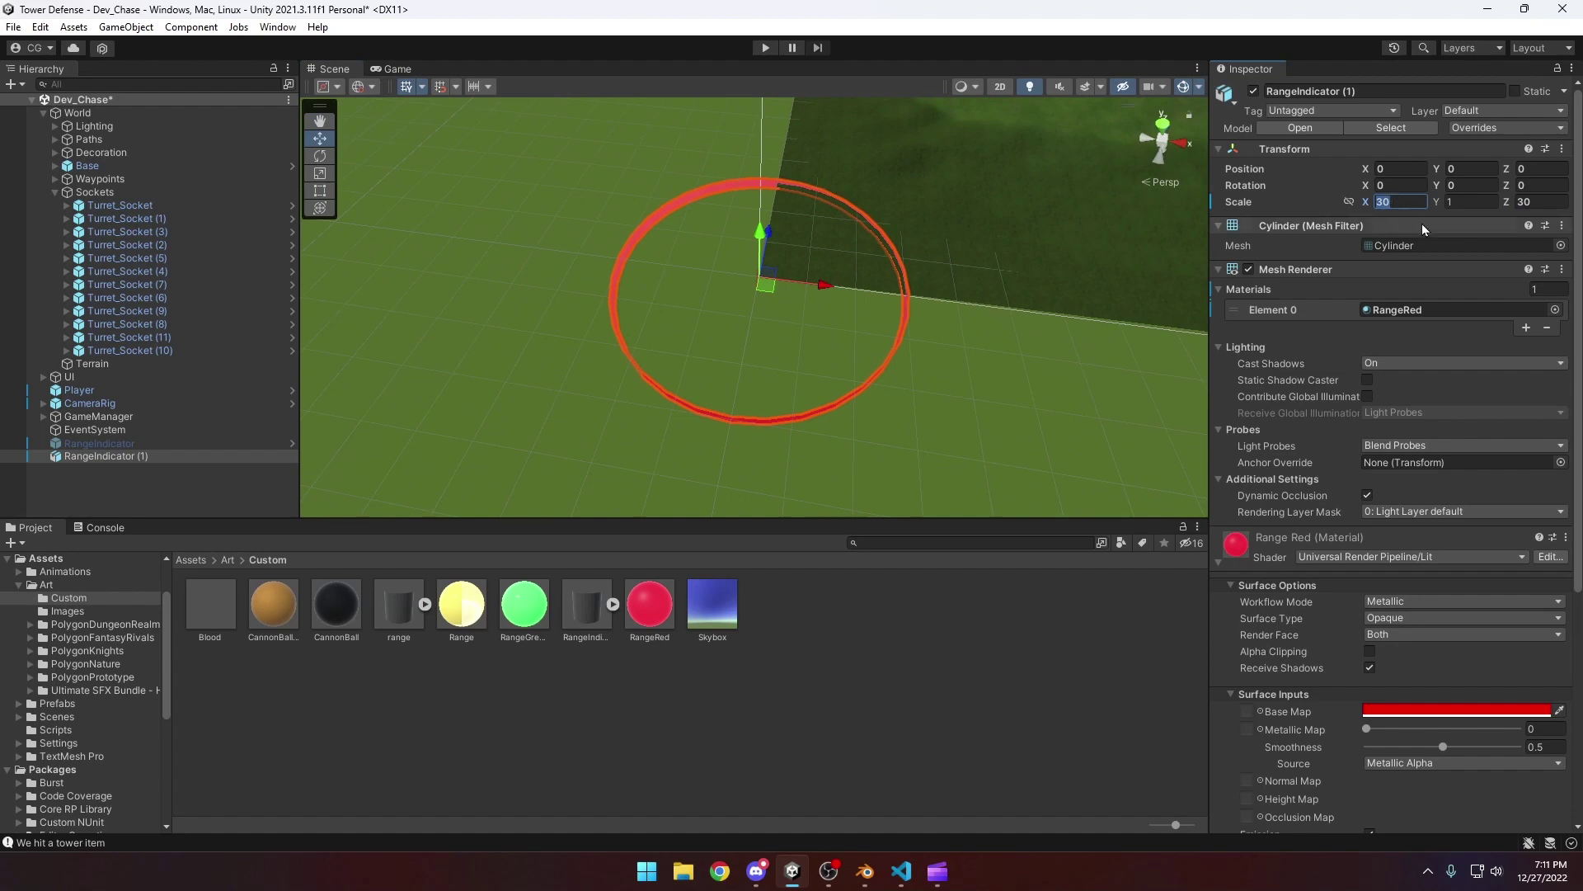
type("50")
left_click(1533, 202)
type("50")
left_click(1021, 382)
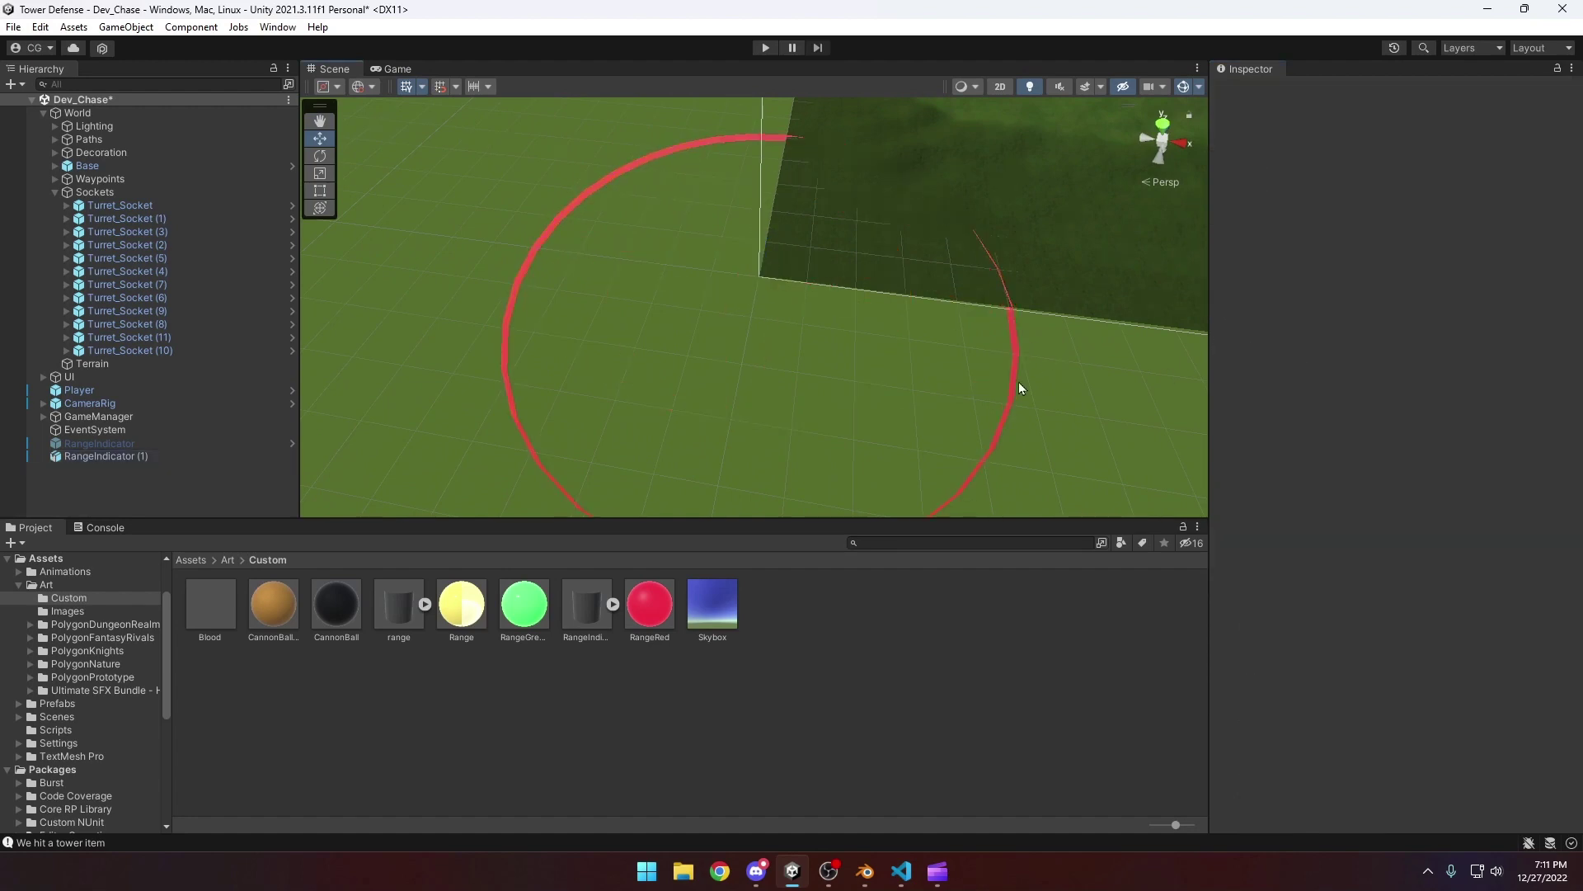
right_click_drag(1019, 383, 1109, 406)
key("s")
key("a")
right_click_drag(737, 382, 815, 305)
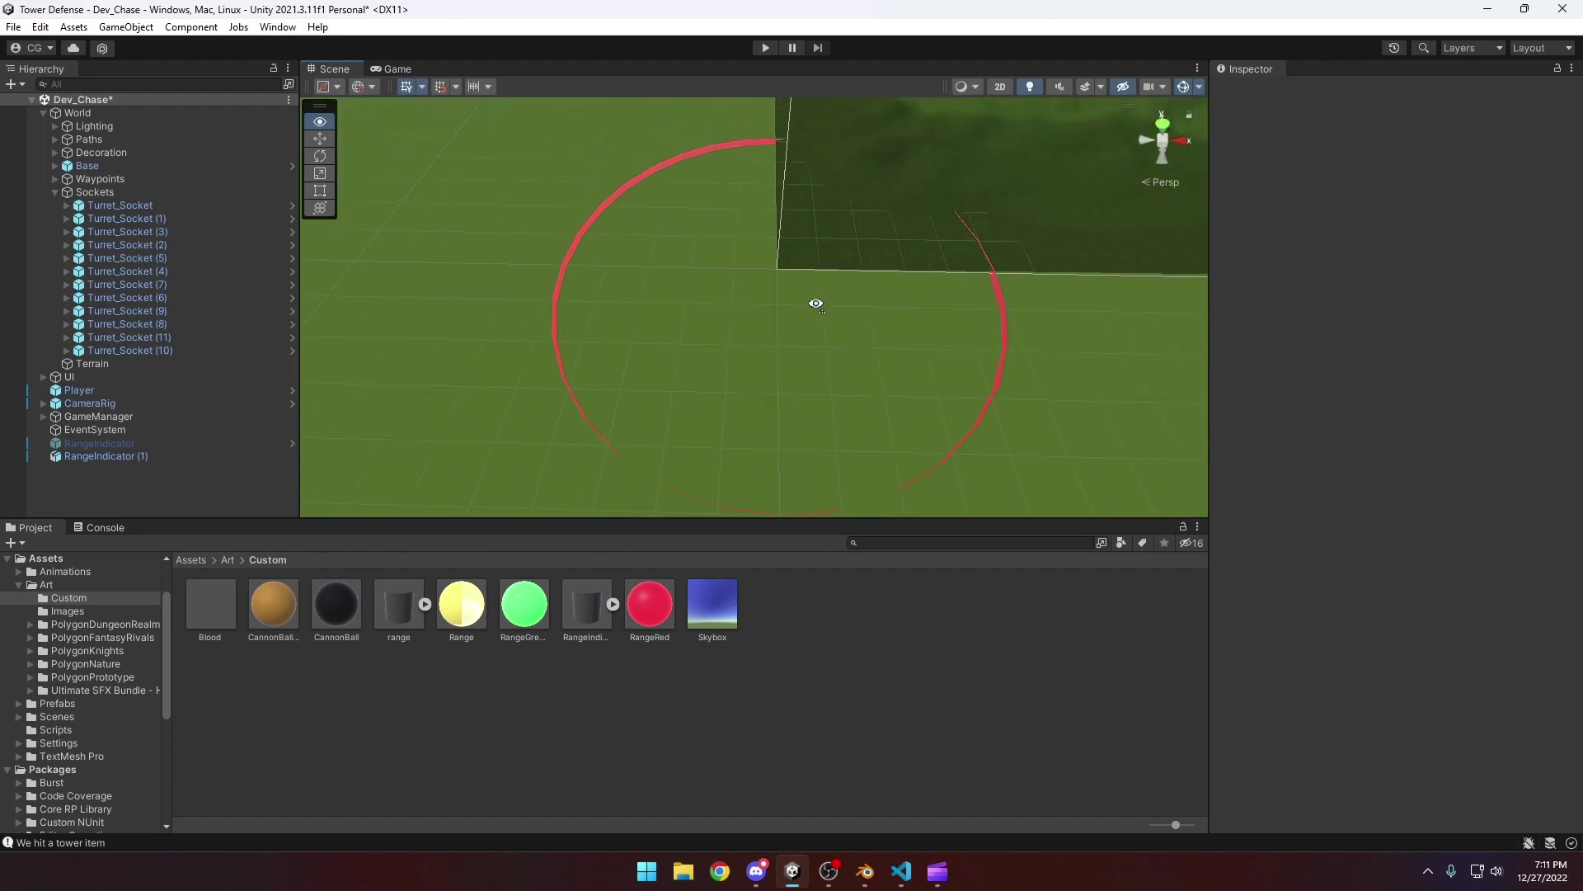
left_click(559, 287)
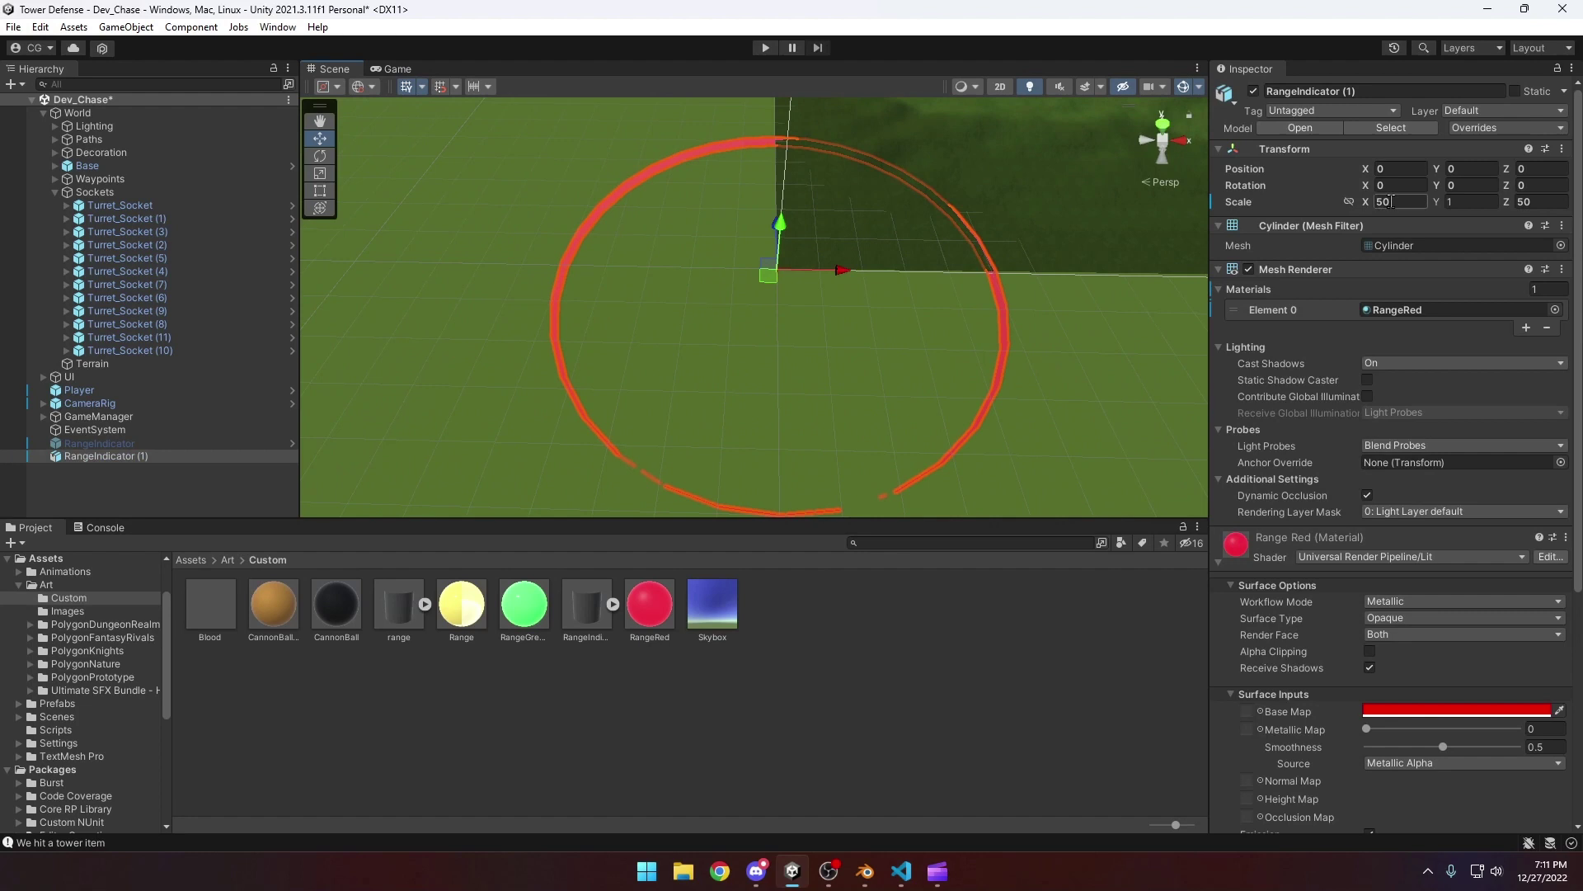
right_click_drag(1014, 247, 854, 233)
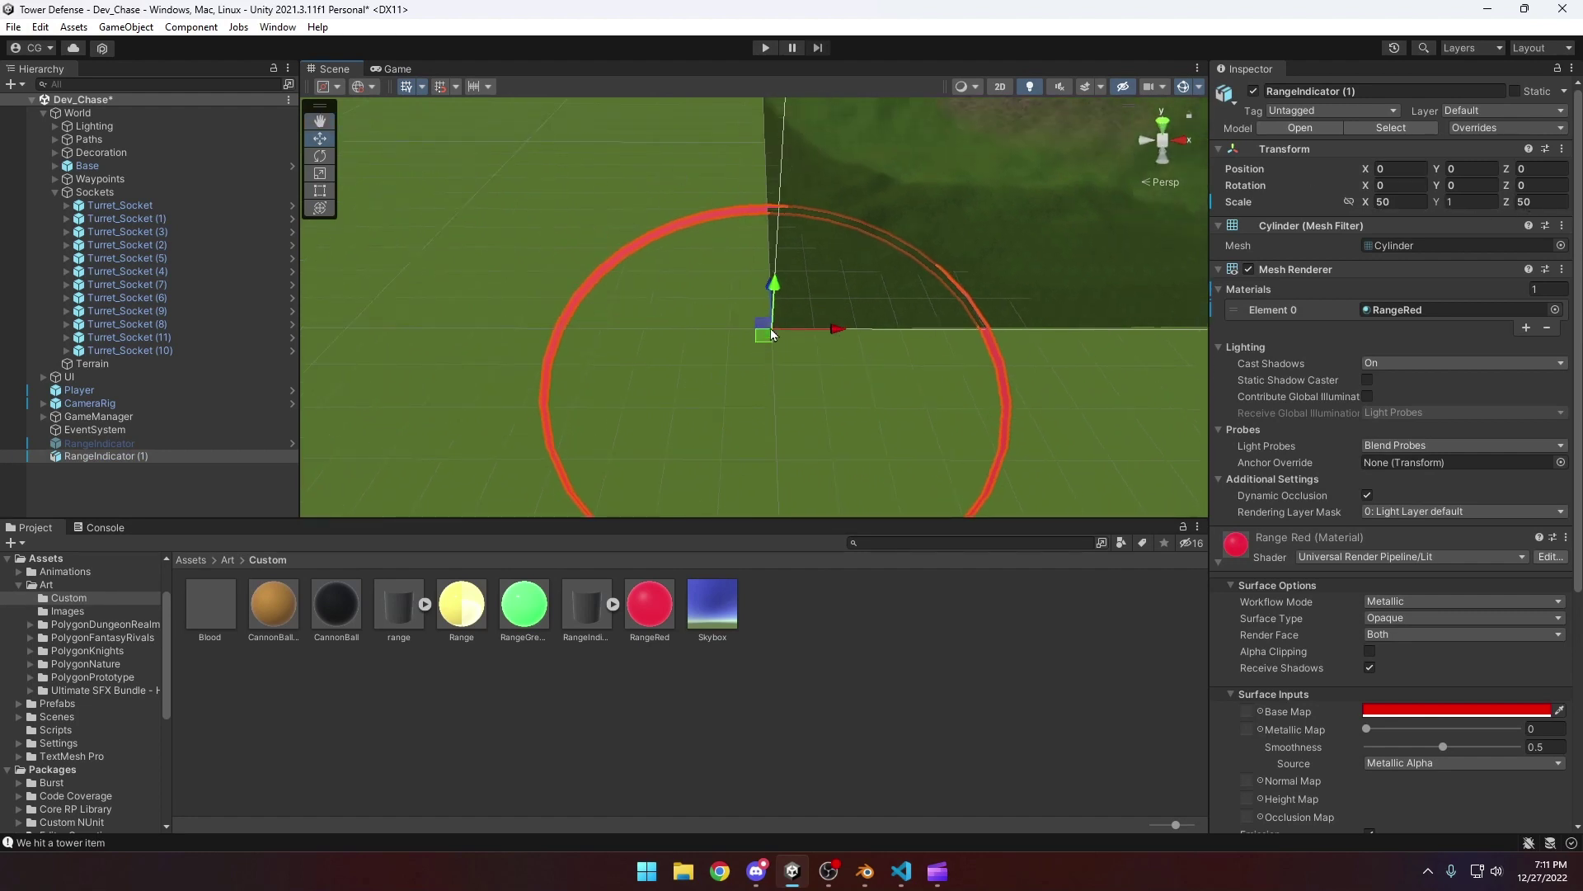
right_click_drag(766, 338, 880, 337)
key("w")
key("a")
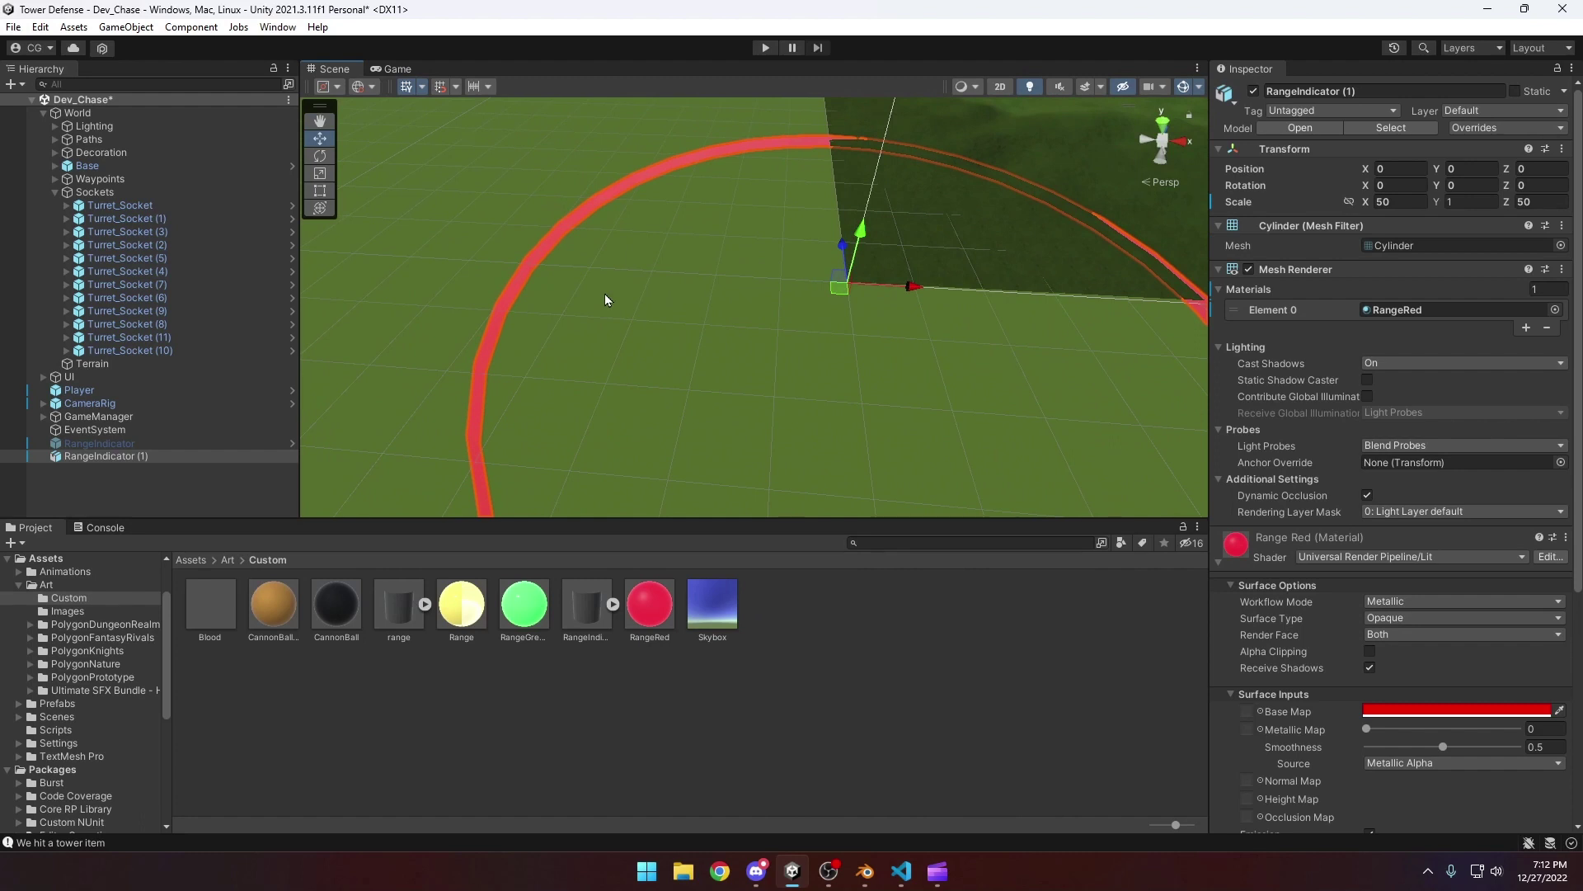
right_click_drag(606, 294, 824, 494)
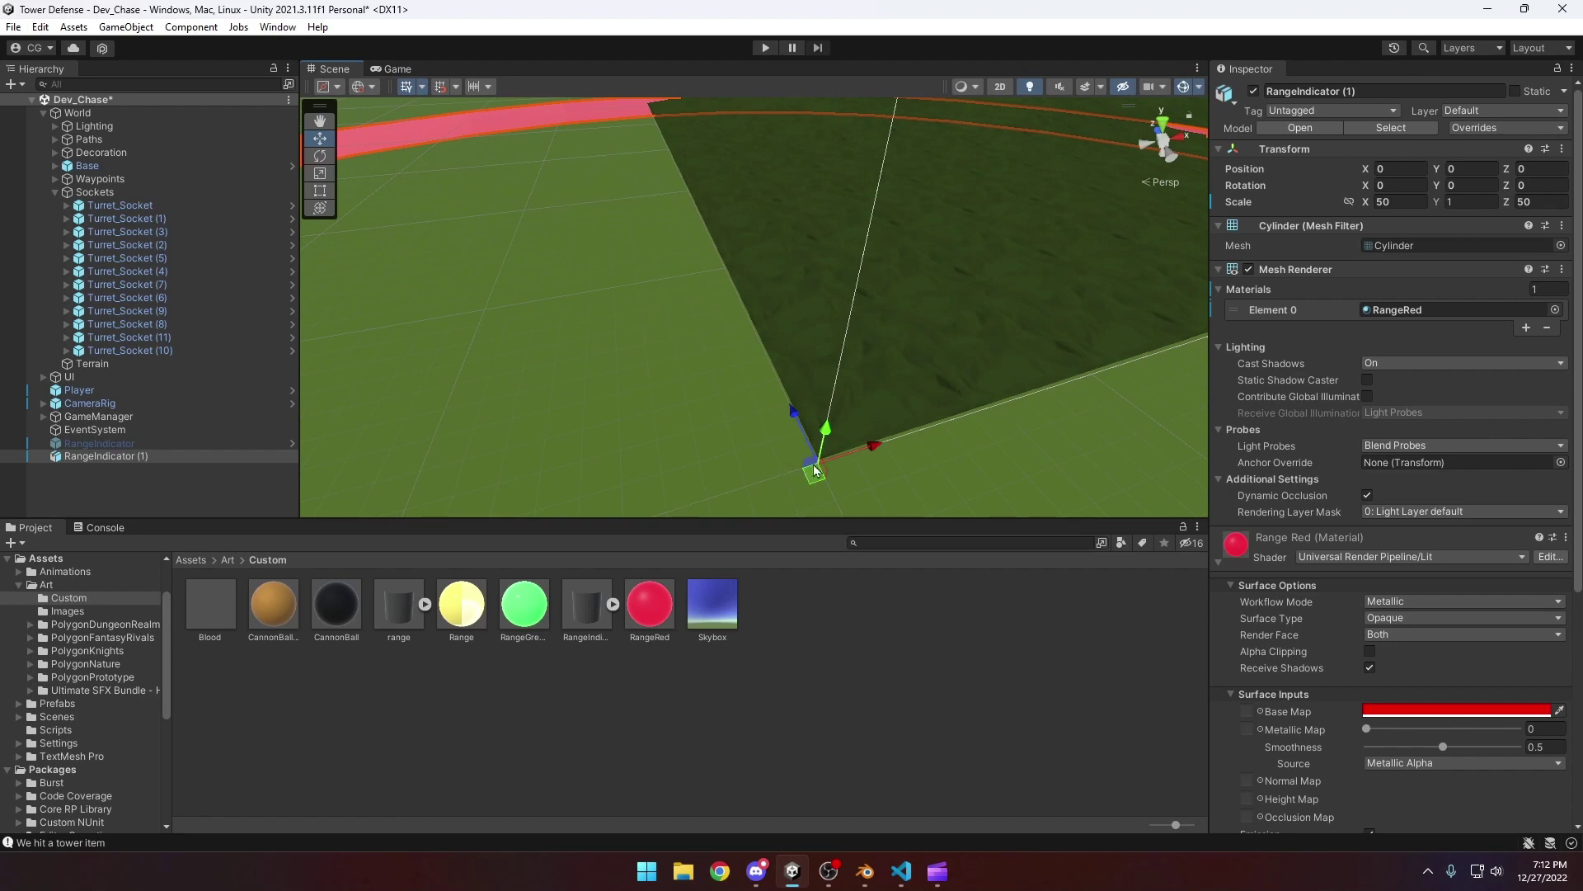
right_click_drag(797, 458, 742, 412)
Drag RangeIndicator (1) into the Player Controller's Range Indicator field, then switch to VS Code
left_click(106, 457)
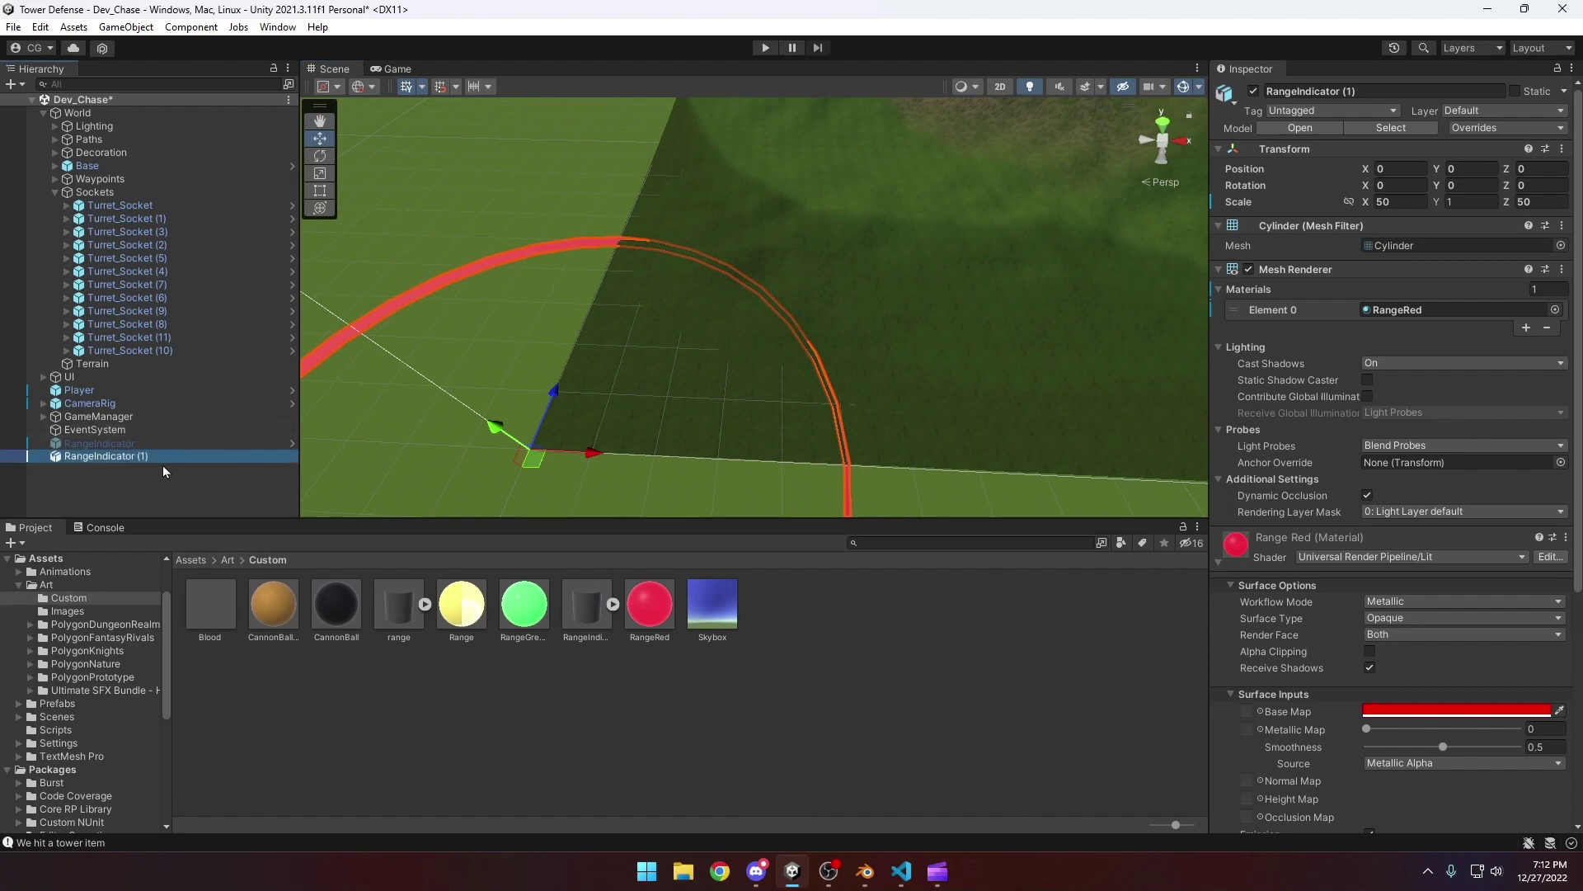
left_click(82, 390)
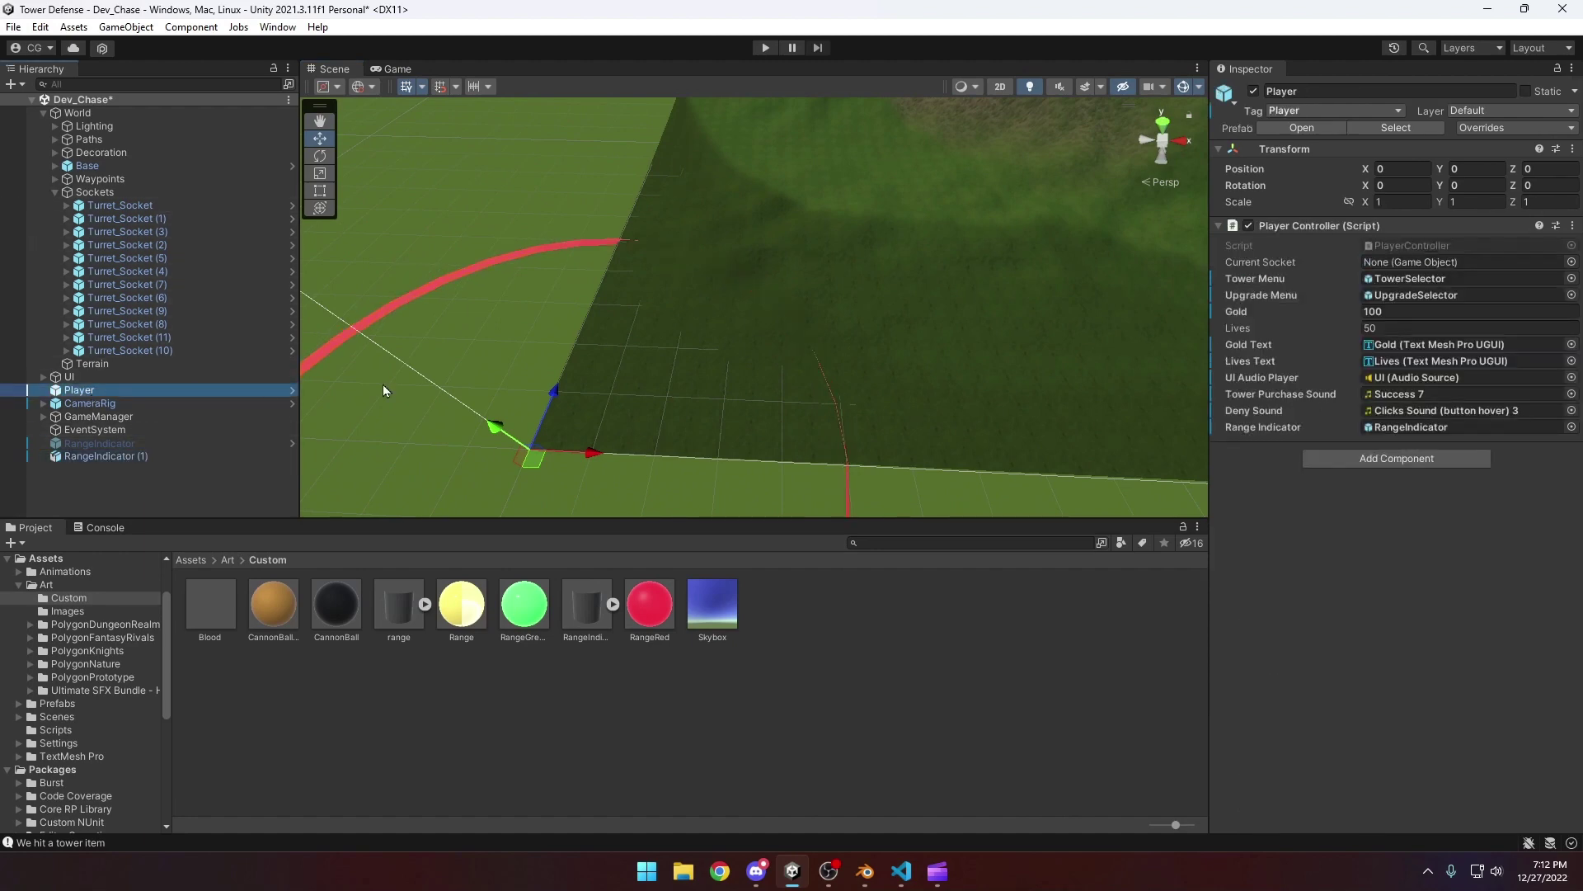
left_click(1253, 467)
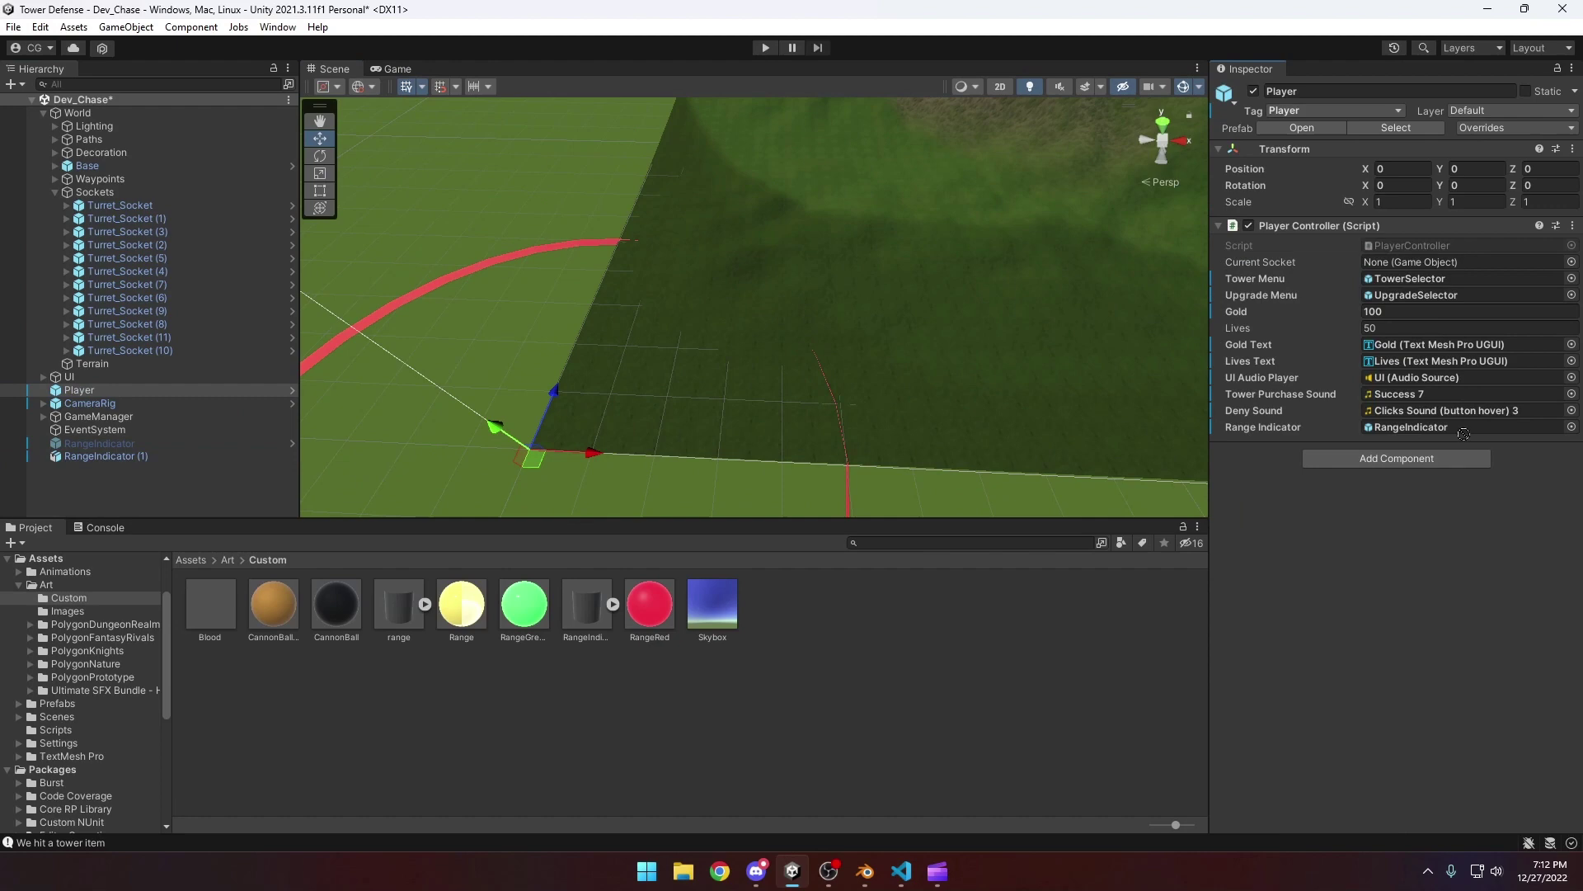
left_click_drag(1463, 434, 1459, 428)
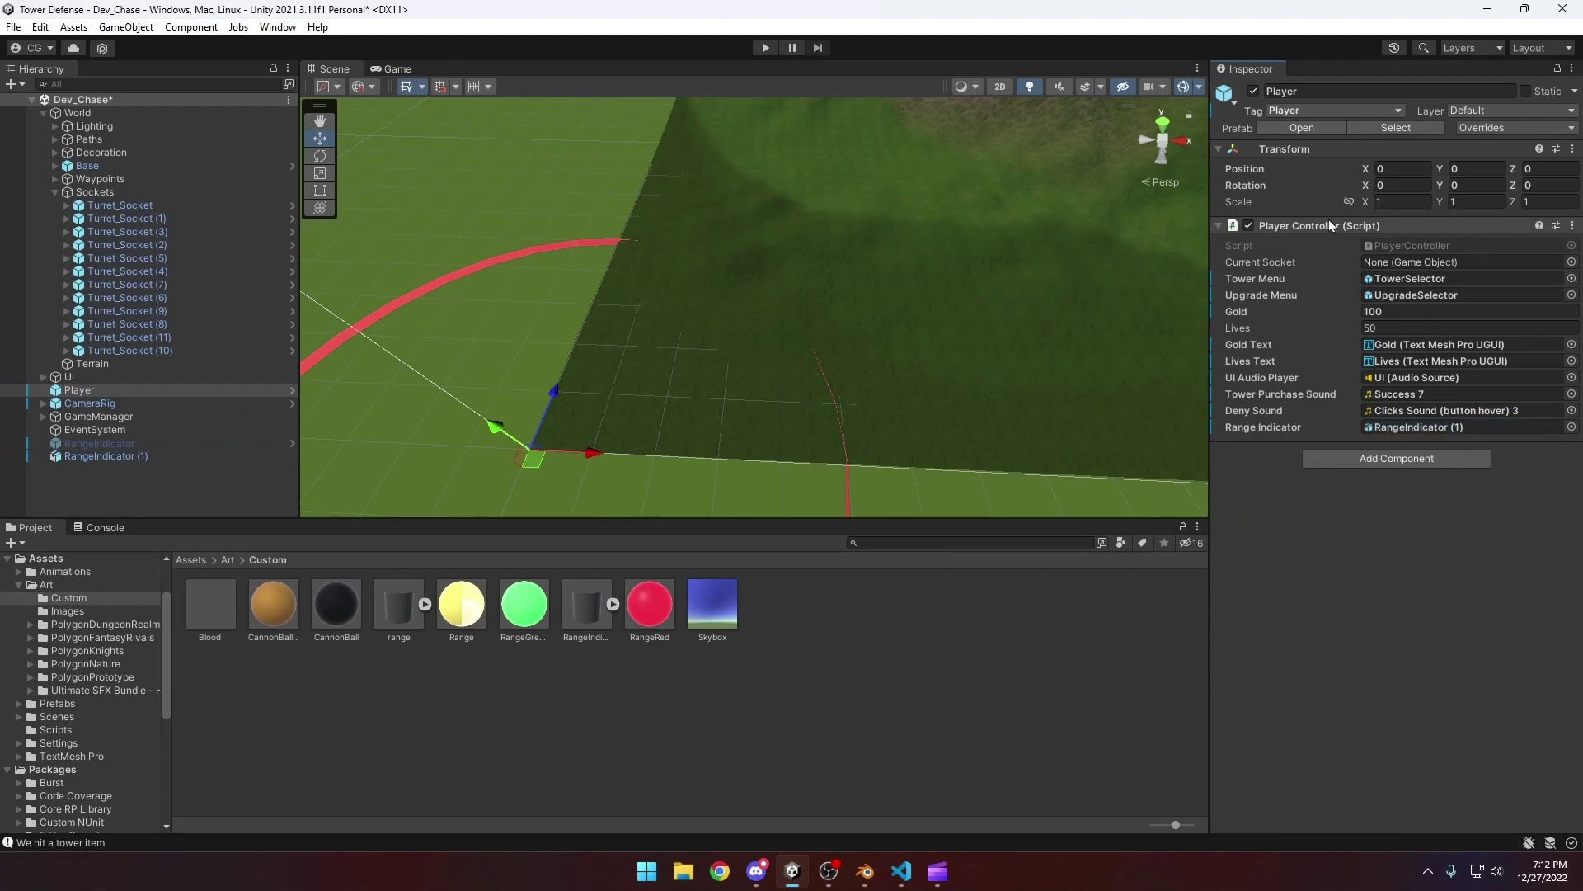
left_click(901, 871)
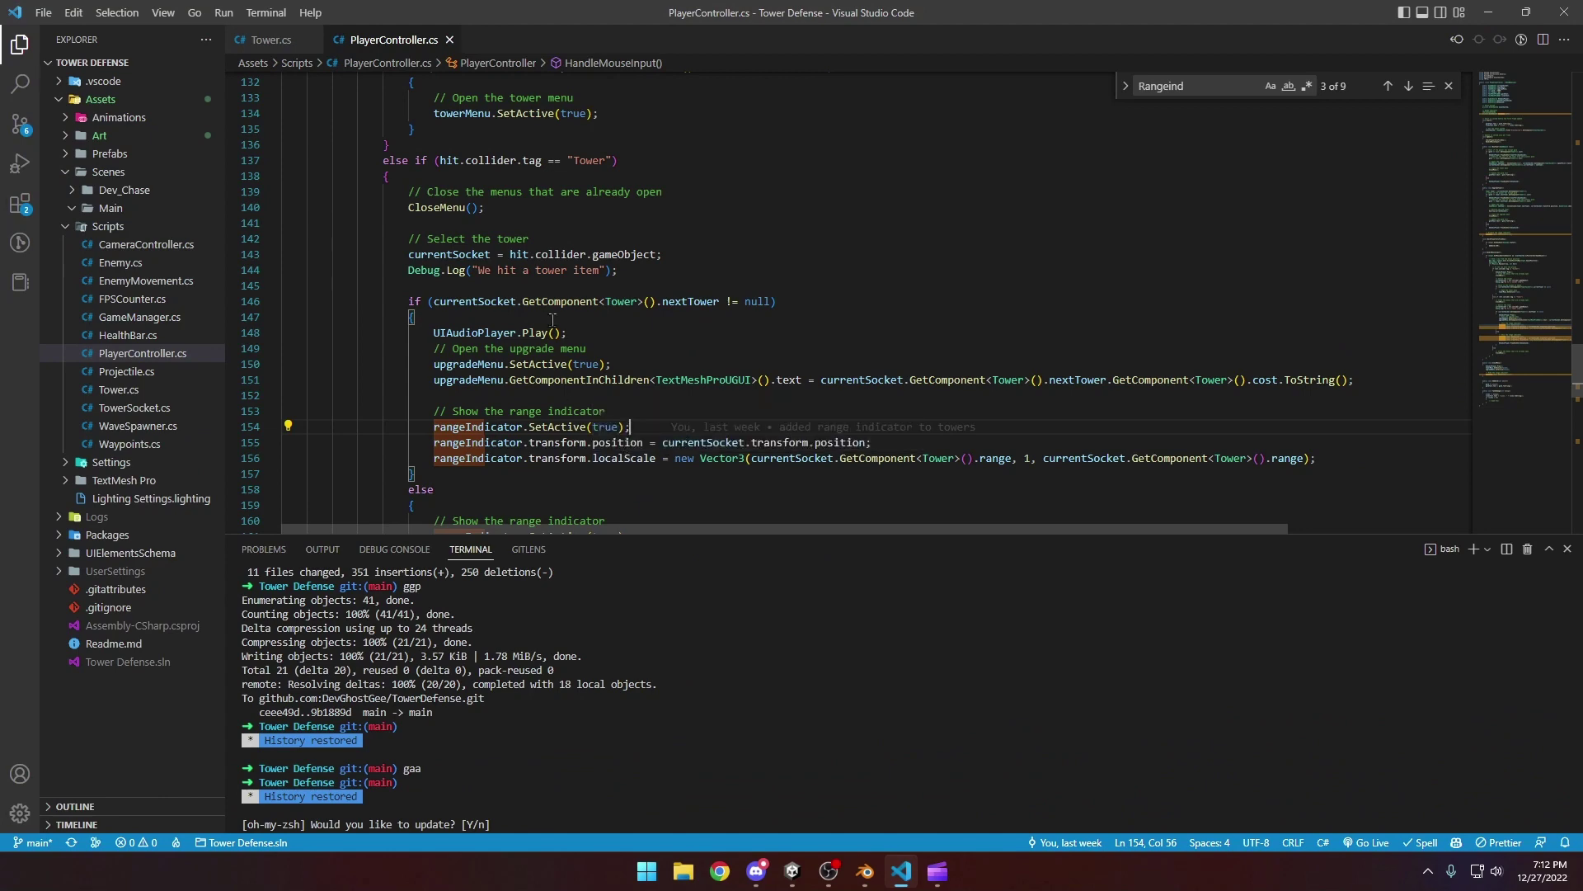
Move through HandleMouseInput's mouse-click check down to the hit.collider.tag == "Tower" branch and highlight it
scroll(648, 269, "up", 5)
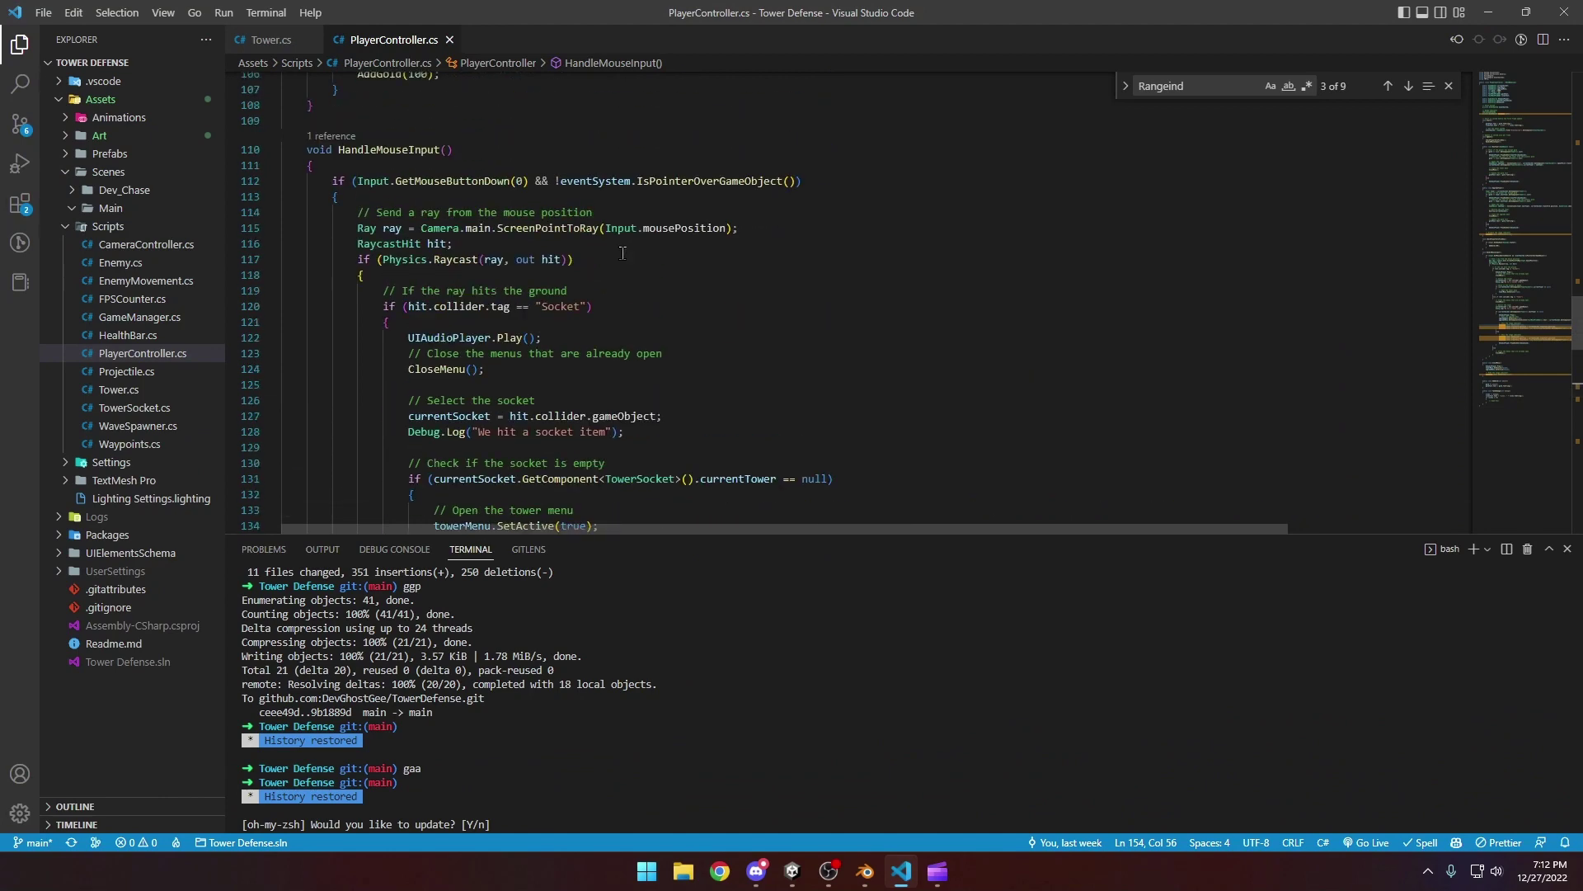
left_click_drag(357, 150, 778, 186)
left_click(471, 150)
left_click(484, 180)
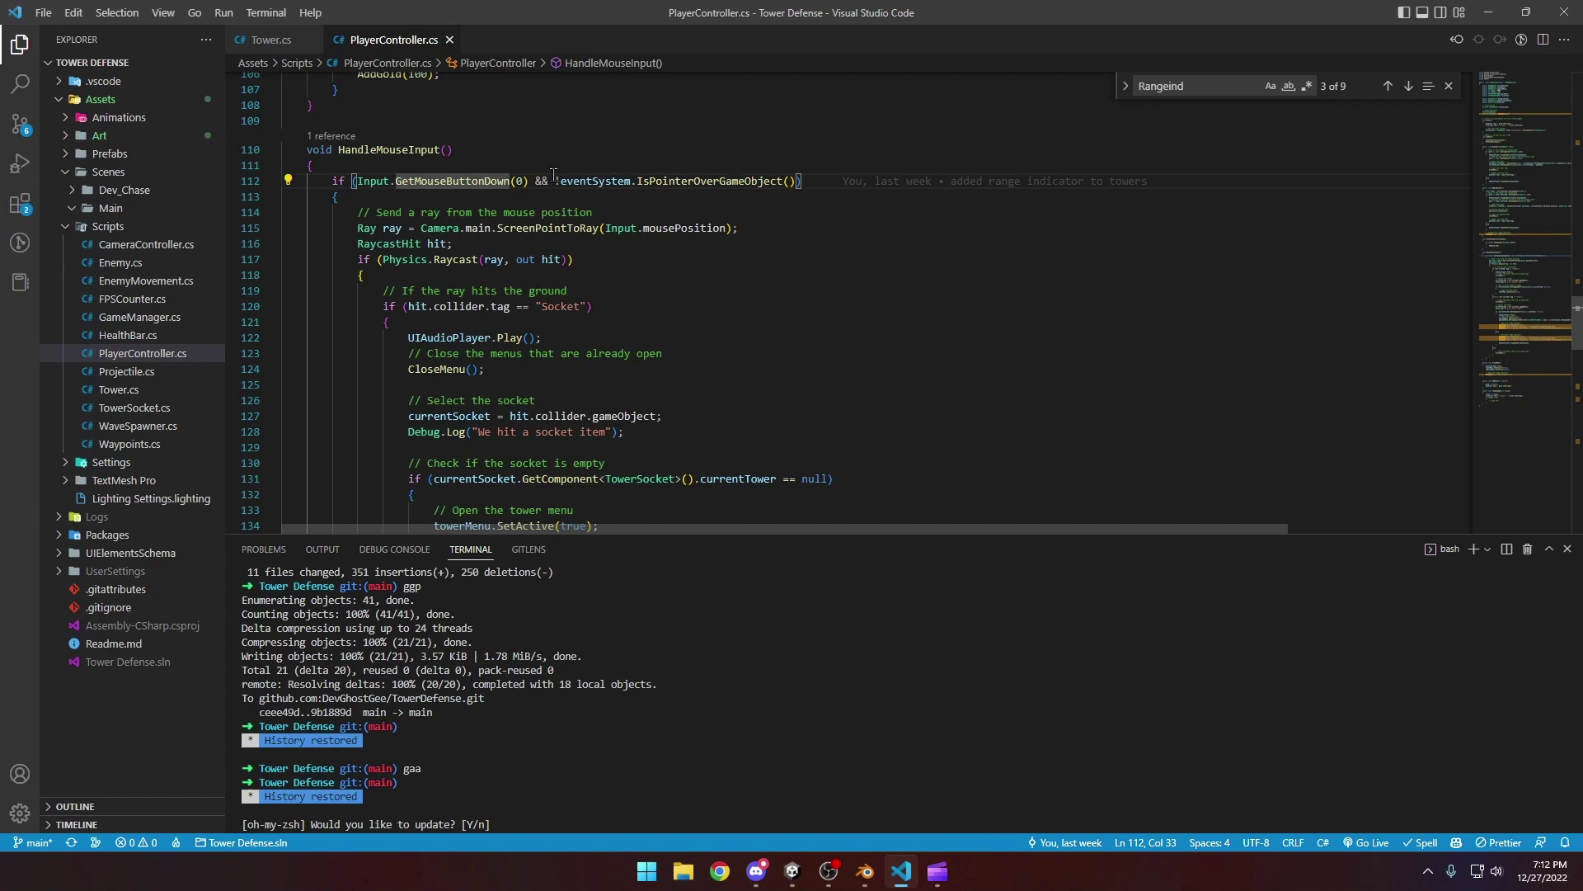
left_click_drag(555, 181, 794, 181)
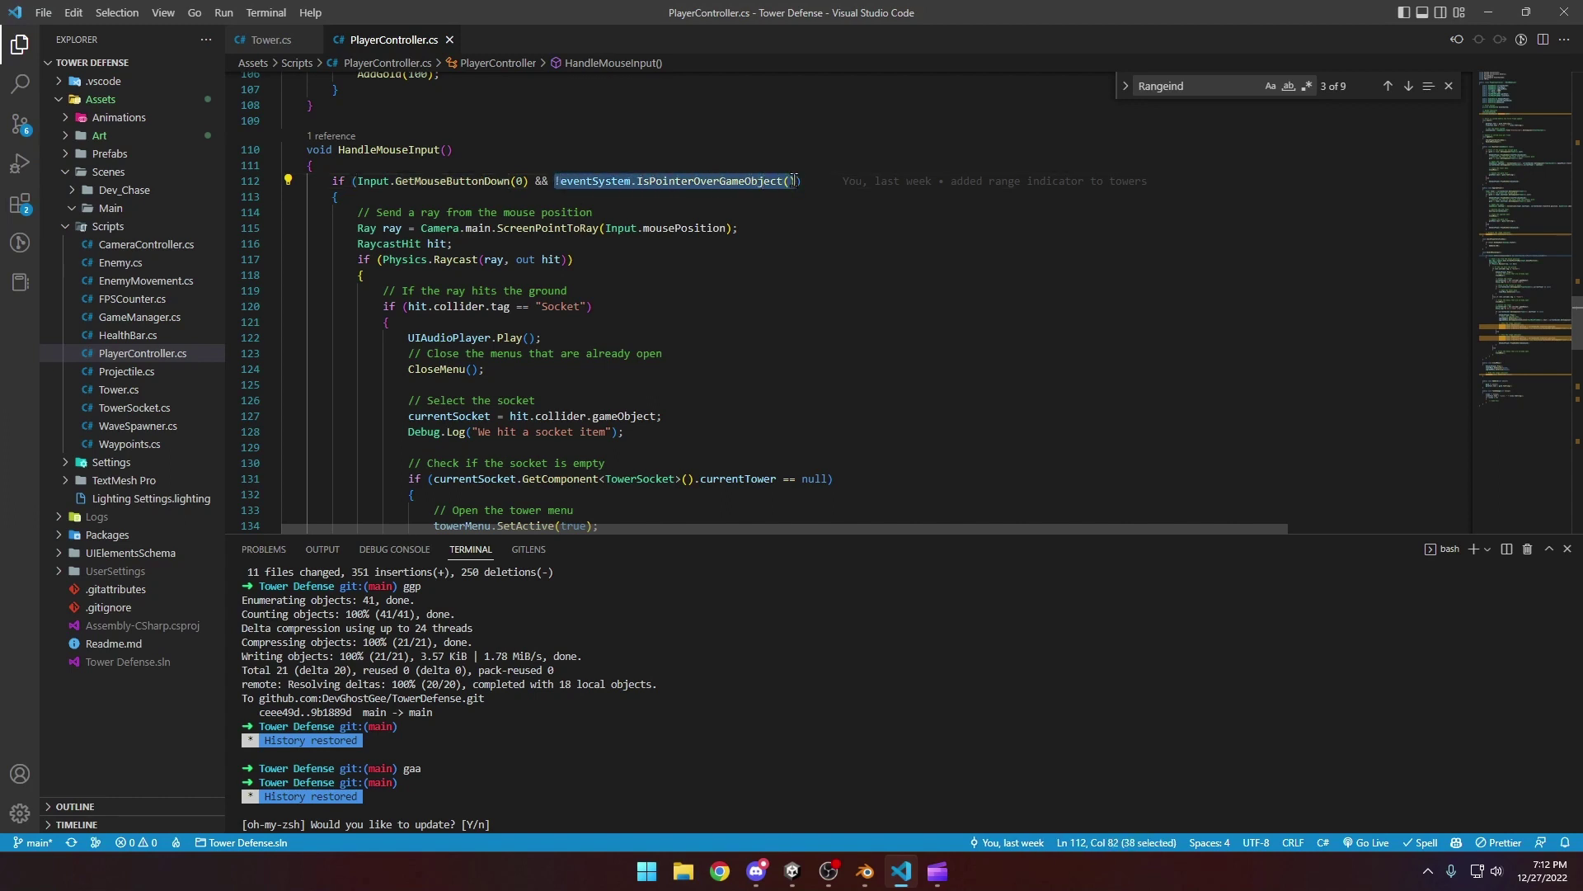
left_click_drag(357, 180, 554, 181)
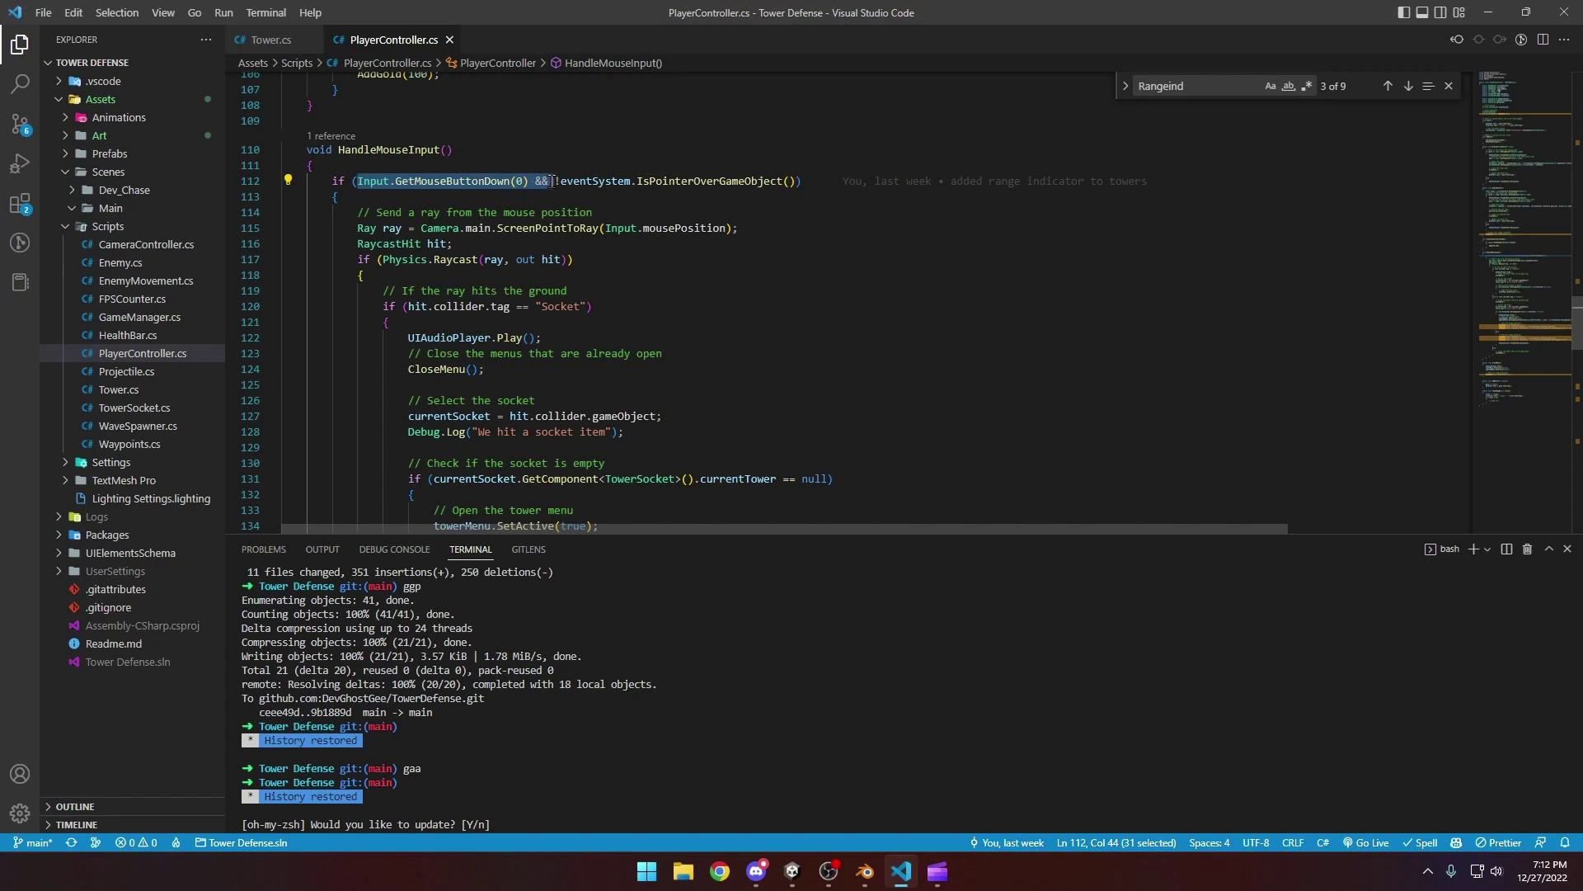
scroll(552, 181, "down", 5)
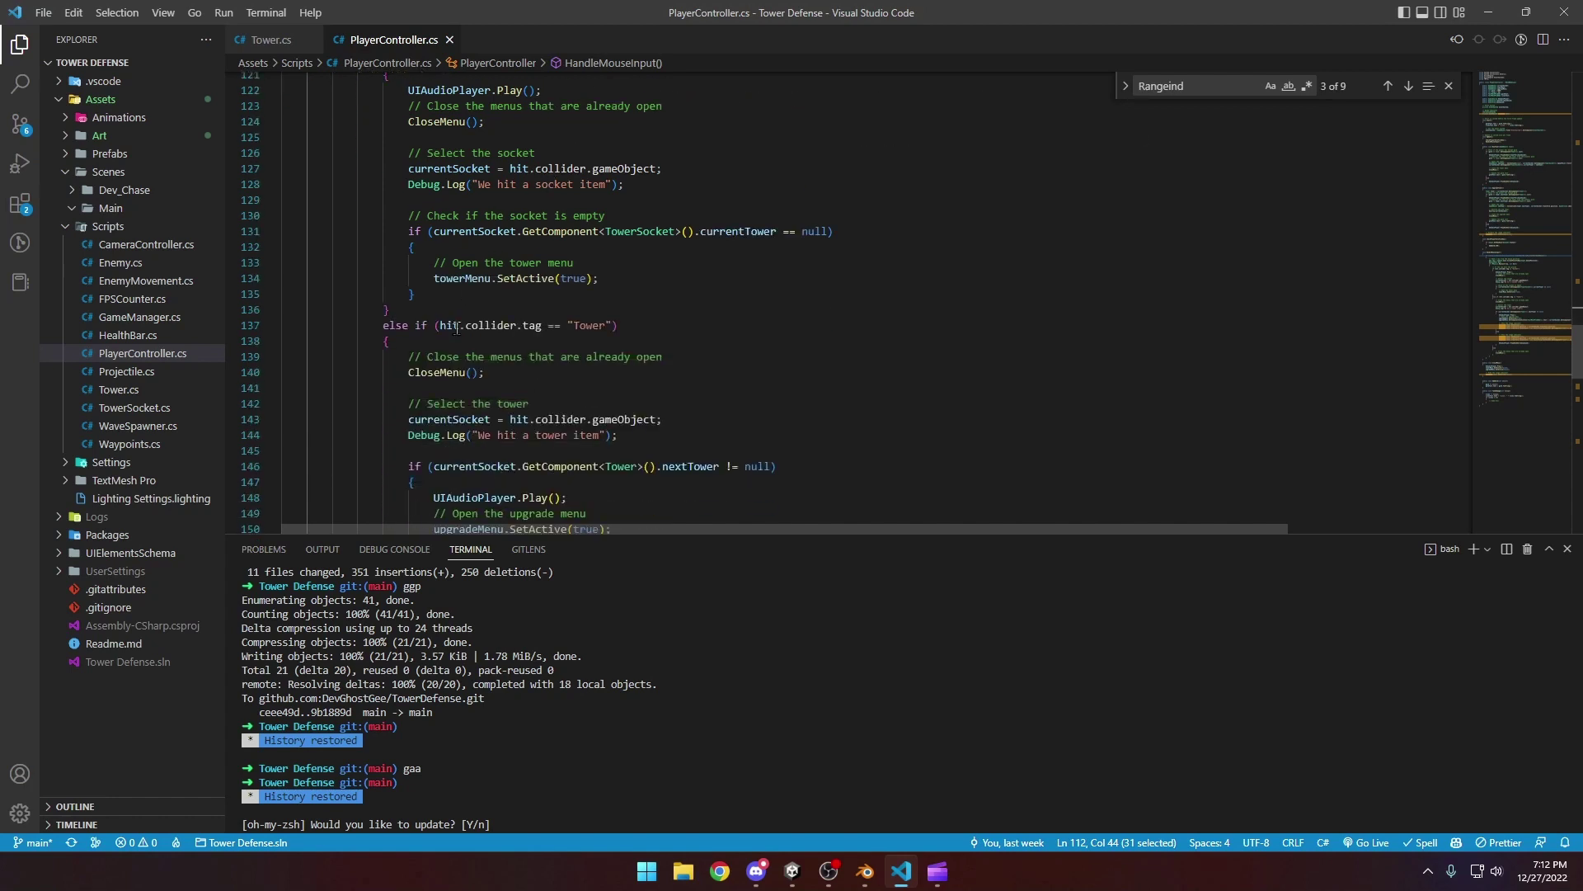
left_click_drag(458, 329, 592, 330)
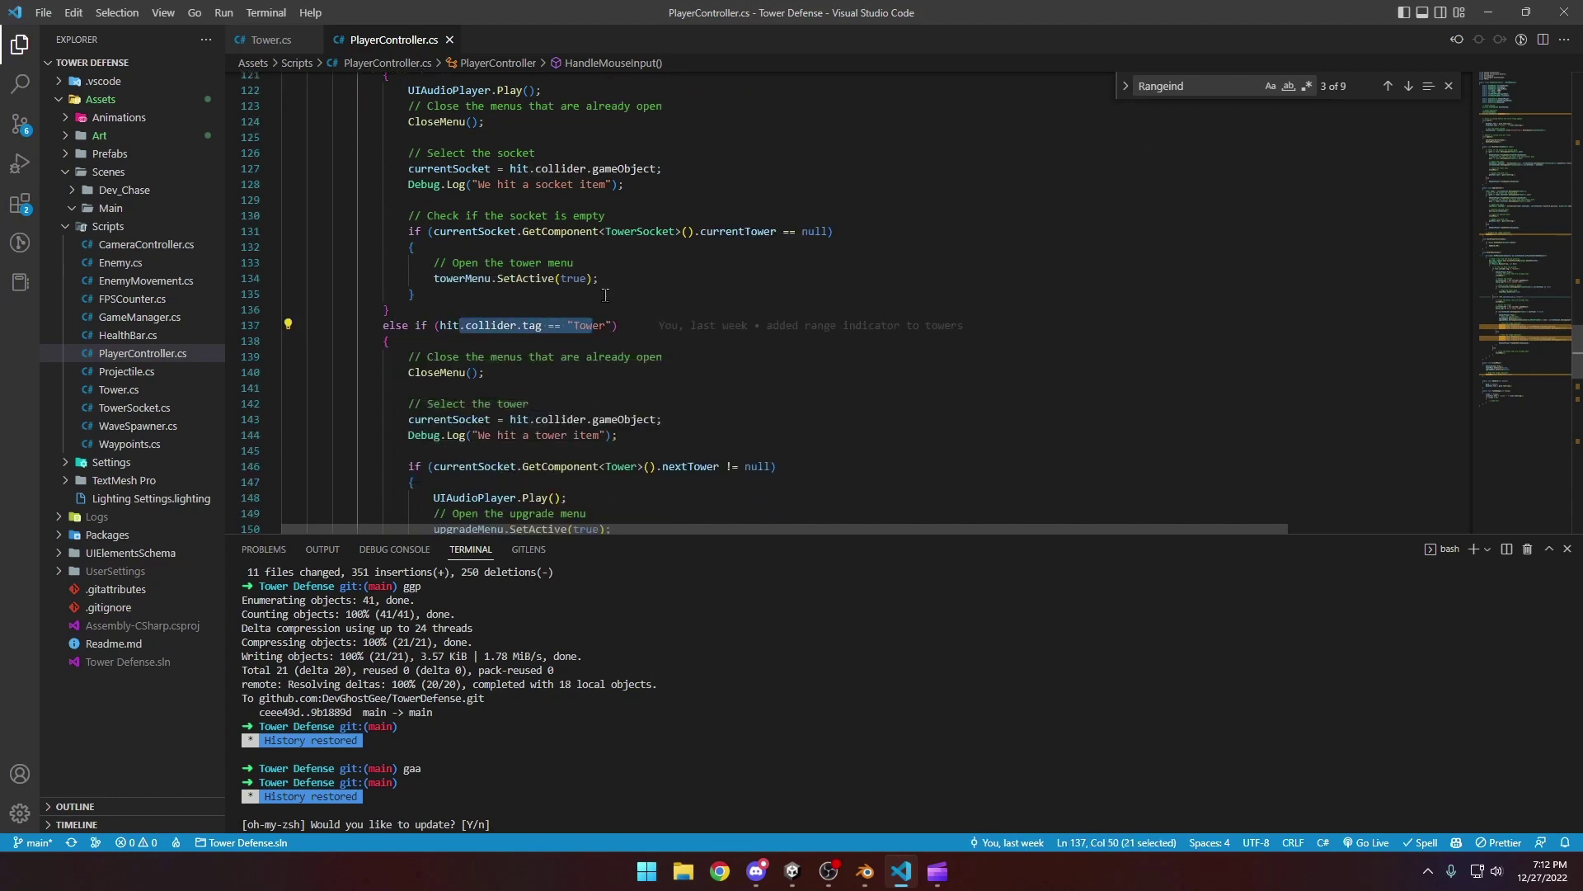
scroll(606, 294, "down", 4)
left_click(656, 417)
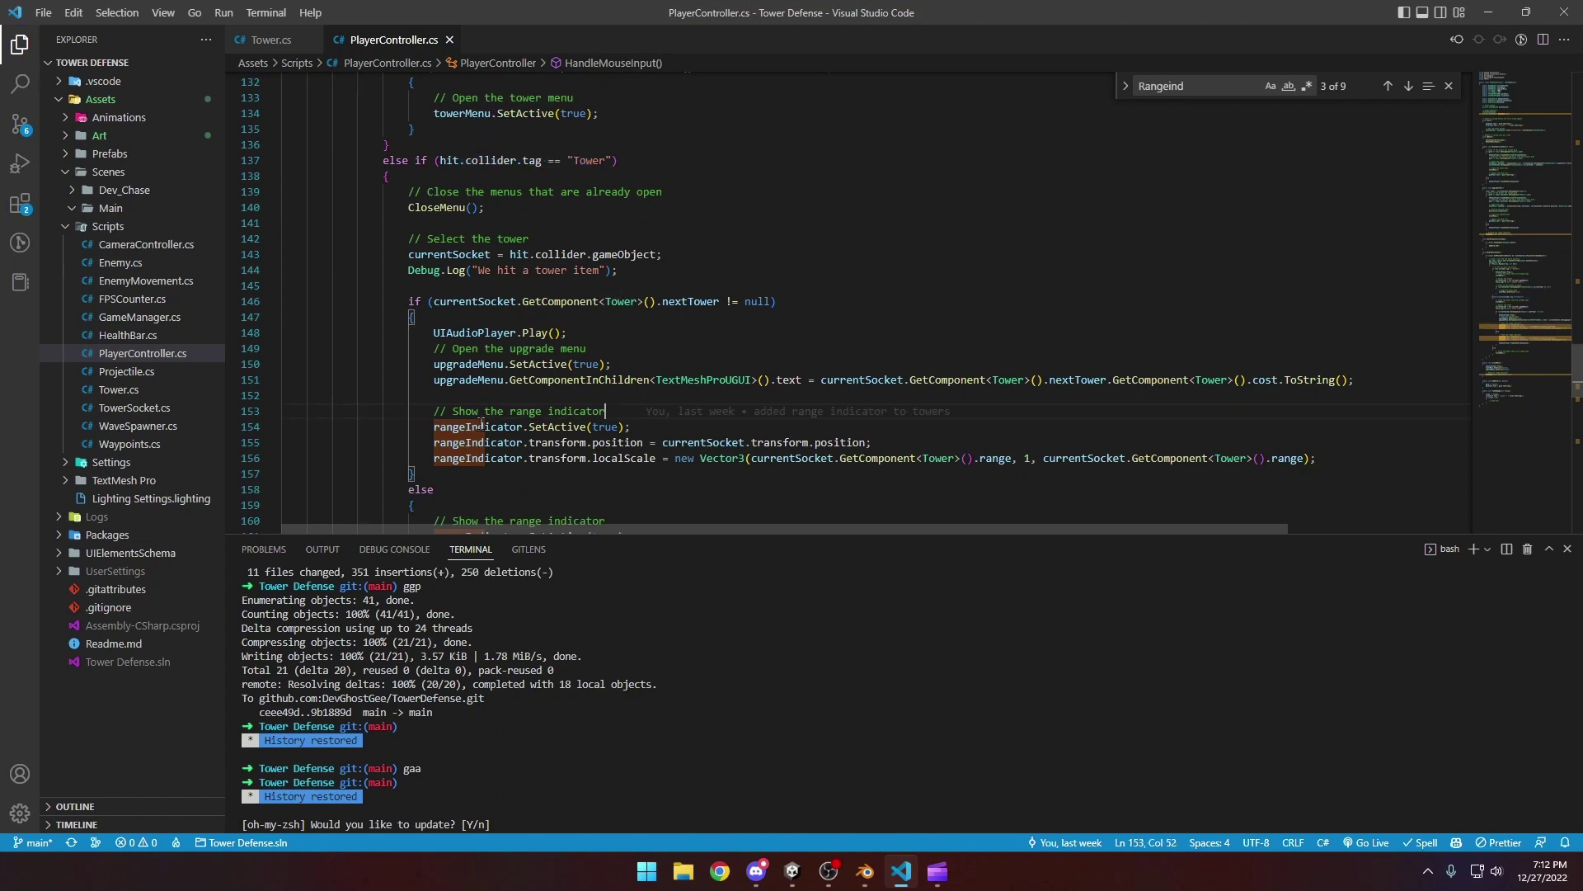
left_click_drag(453, 427, 612, 428)
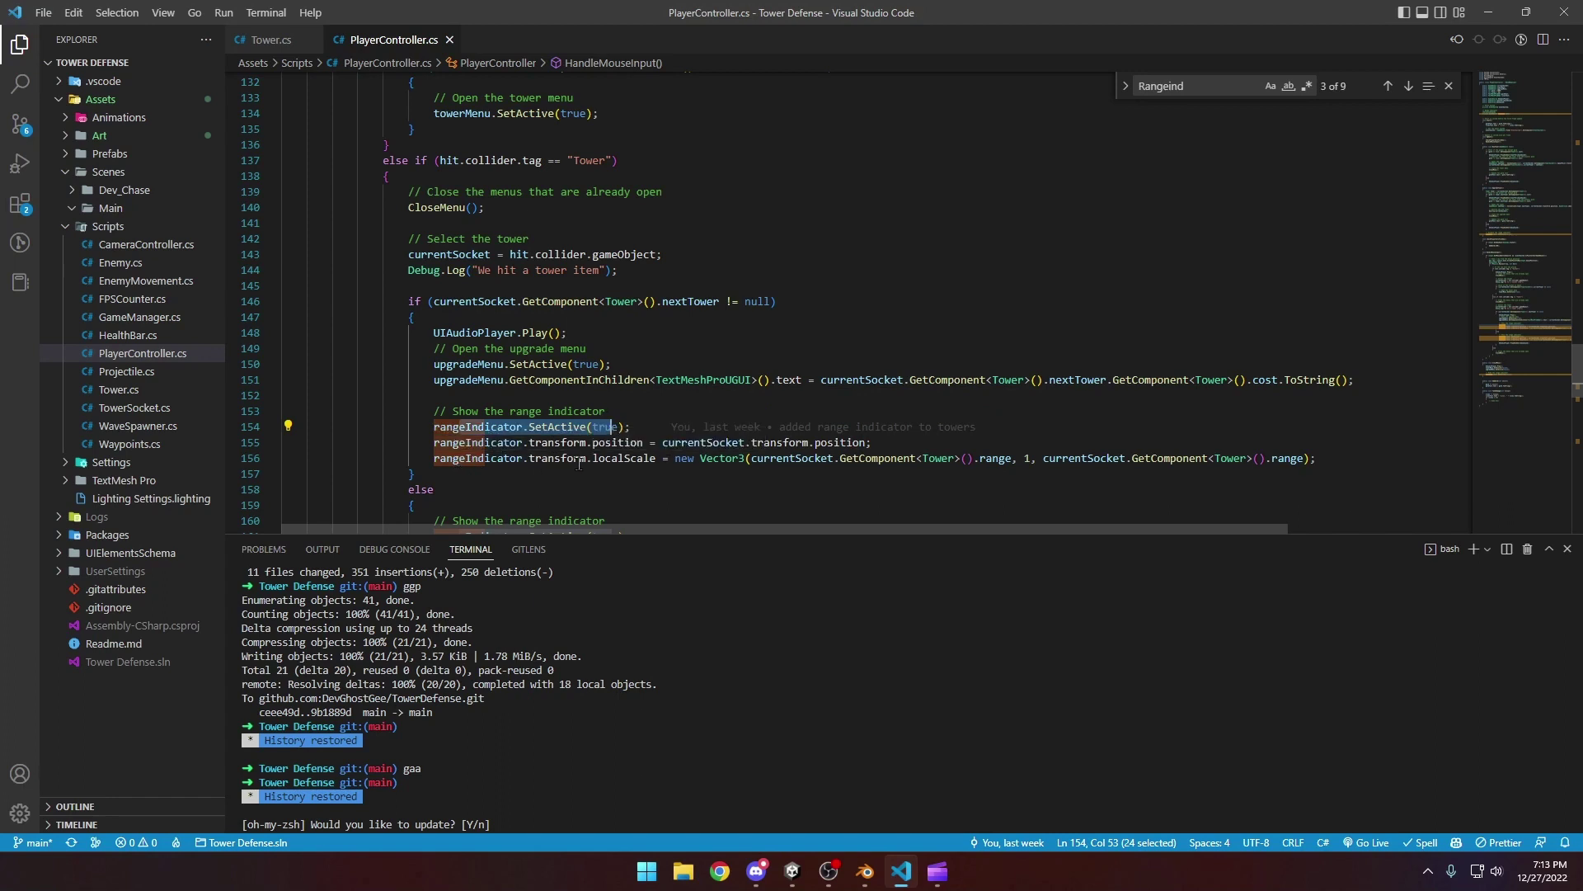
left_click_drag(961, 460, 860, 459)
left_click(980, 459)
left_click_drag(1062, 458, 1298, 458)
left_click(1127, 460)
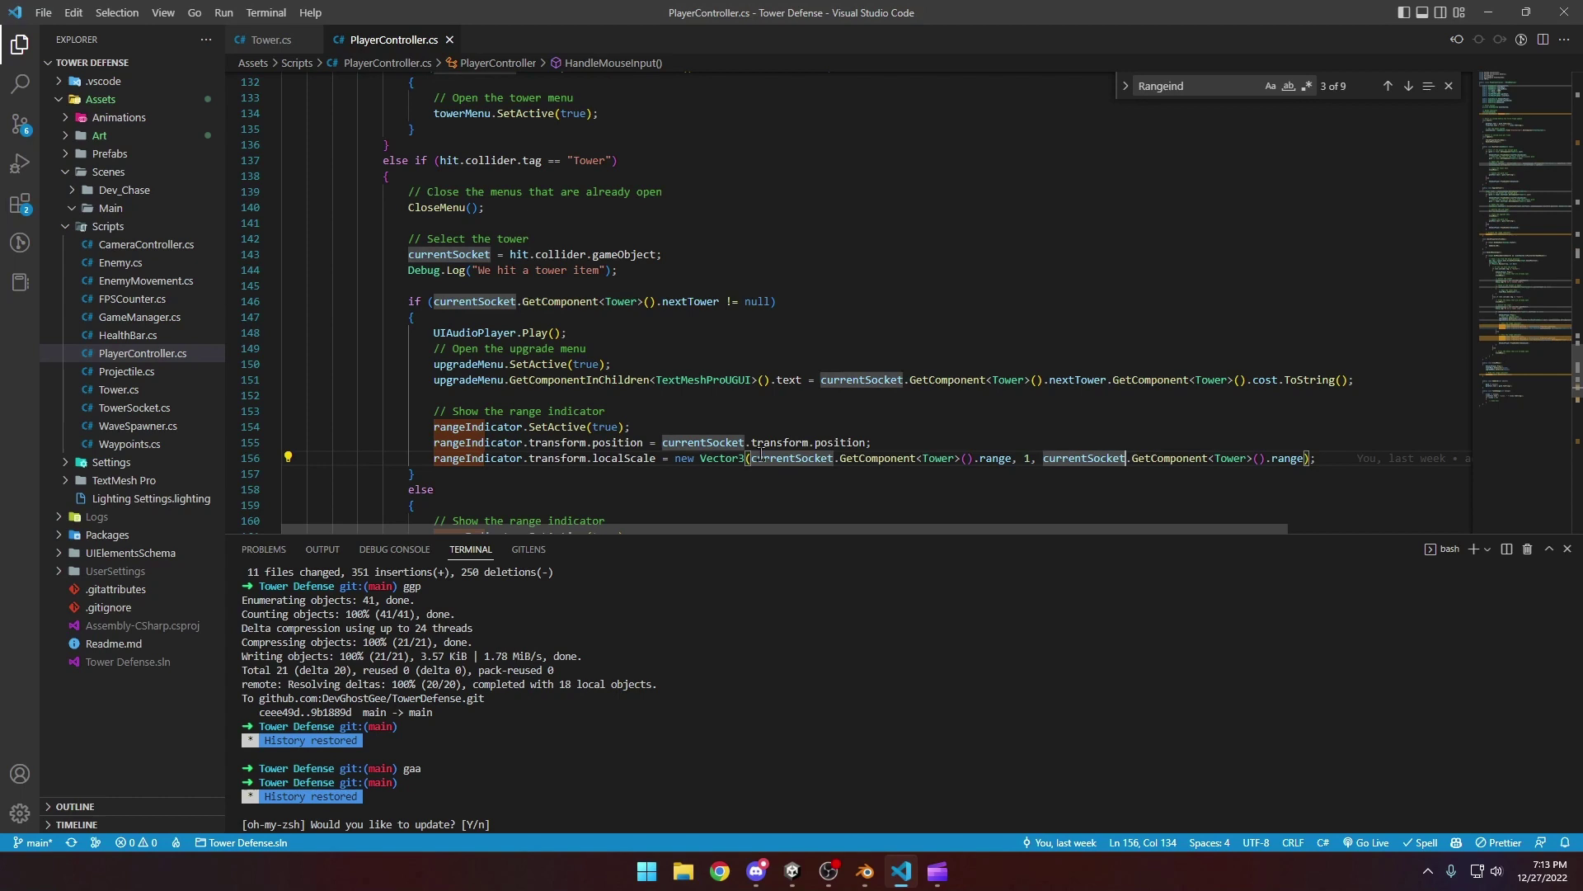
left_click_drag(1012, 459, 1043, 459)
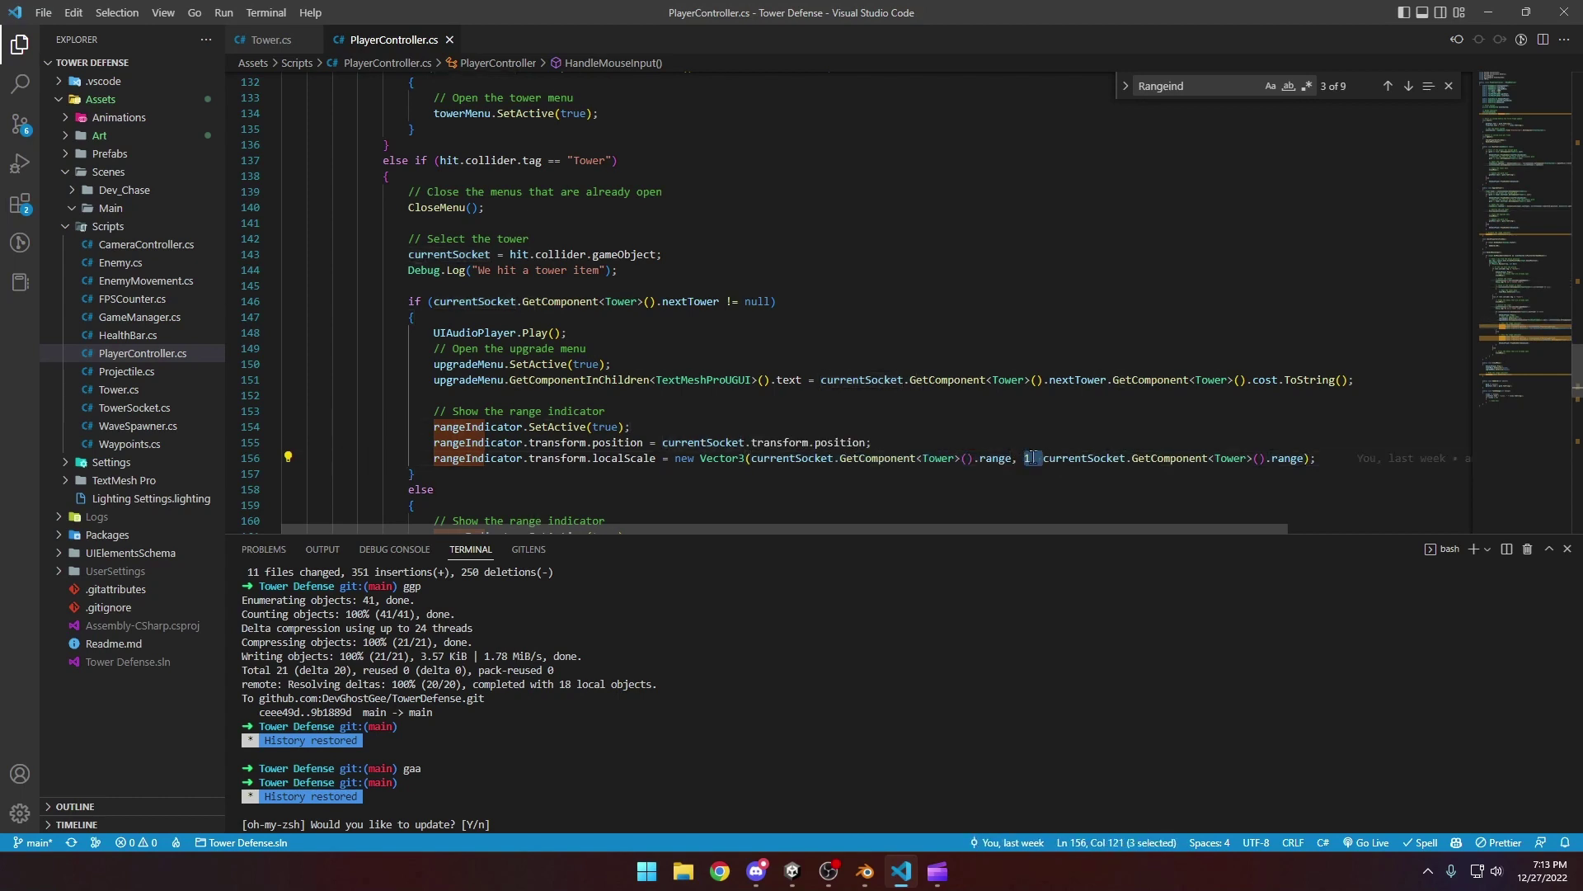
left_click(1031, 459)
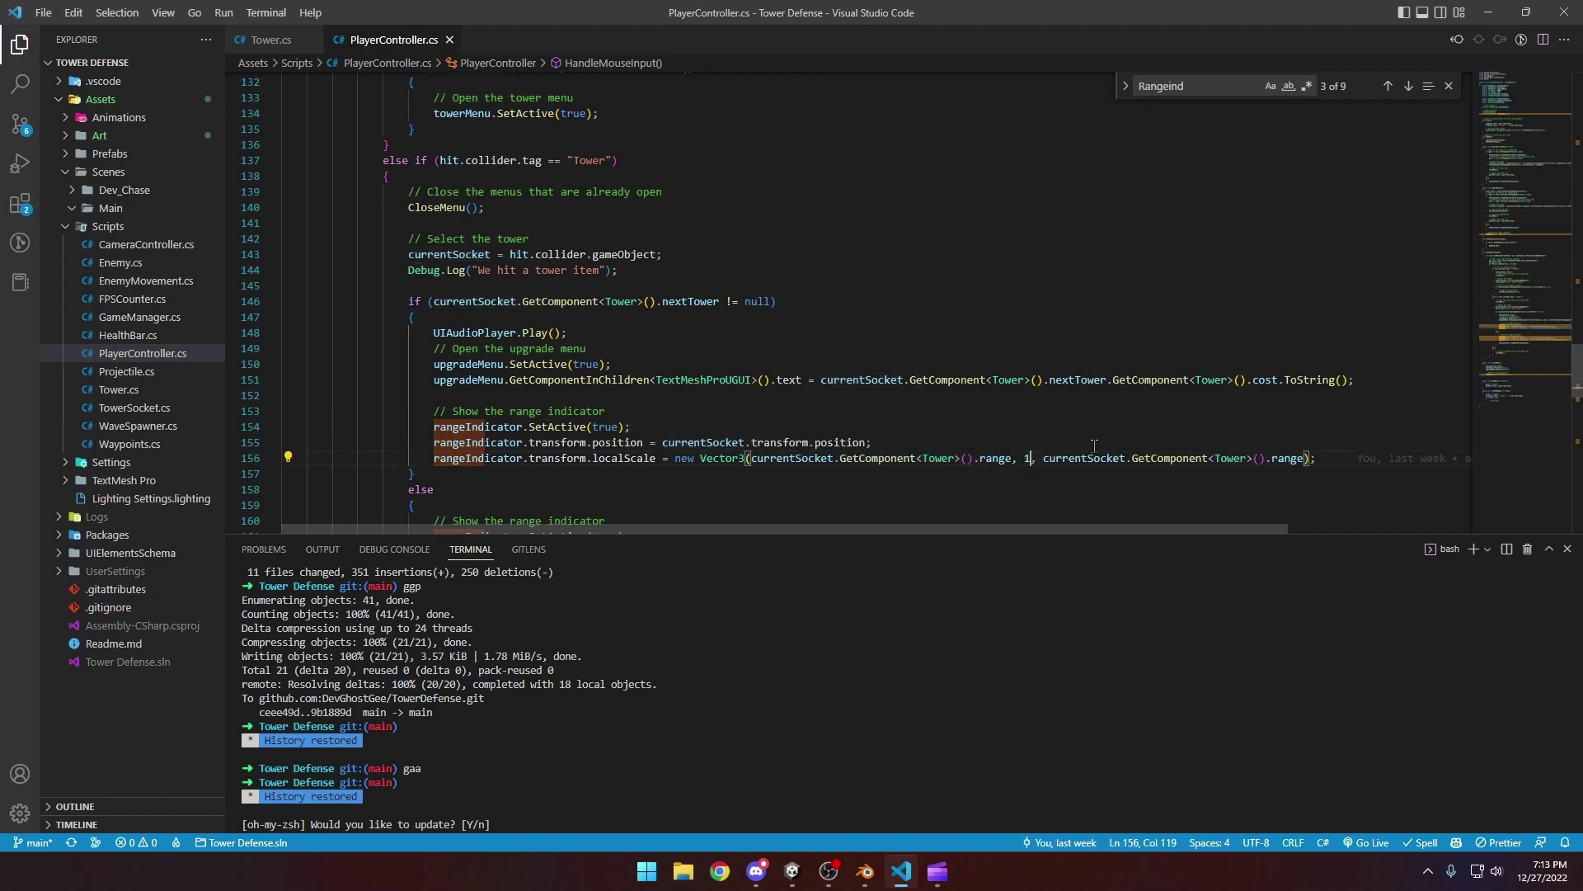
left_click(865, 872)
left_click(900, 871)
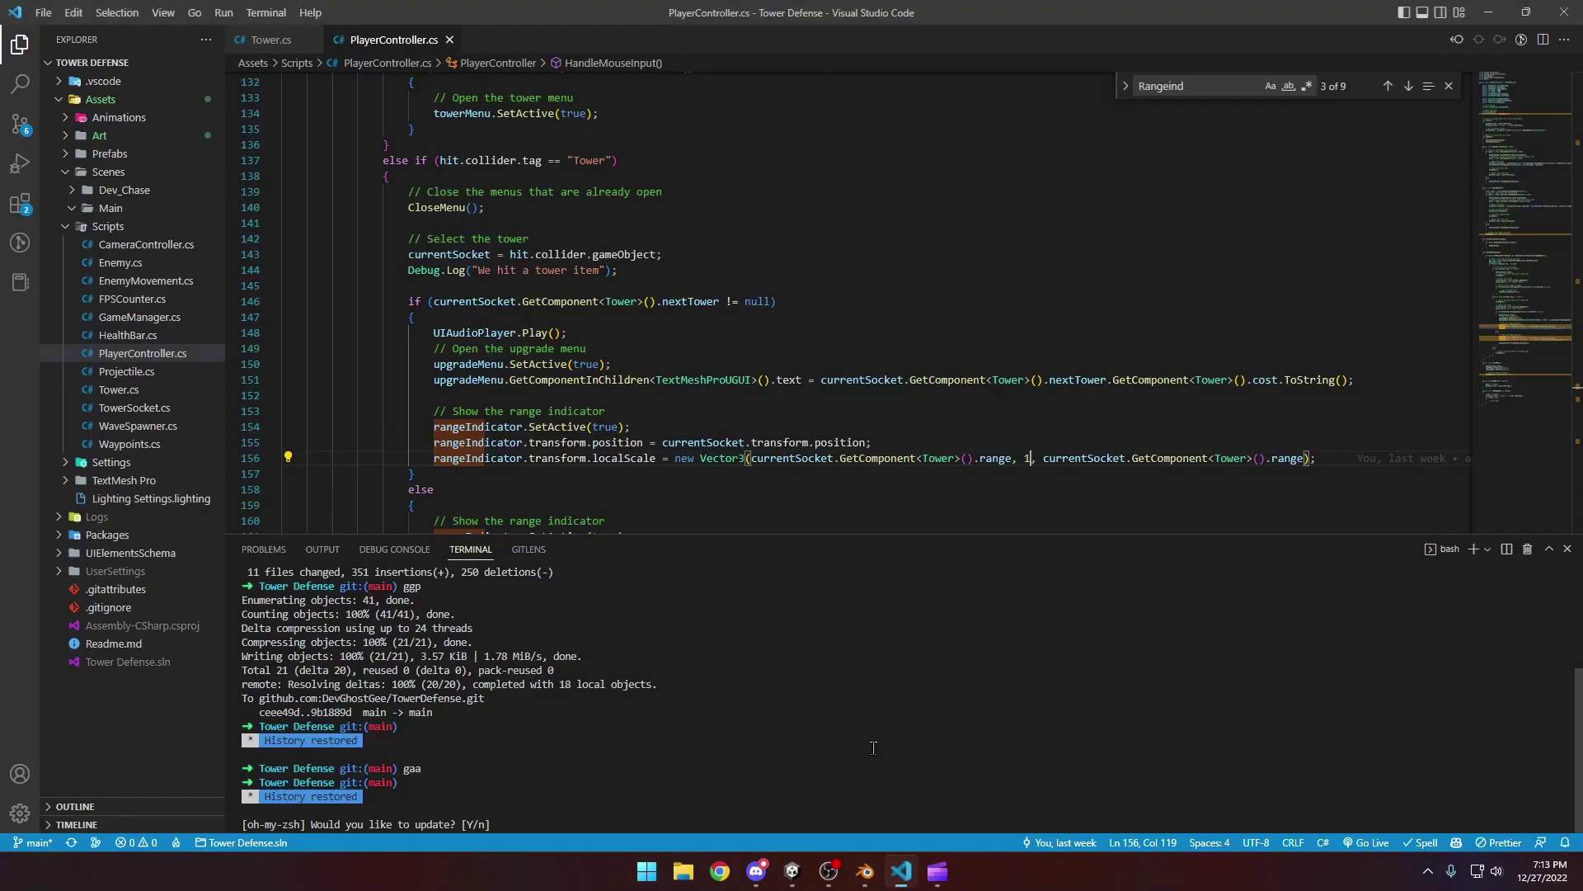
left_click_drag(1037, 459, 1026, 459)
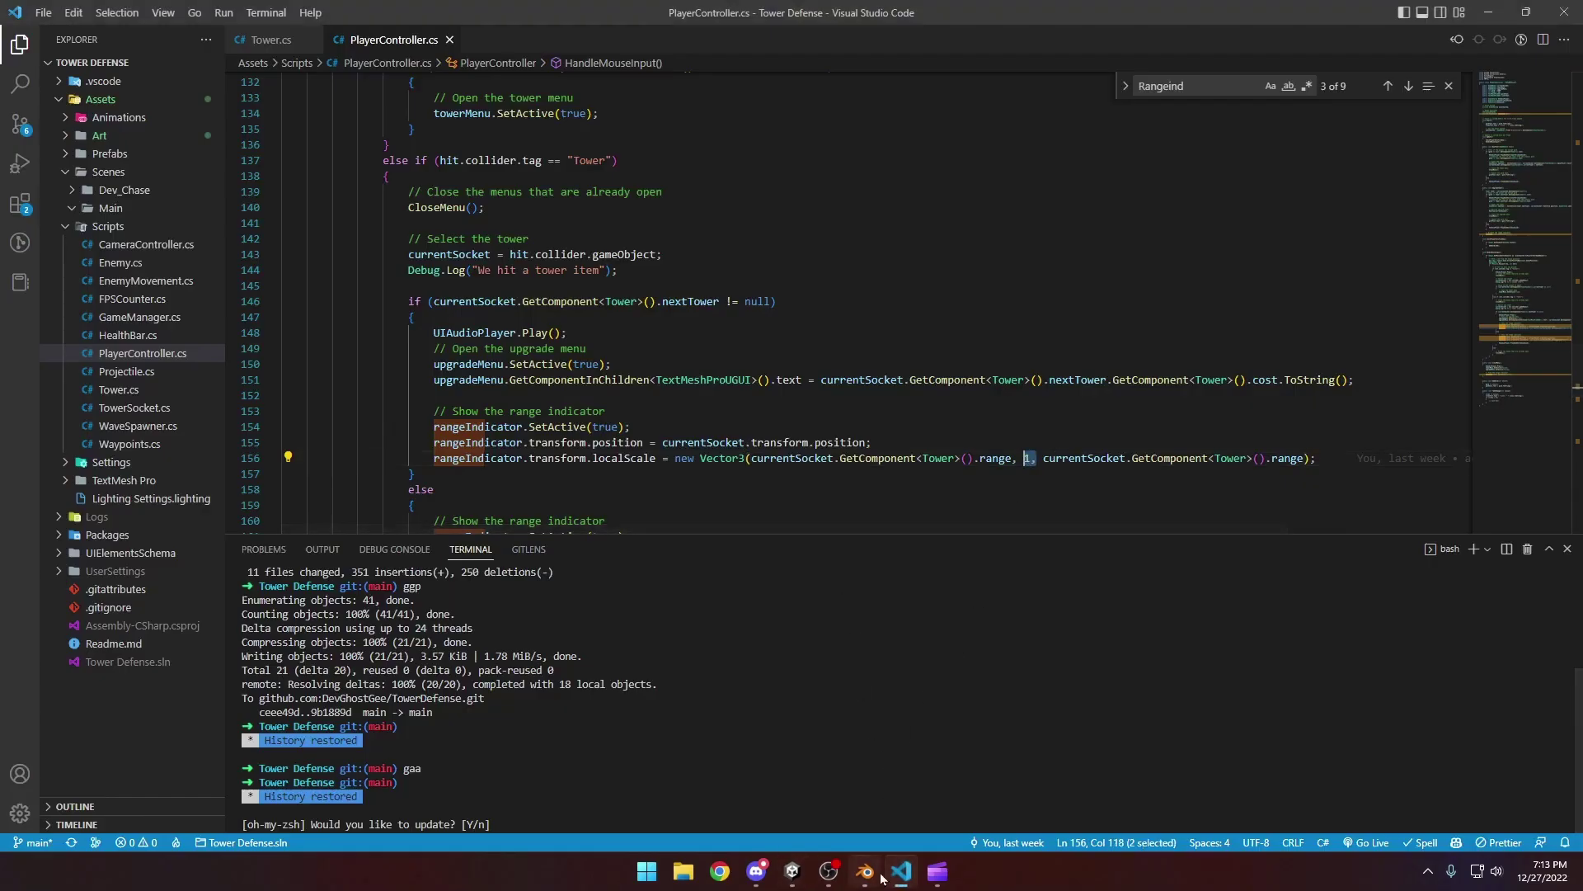
Back in Unity, raise RangeIndicator (1)'s Y scale to 10 and inspect the thicker ring
left_click(804, 870)
right_click_drag(628, 445, 600, 412)
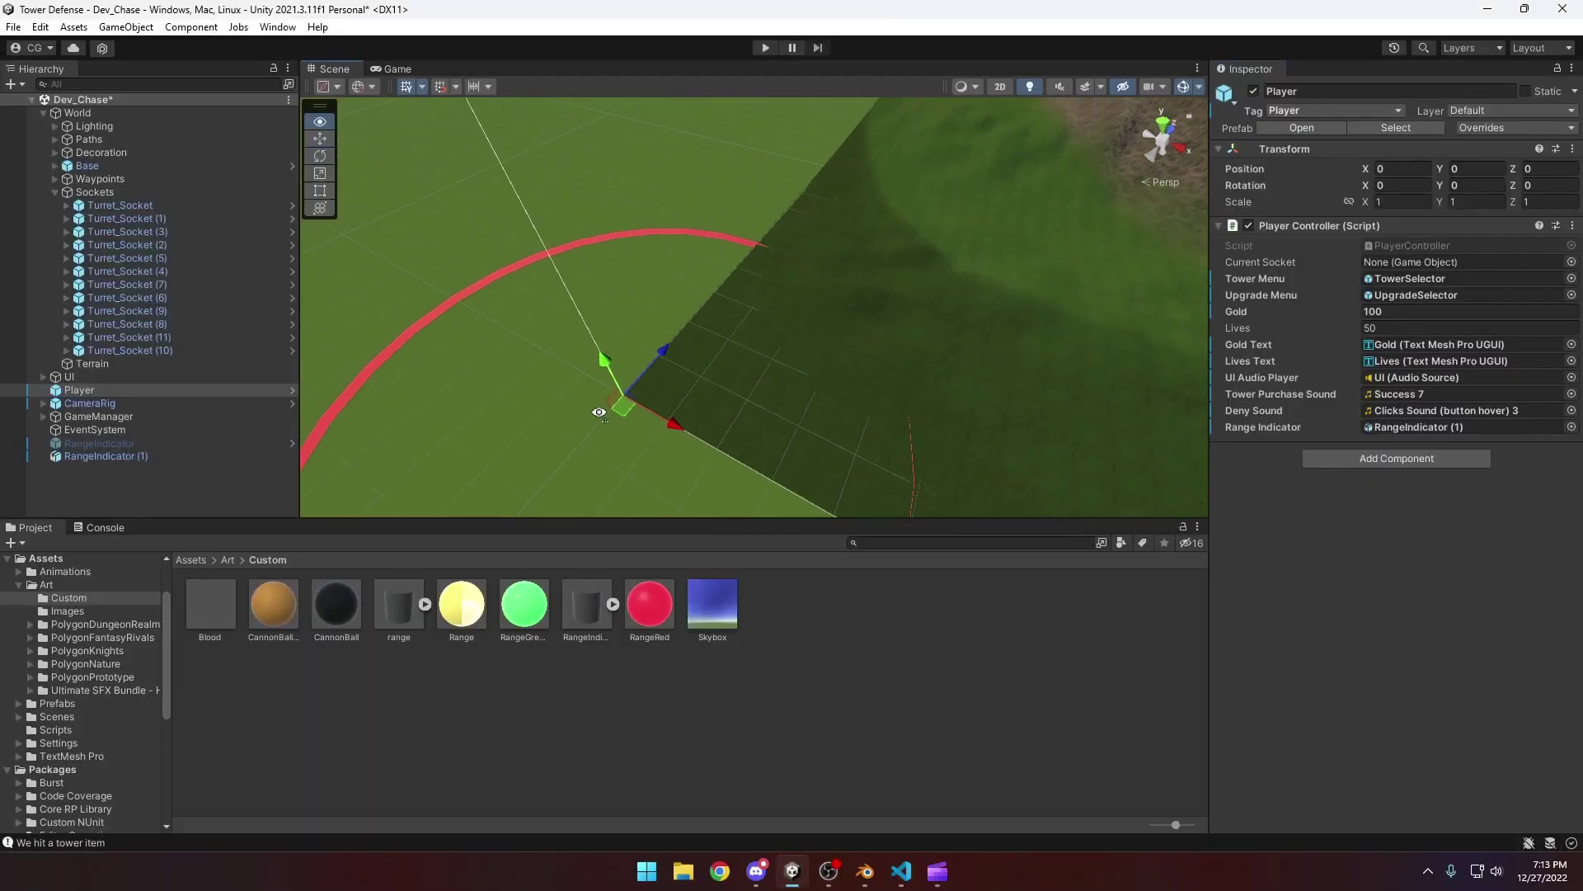
left_click(497, 274)
left_click(1468, 201)
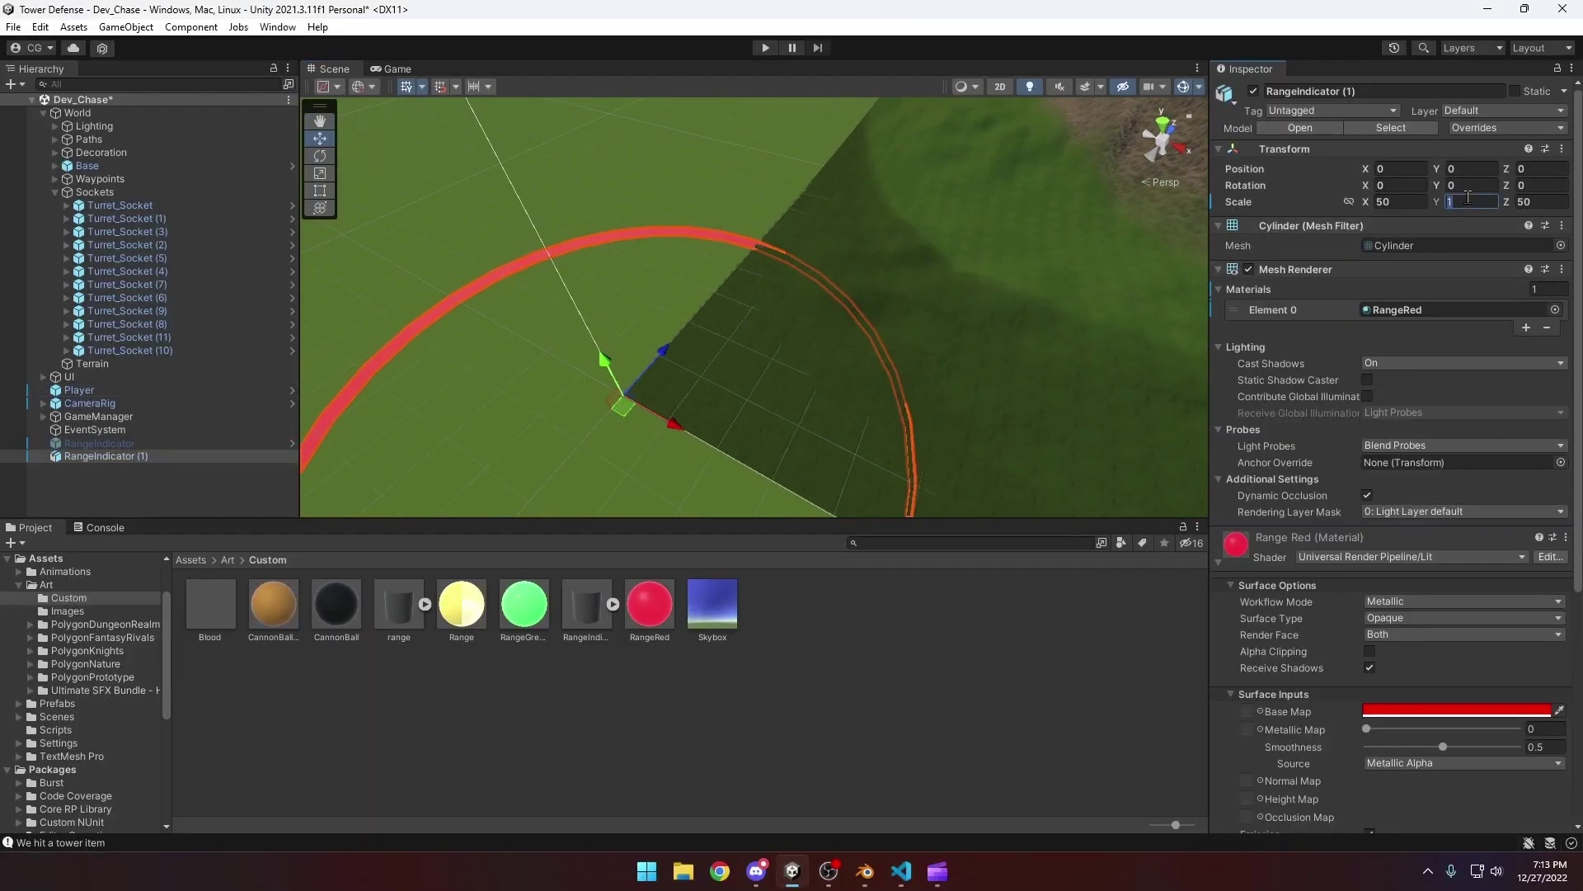
type("10")
right_click_drag(594, 388, 944, 439)
Return RangeIndicator (1)'s Y scale to 1 so the ring lies flat
right_click_drag(914, 283, 693, 373)
left_click(1463, 201)
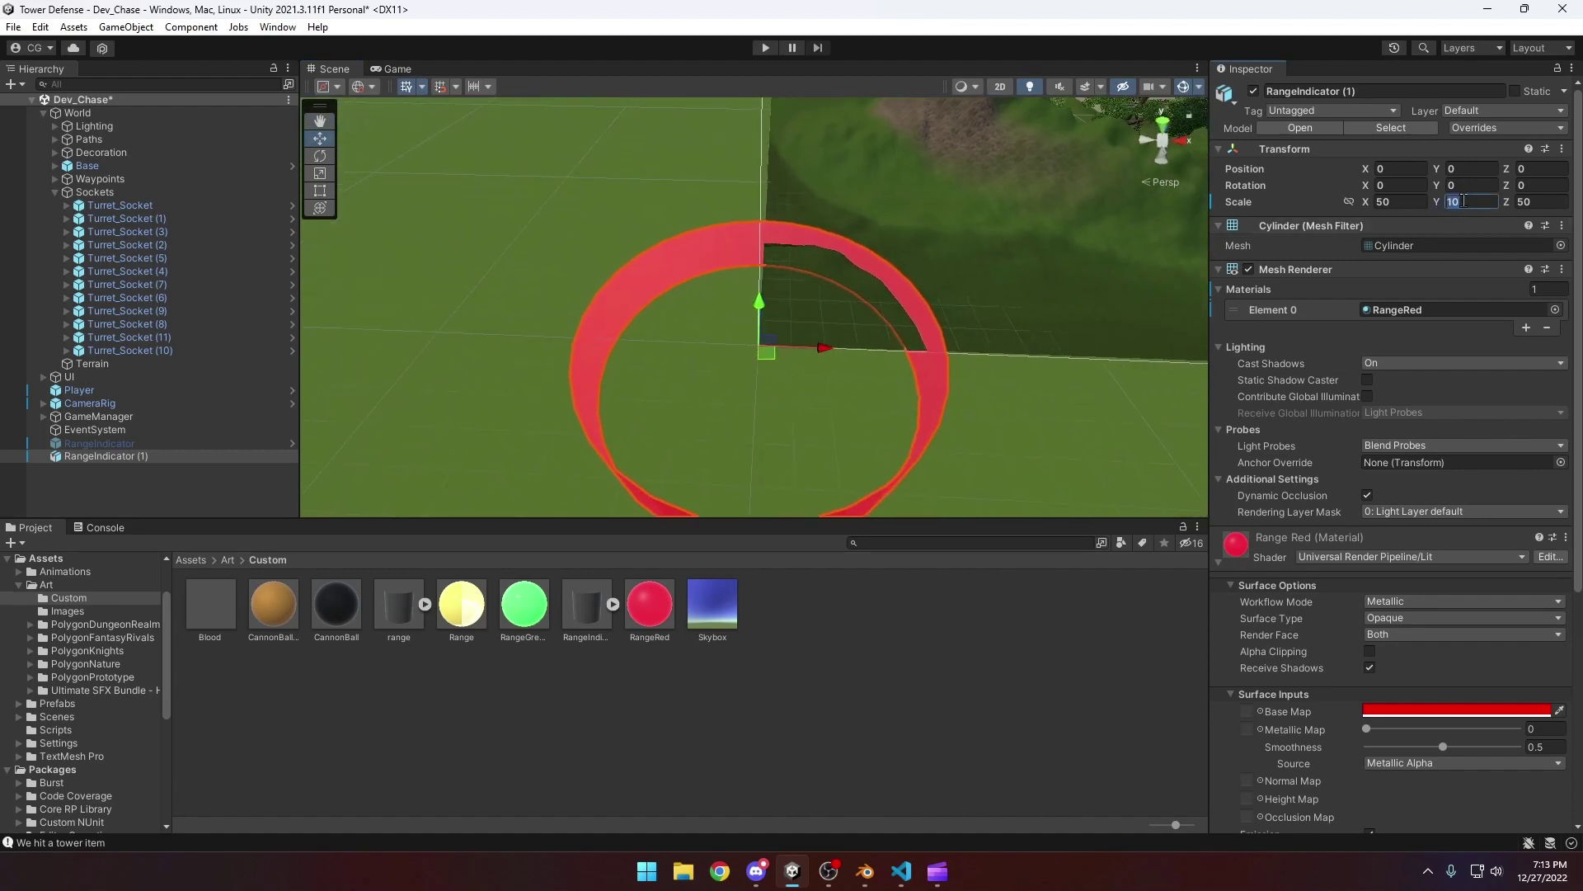
type("1")
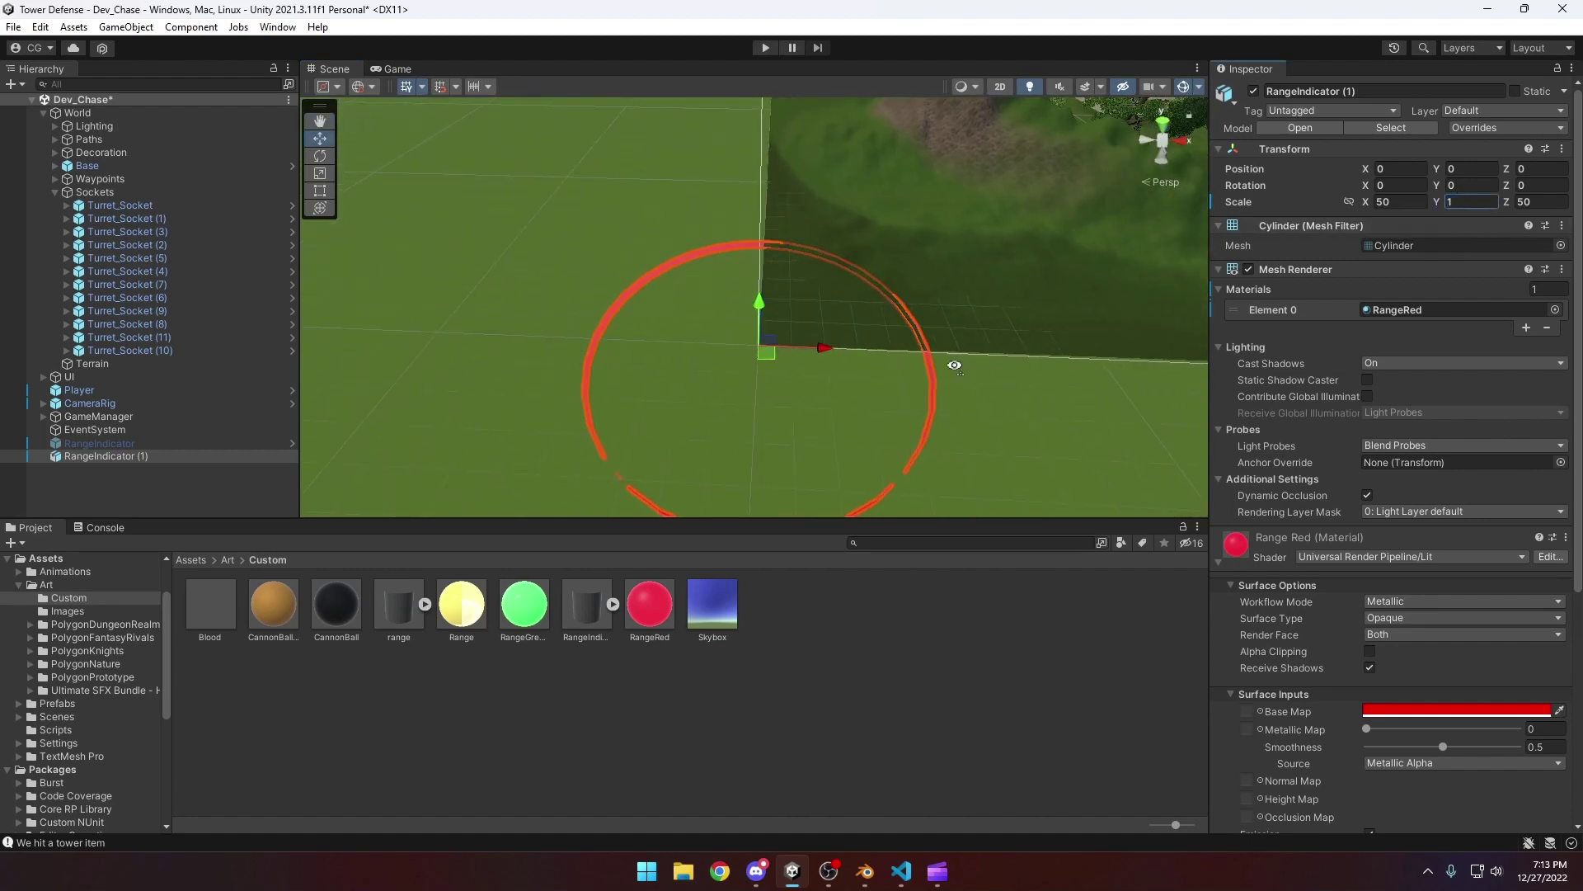
right_click_drag(954, 365, 503, 407)
Save the Dev_Chase scene, deactivate RangeIndicator (1) so it starts hidden, and enter Play mode
key("ctrl+s")
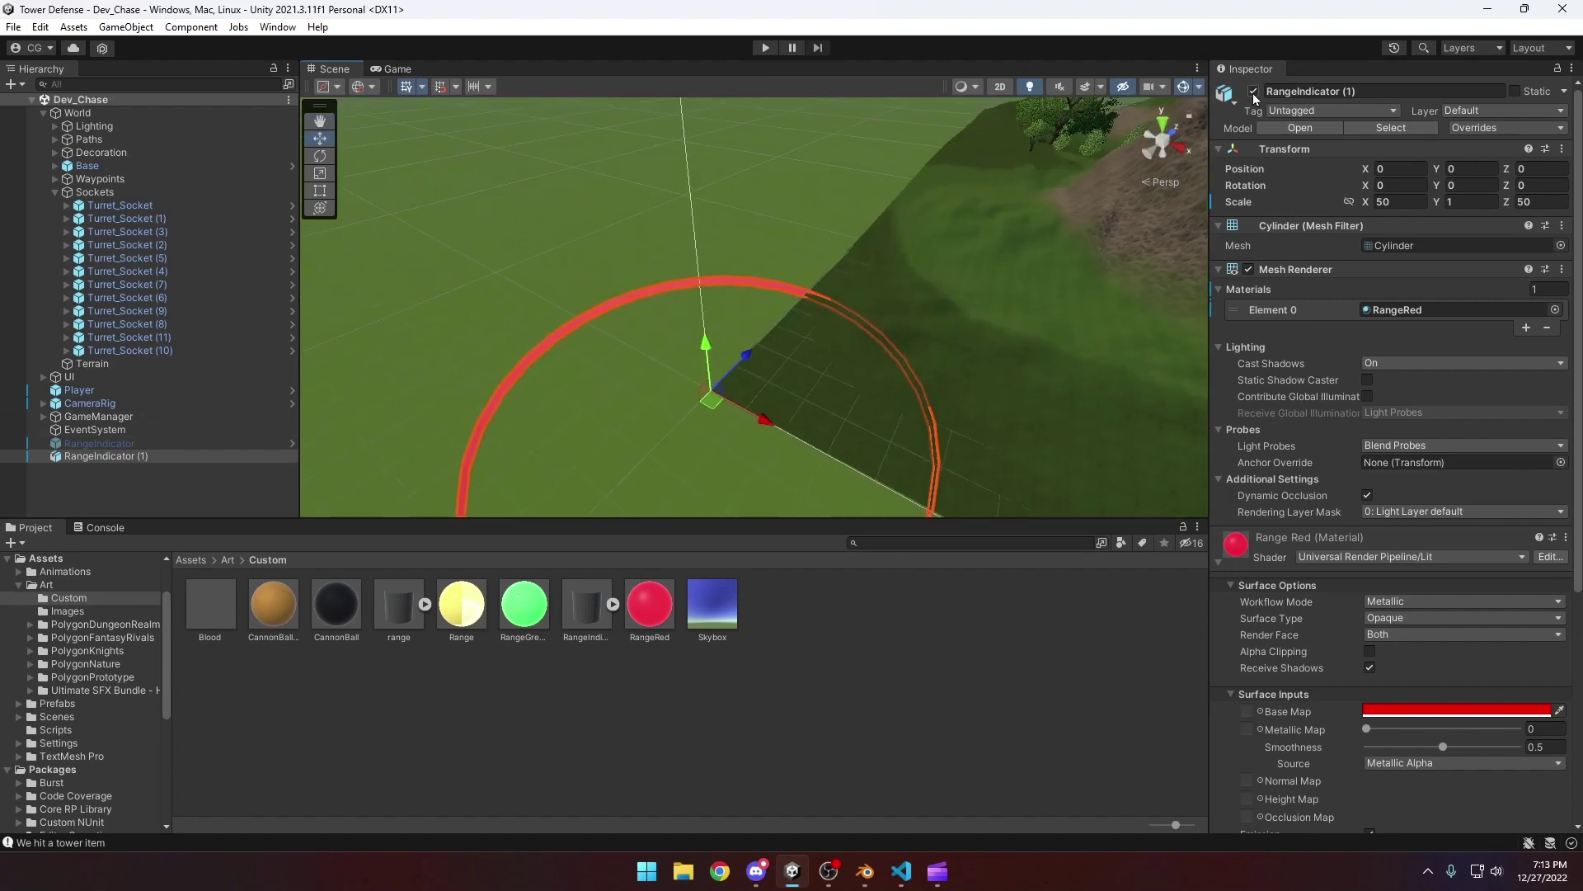
left_click(1254, 92)
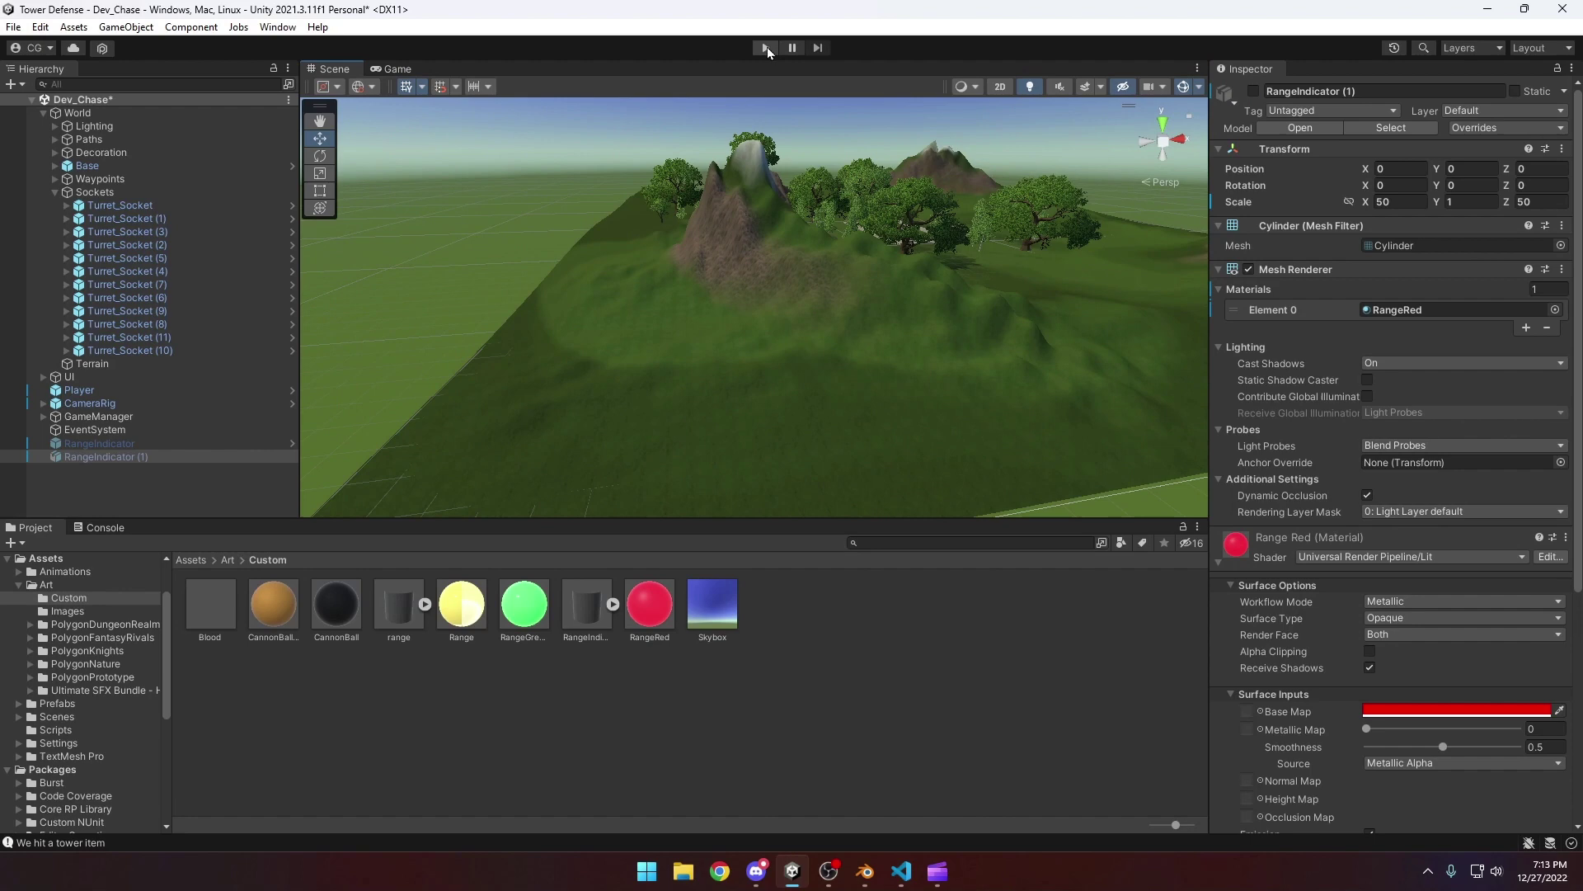
left_click(766, 47)
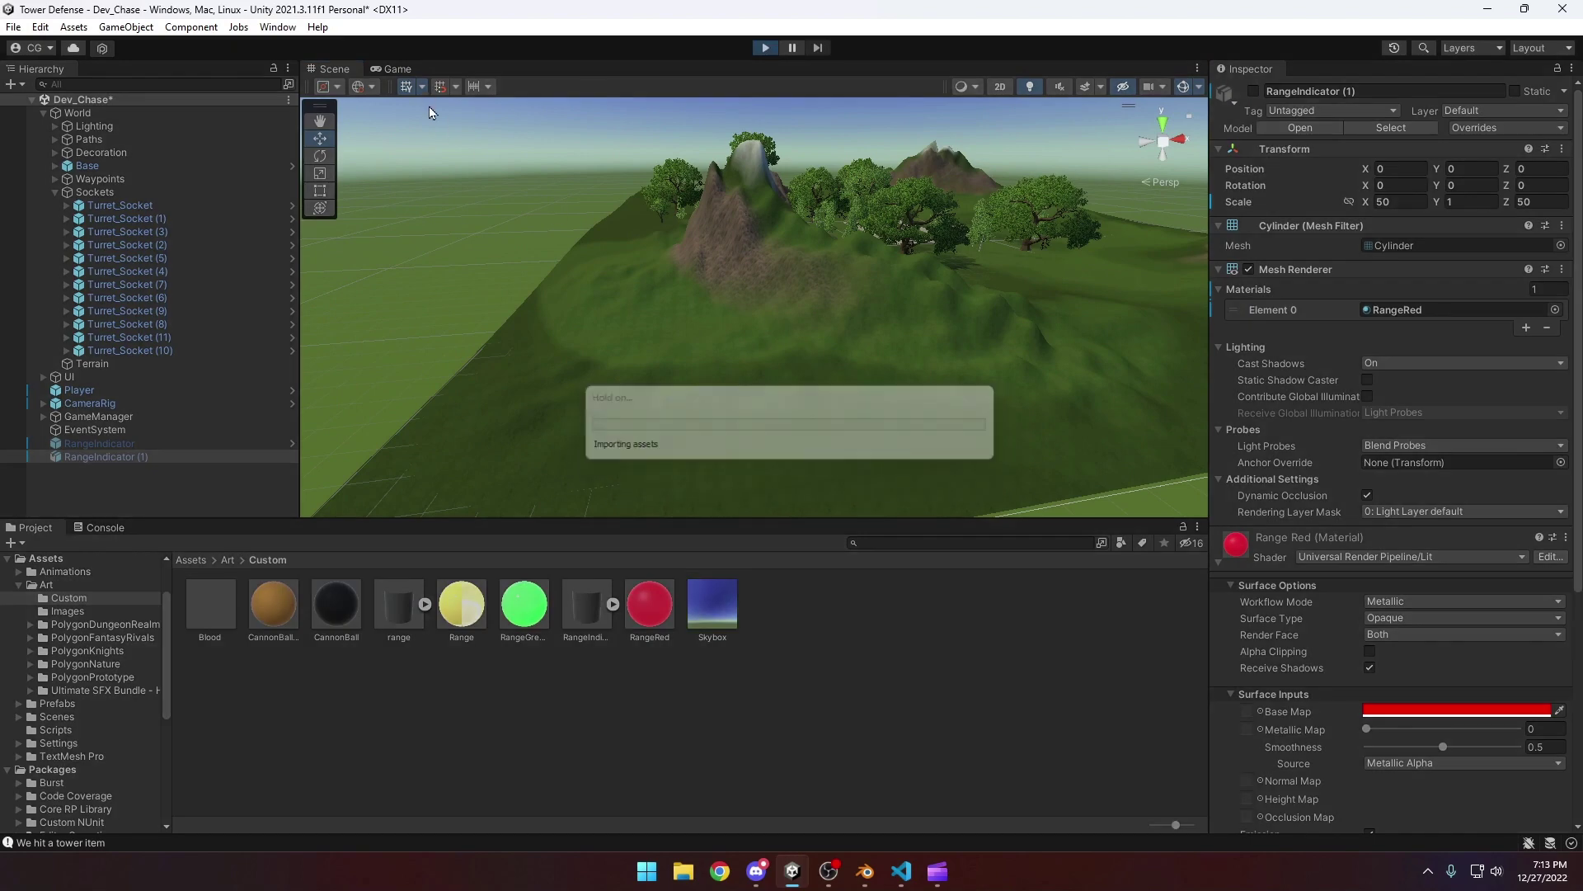
Build an arrow tower on an empty socket and select it to show its red range ring
scroll(685, 265, "up", 5)
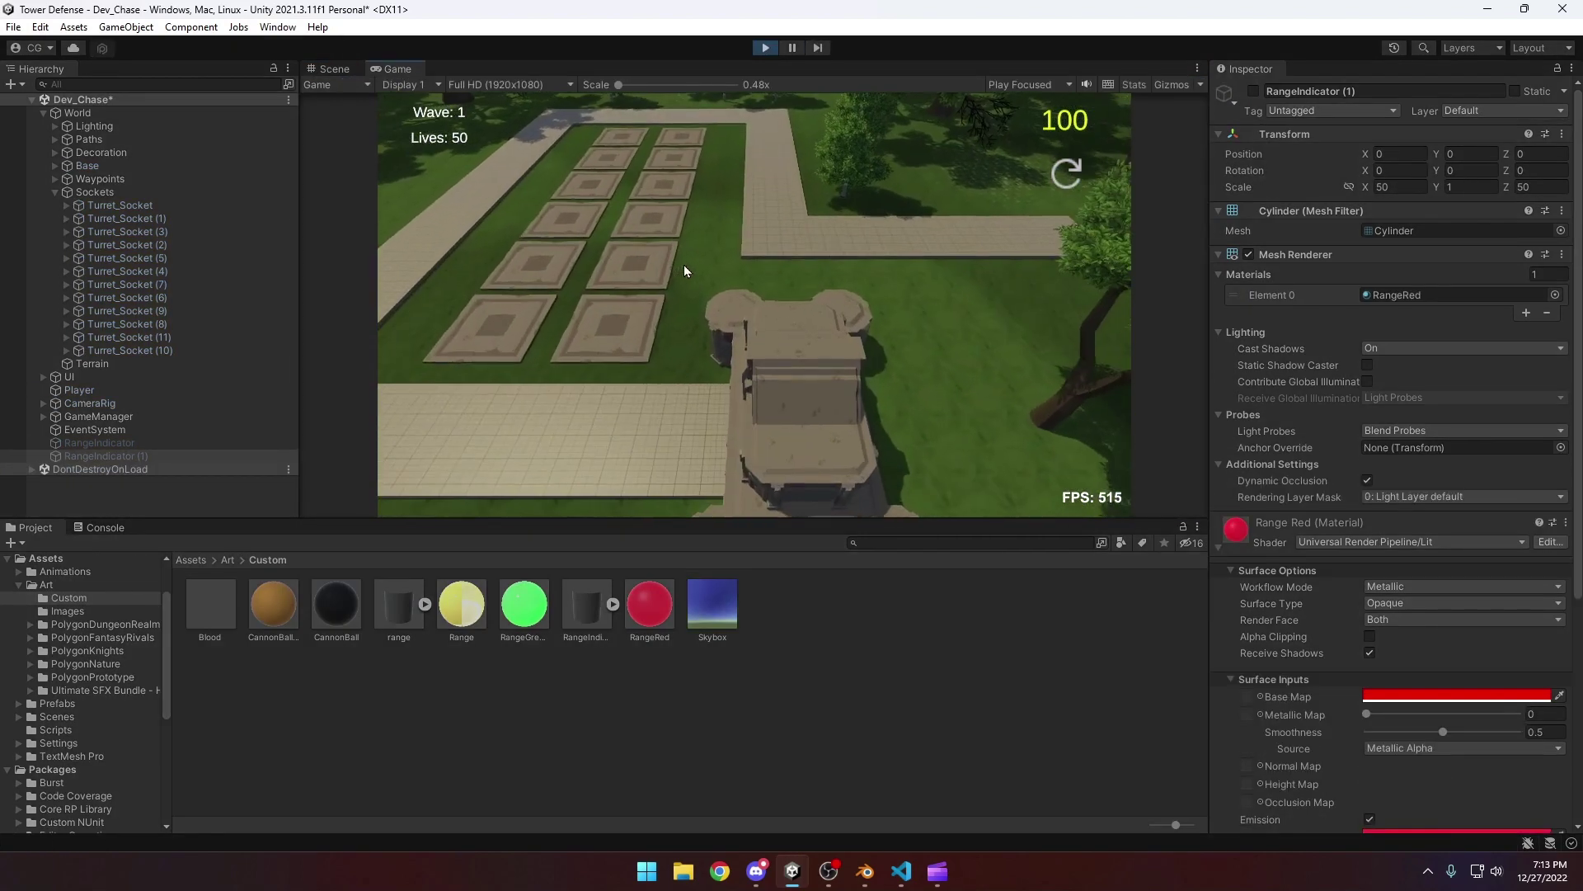
left_click(682, 333)
left_click(657, 472)
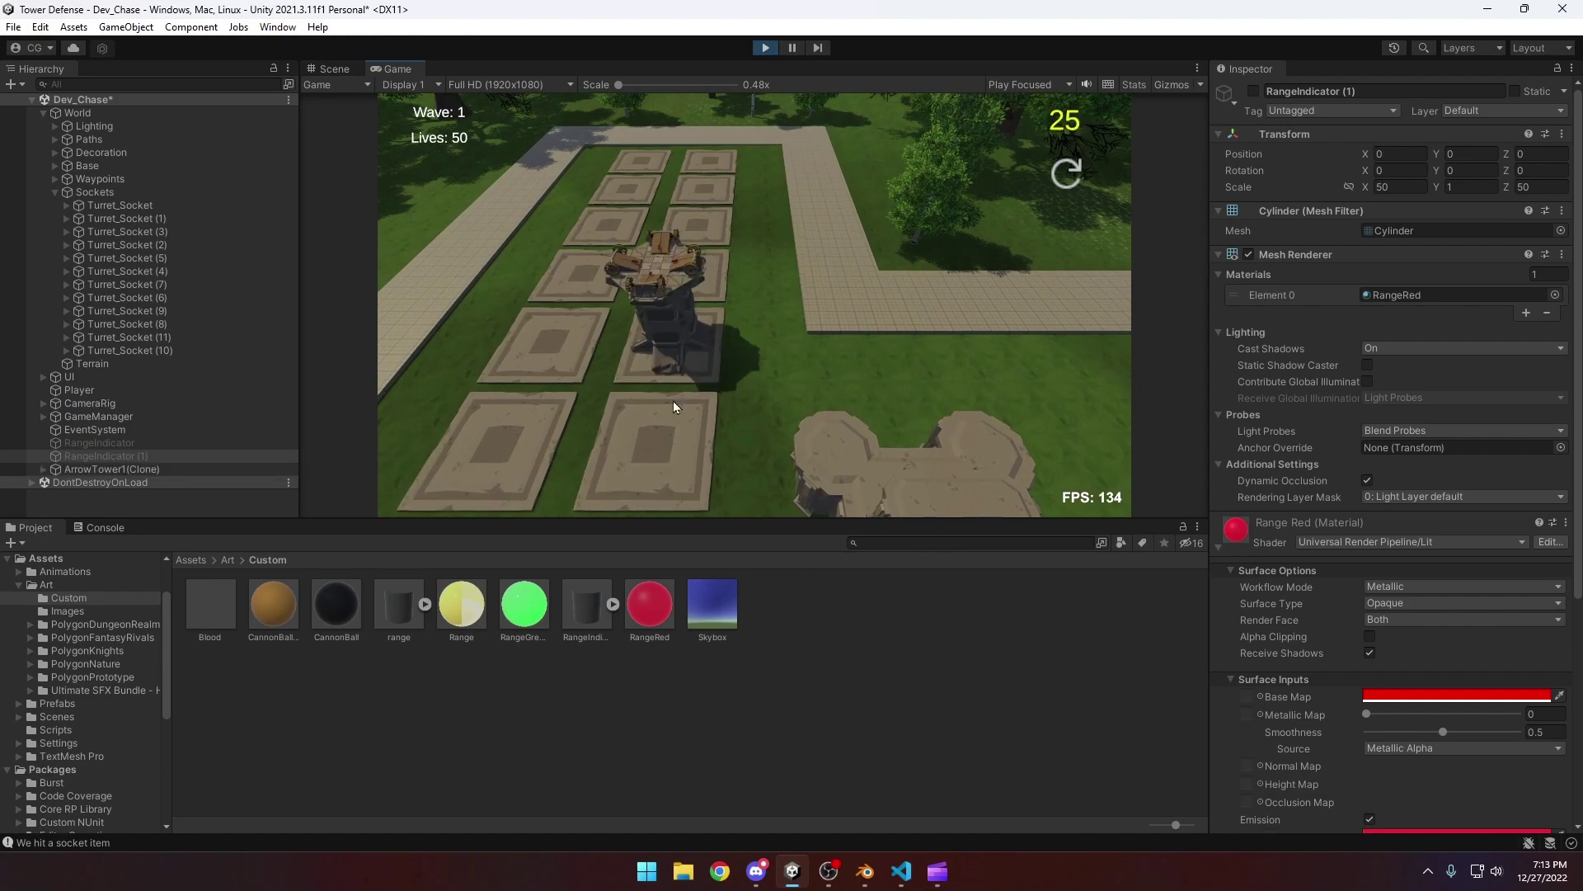
left_click(676, 323)
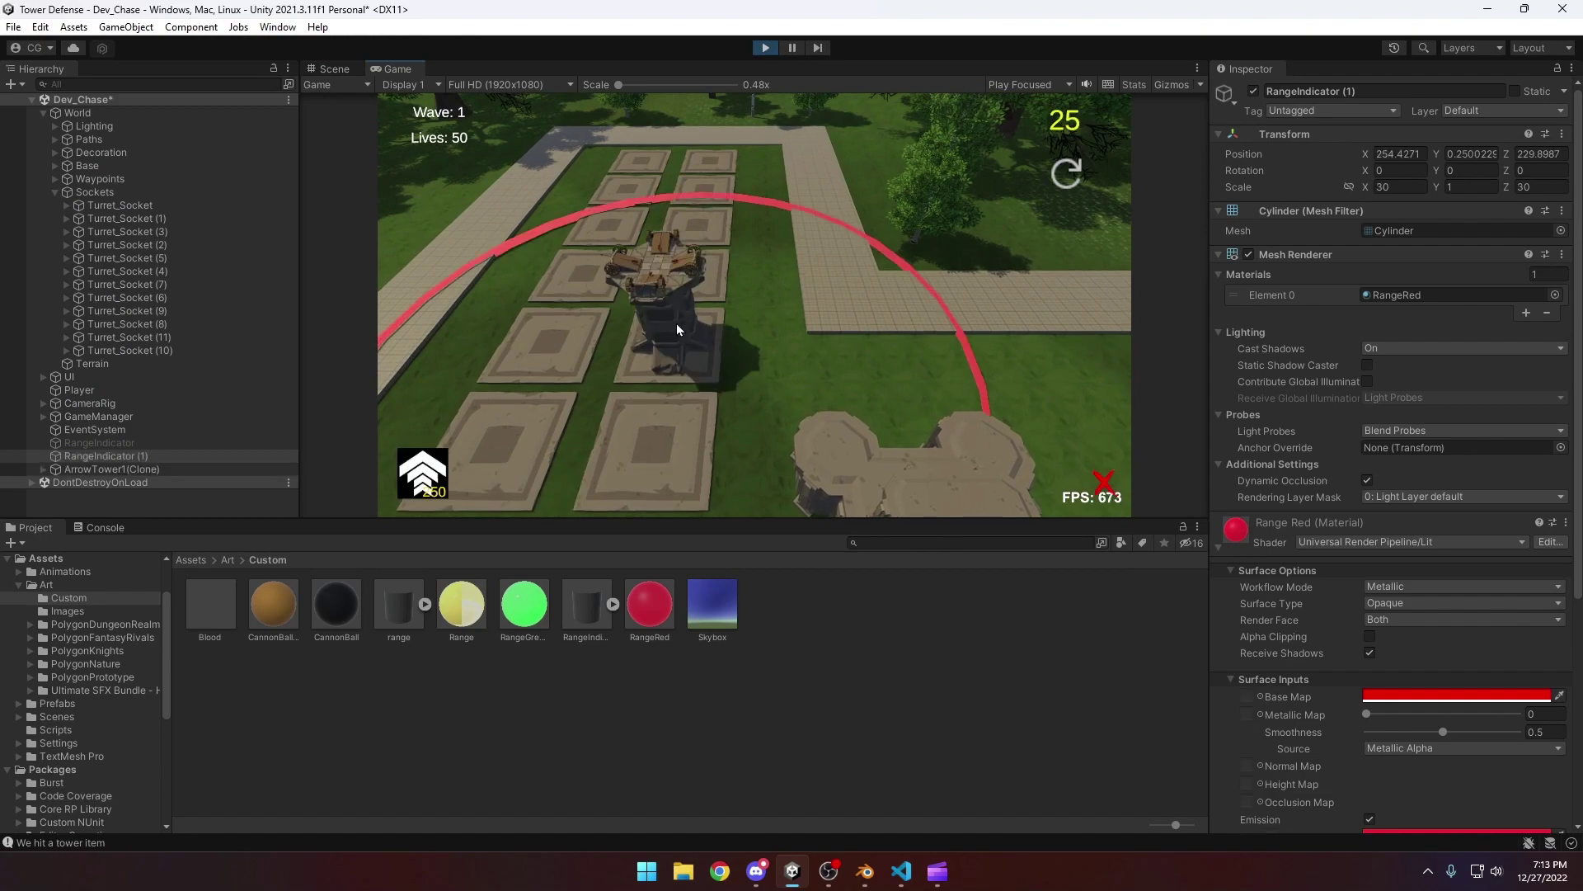
key("q")
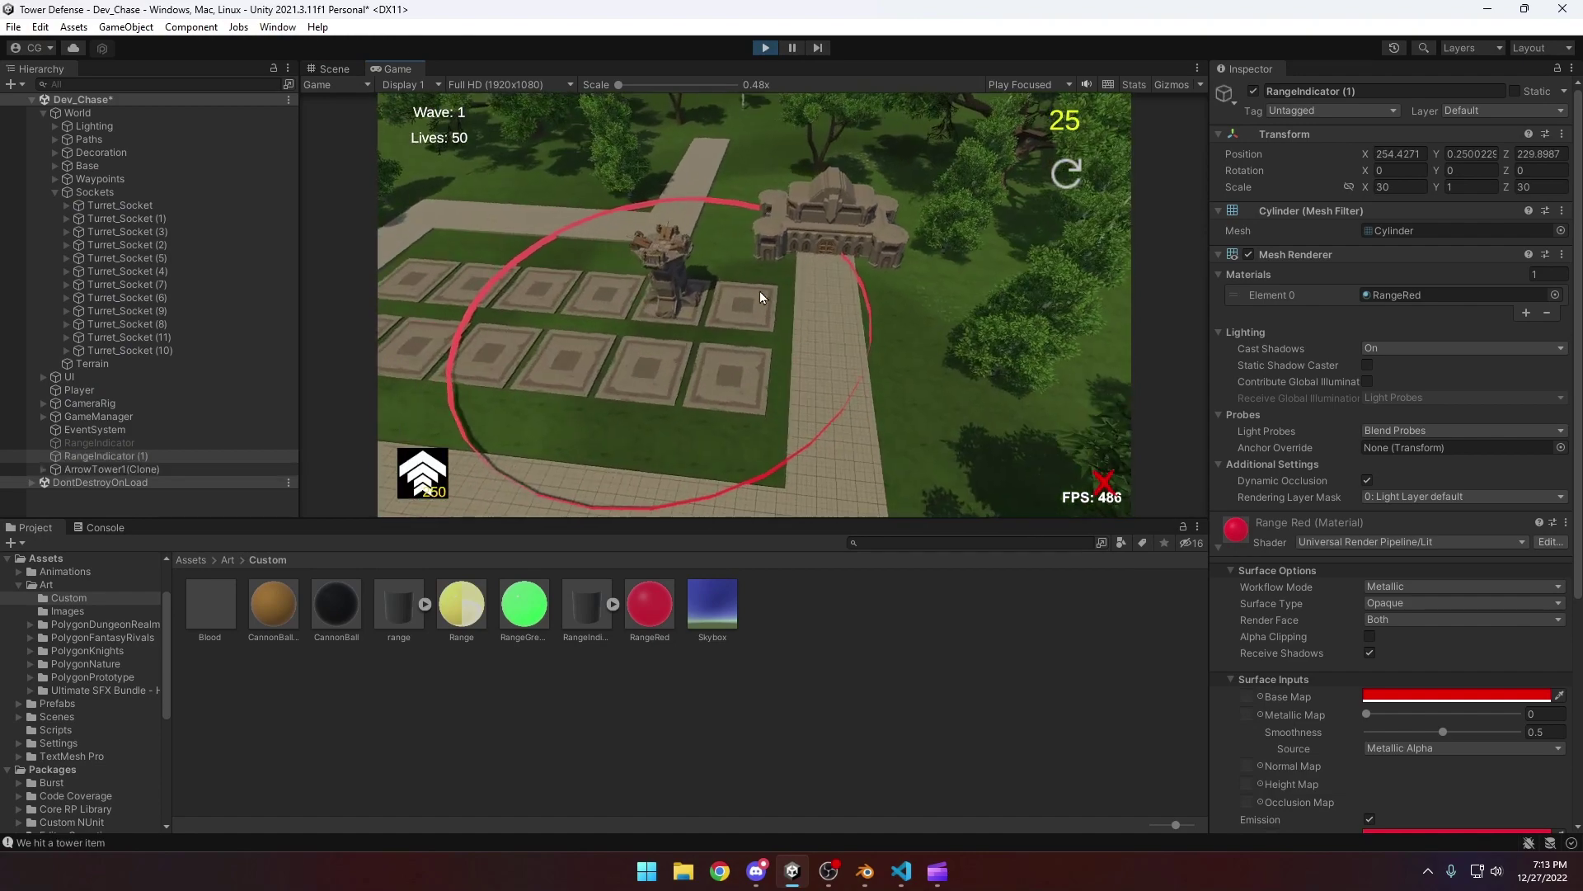
scroll(819, 287, "down", 3)
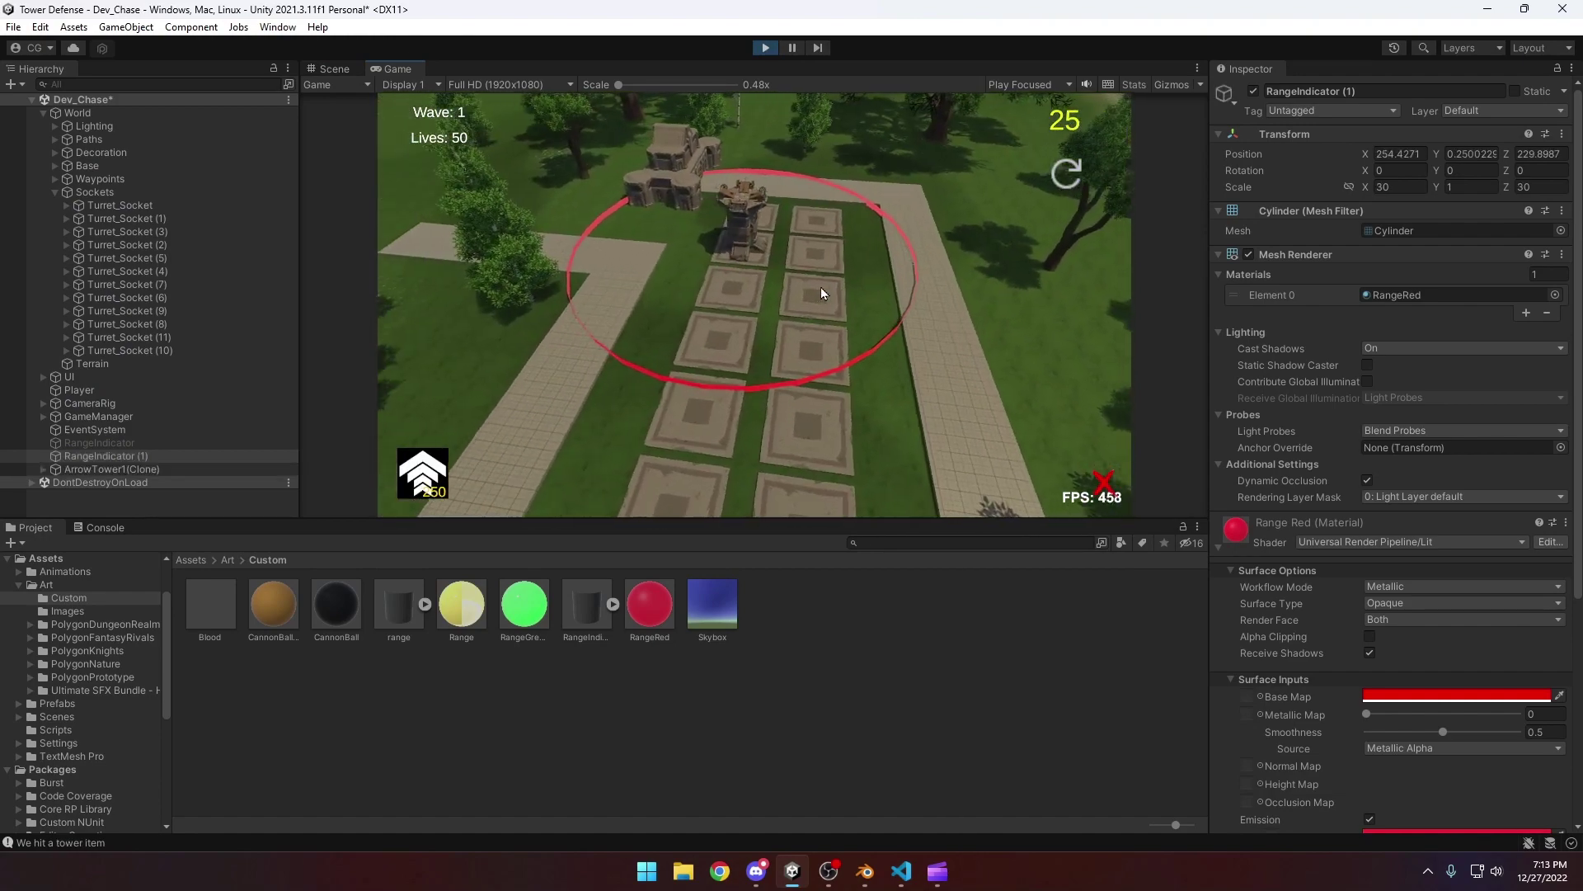
middle_click_drag(820, 287, 622, 286)
scroll(696, 331, "up", 4)
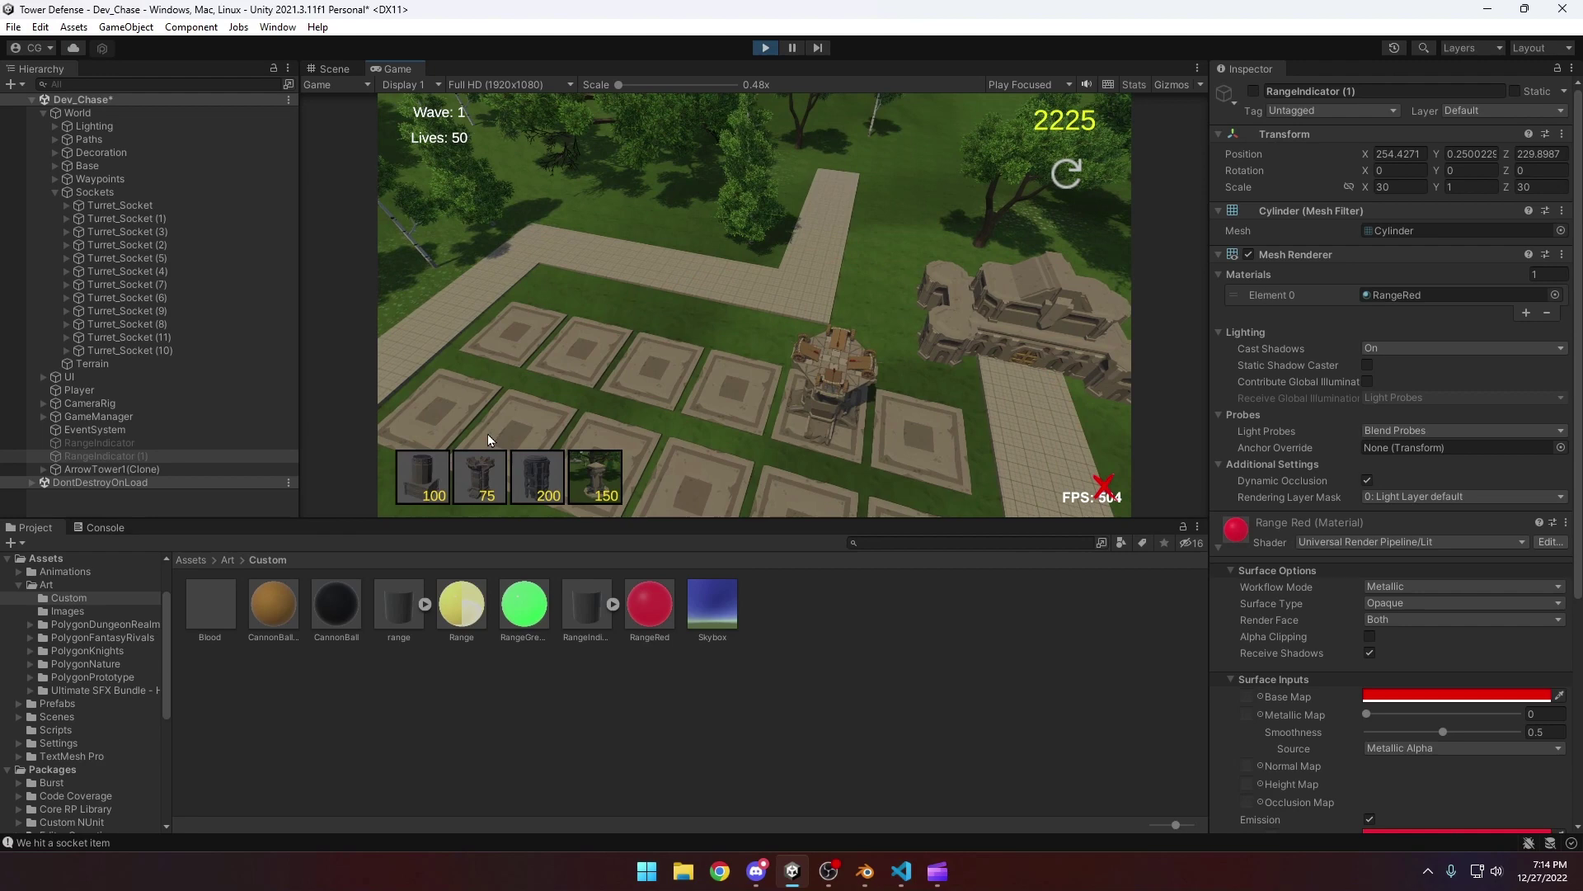
Build a 150-gold cannon tower and upgrade it twice to level 3, watching its ring grow
left_click(608, 467)
left_click(588, 345)
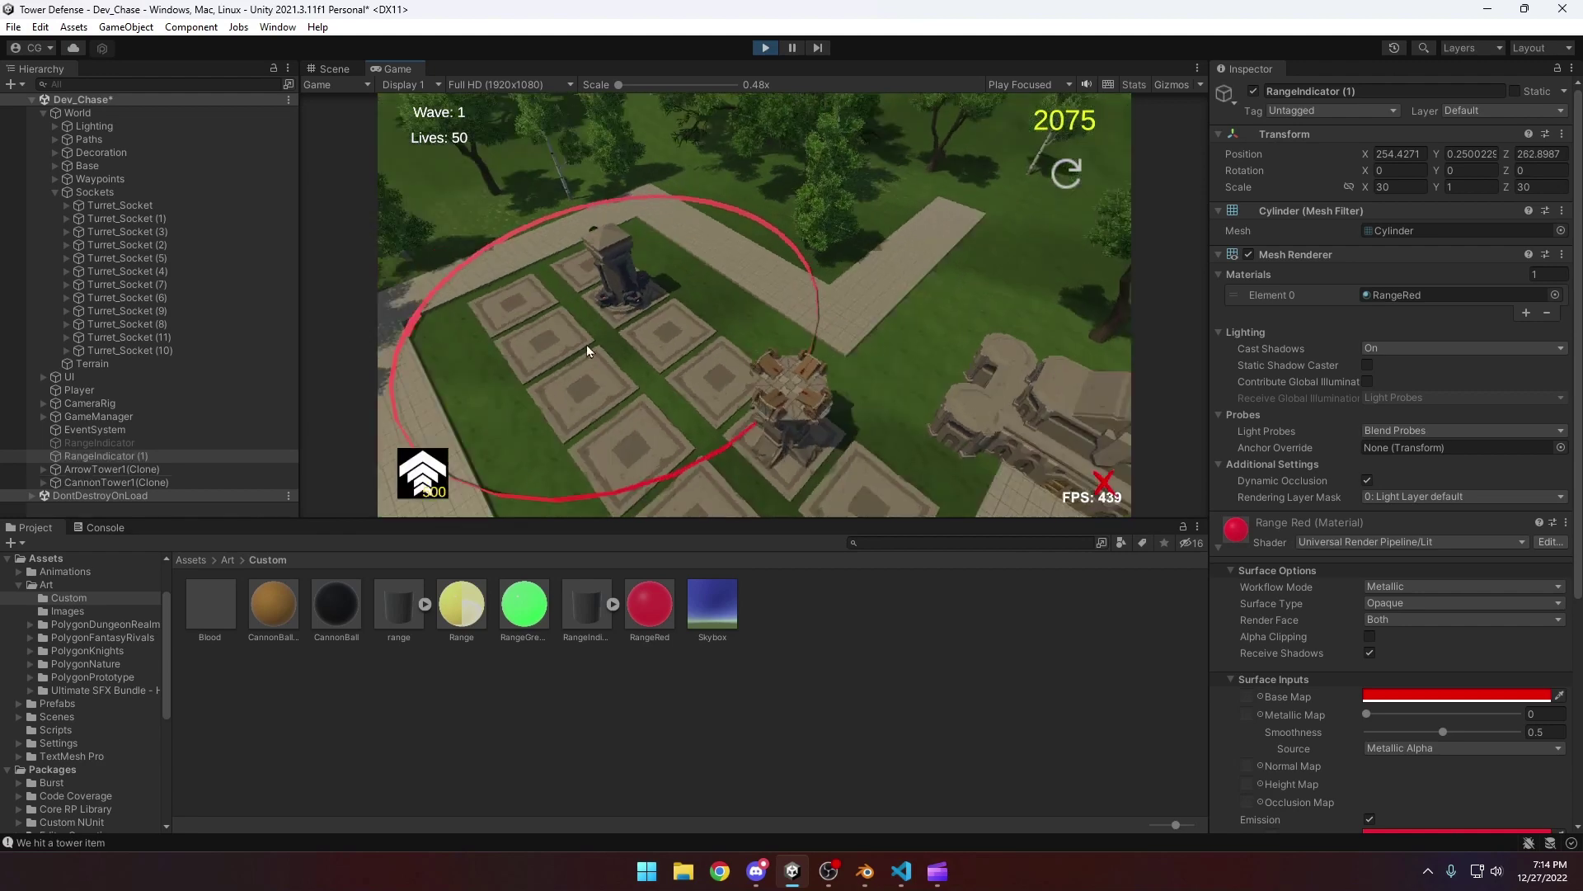
left_click(735, 413)
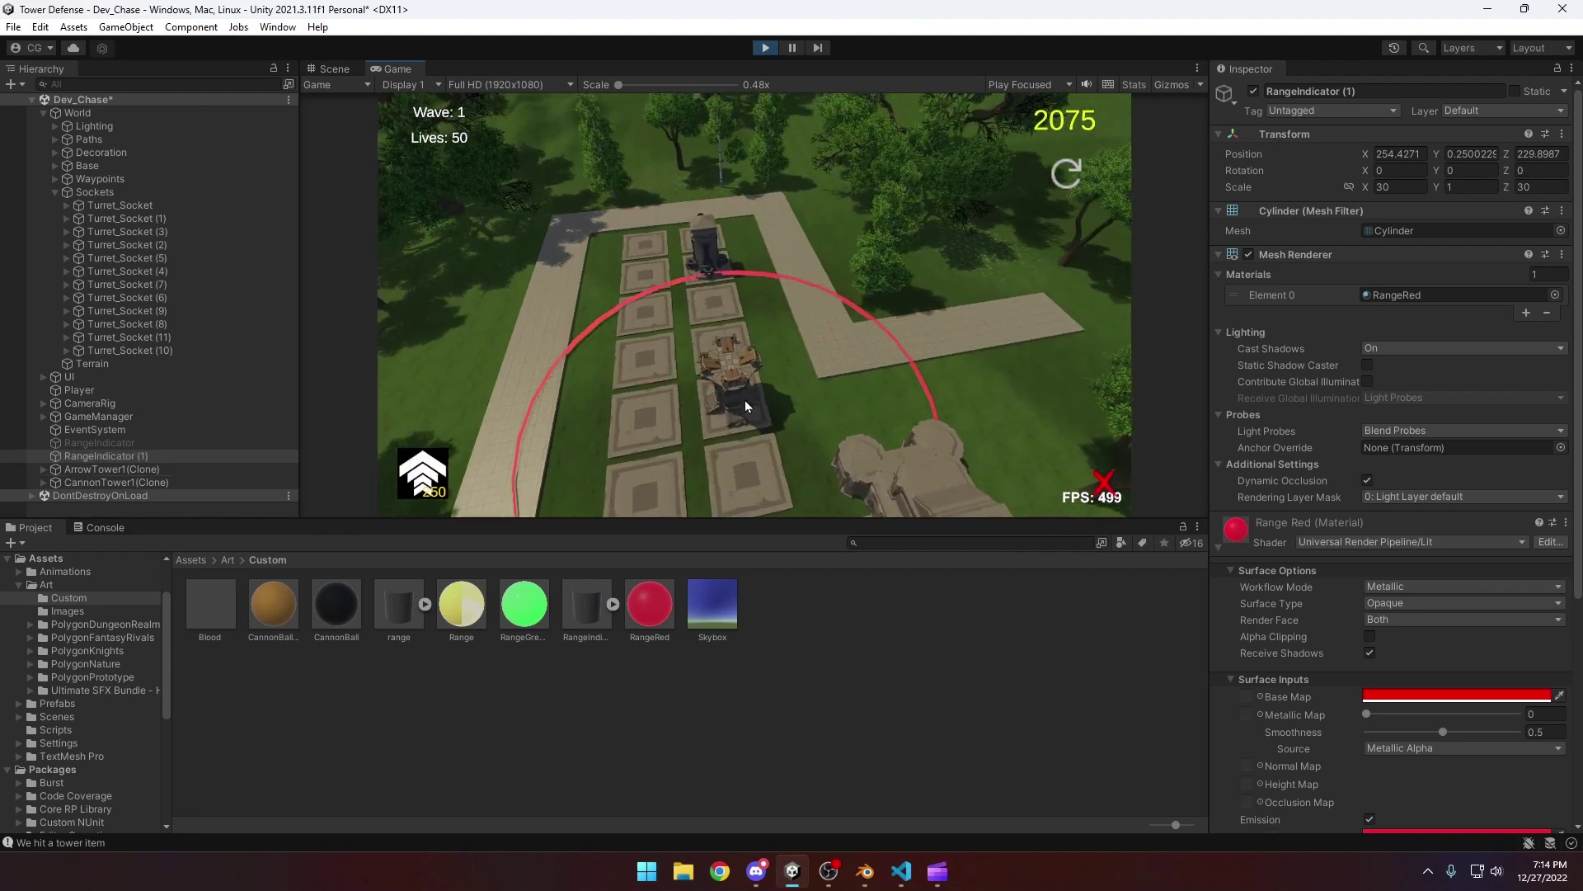
left_click(703, 262)
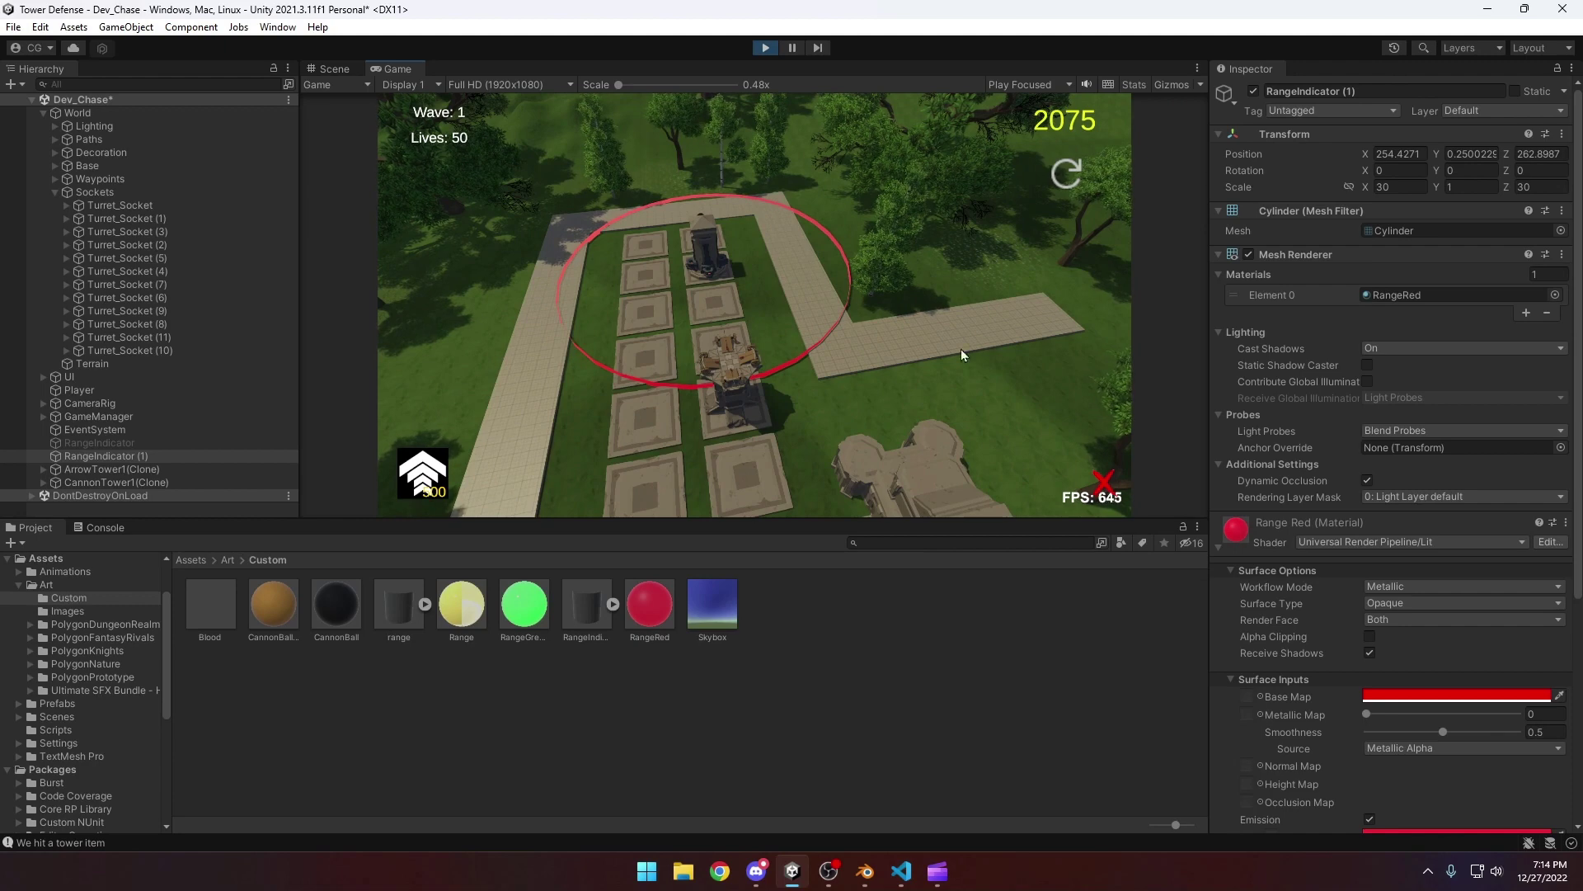
left_click(435, 481)
left_click(703, 264)
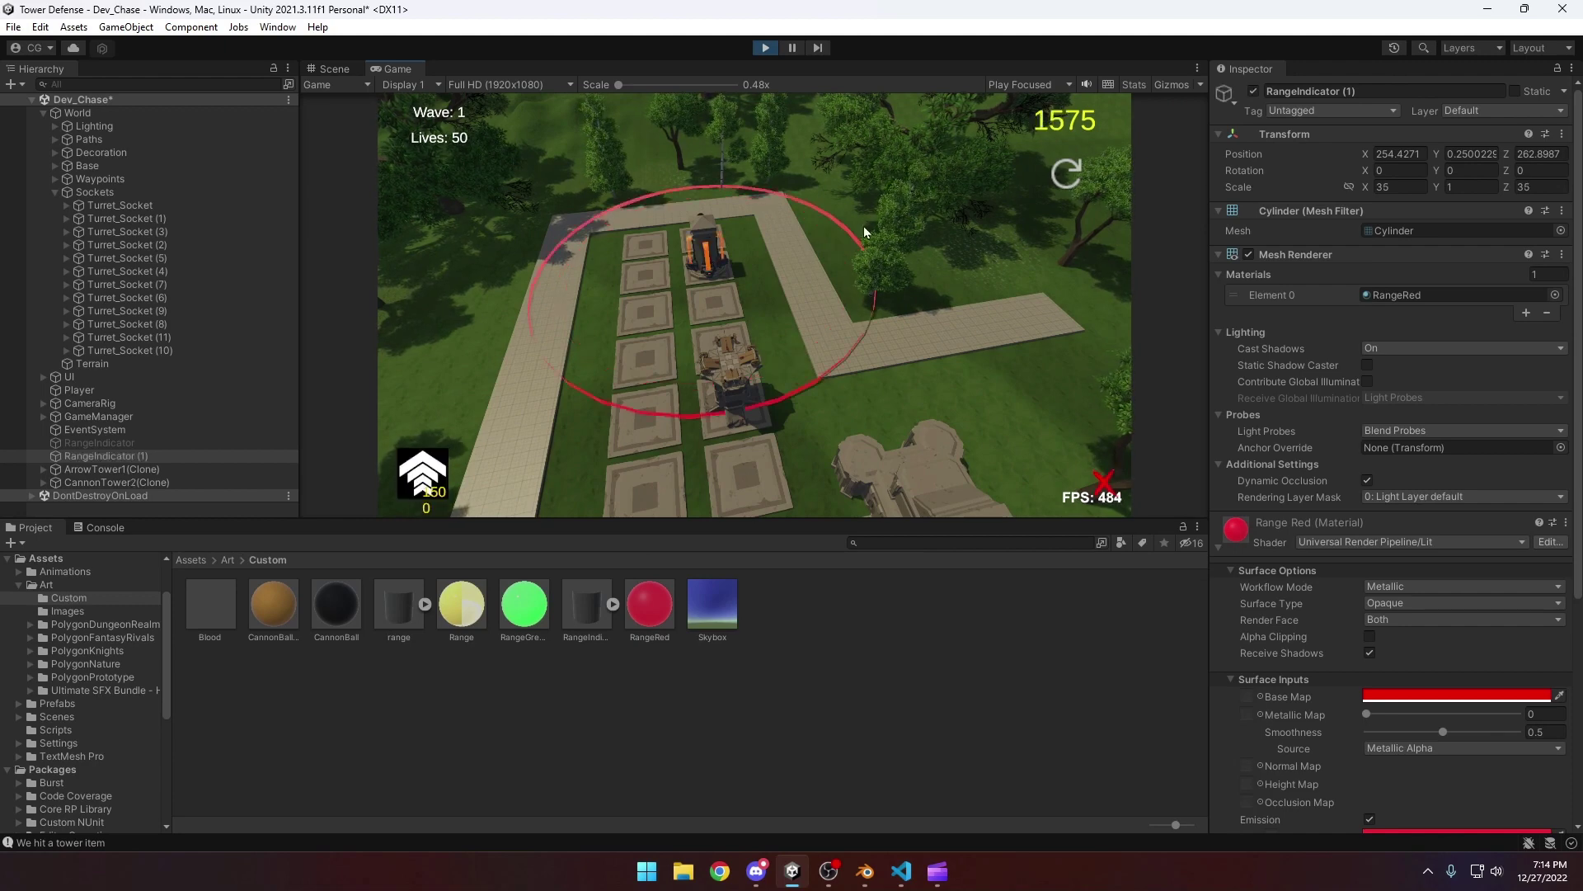
left_click(422, 474)
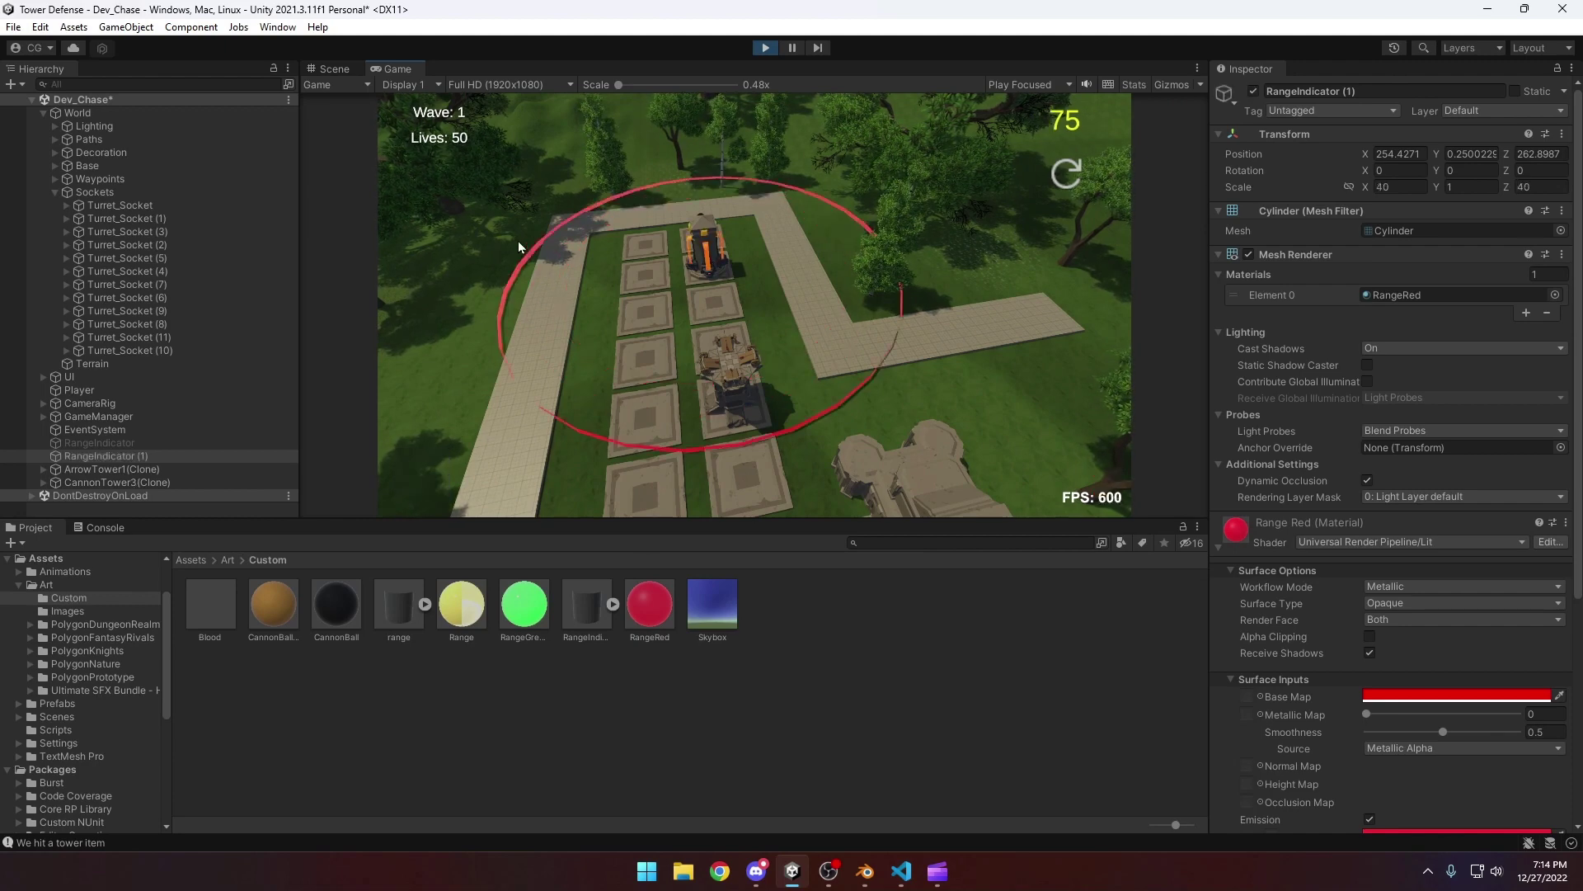
Start the next enemy wave and move the game camera to follow the enemies
left_click(1064, 175)
key("q")
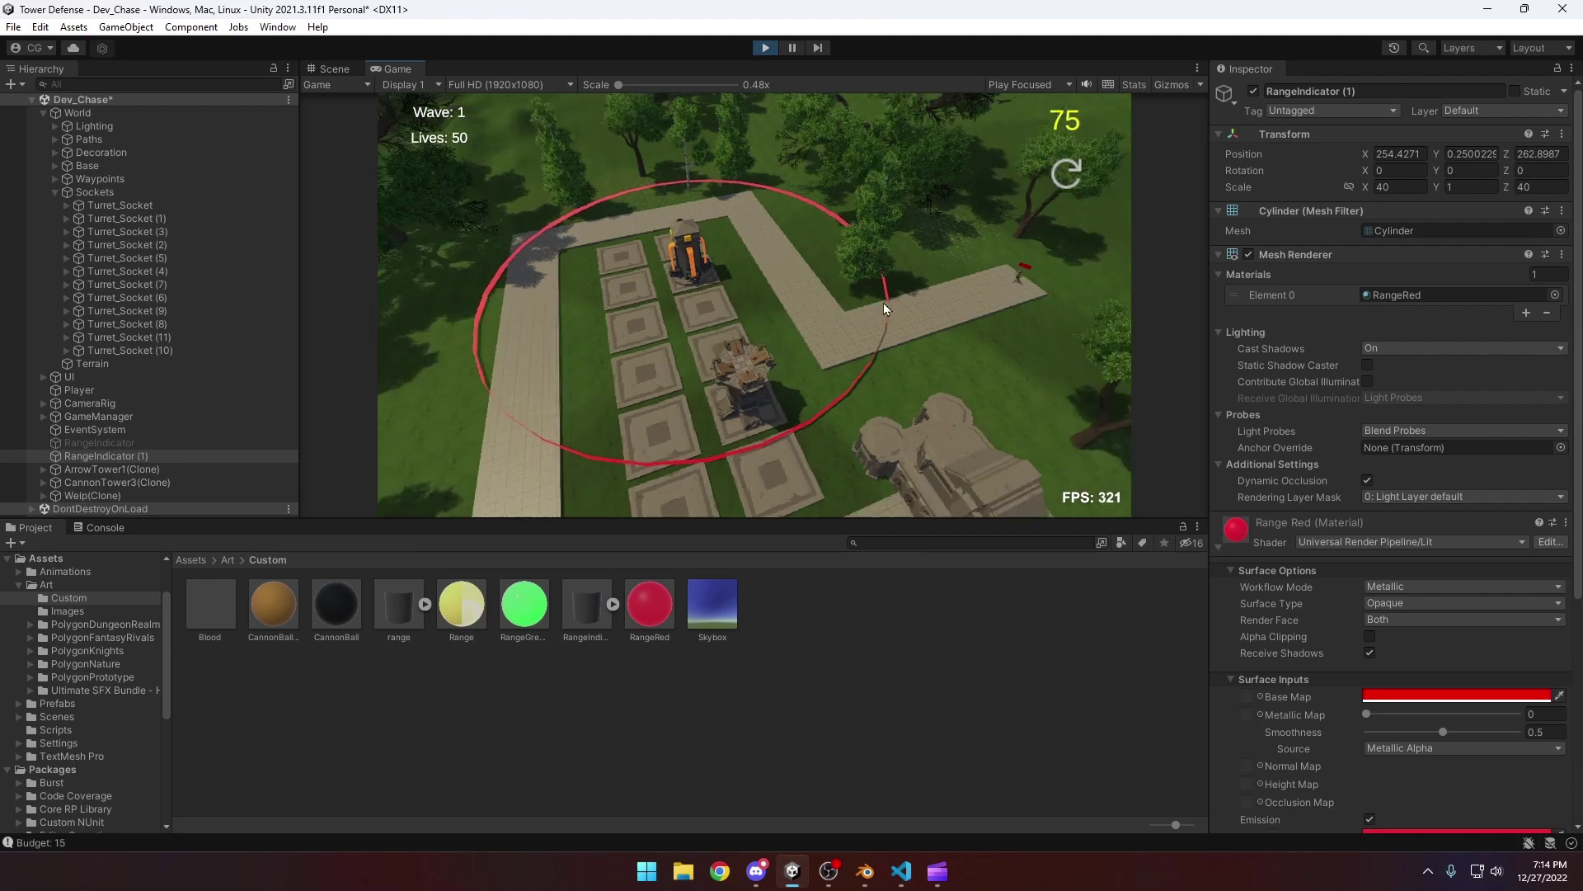
key("e")
scroll(849, 294, "up", 2)
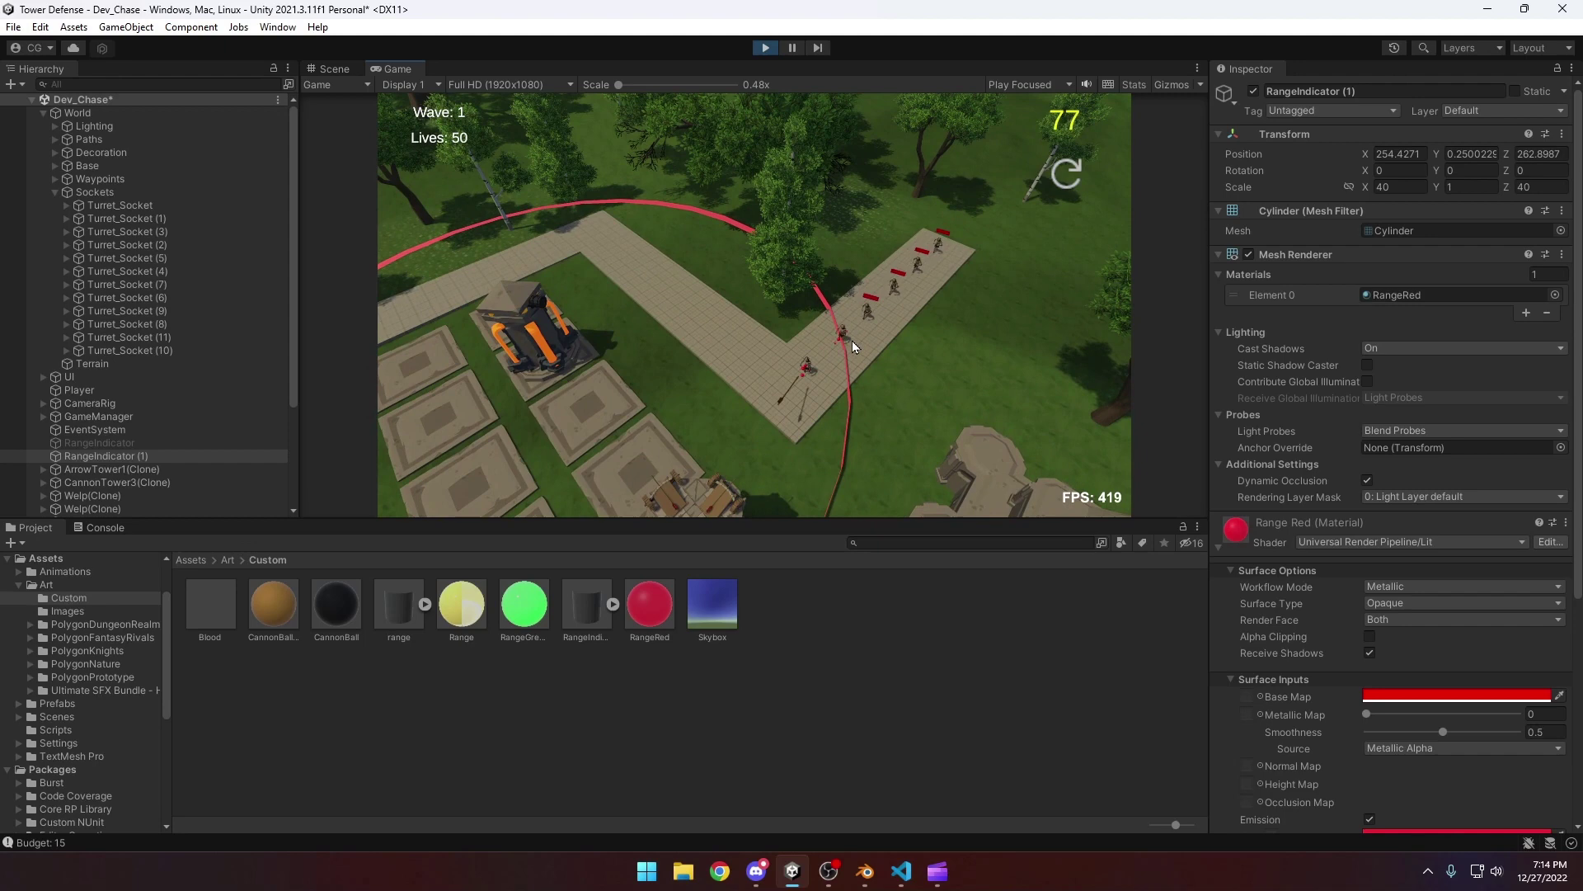
key("e")
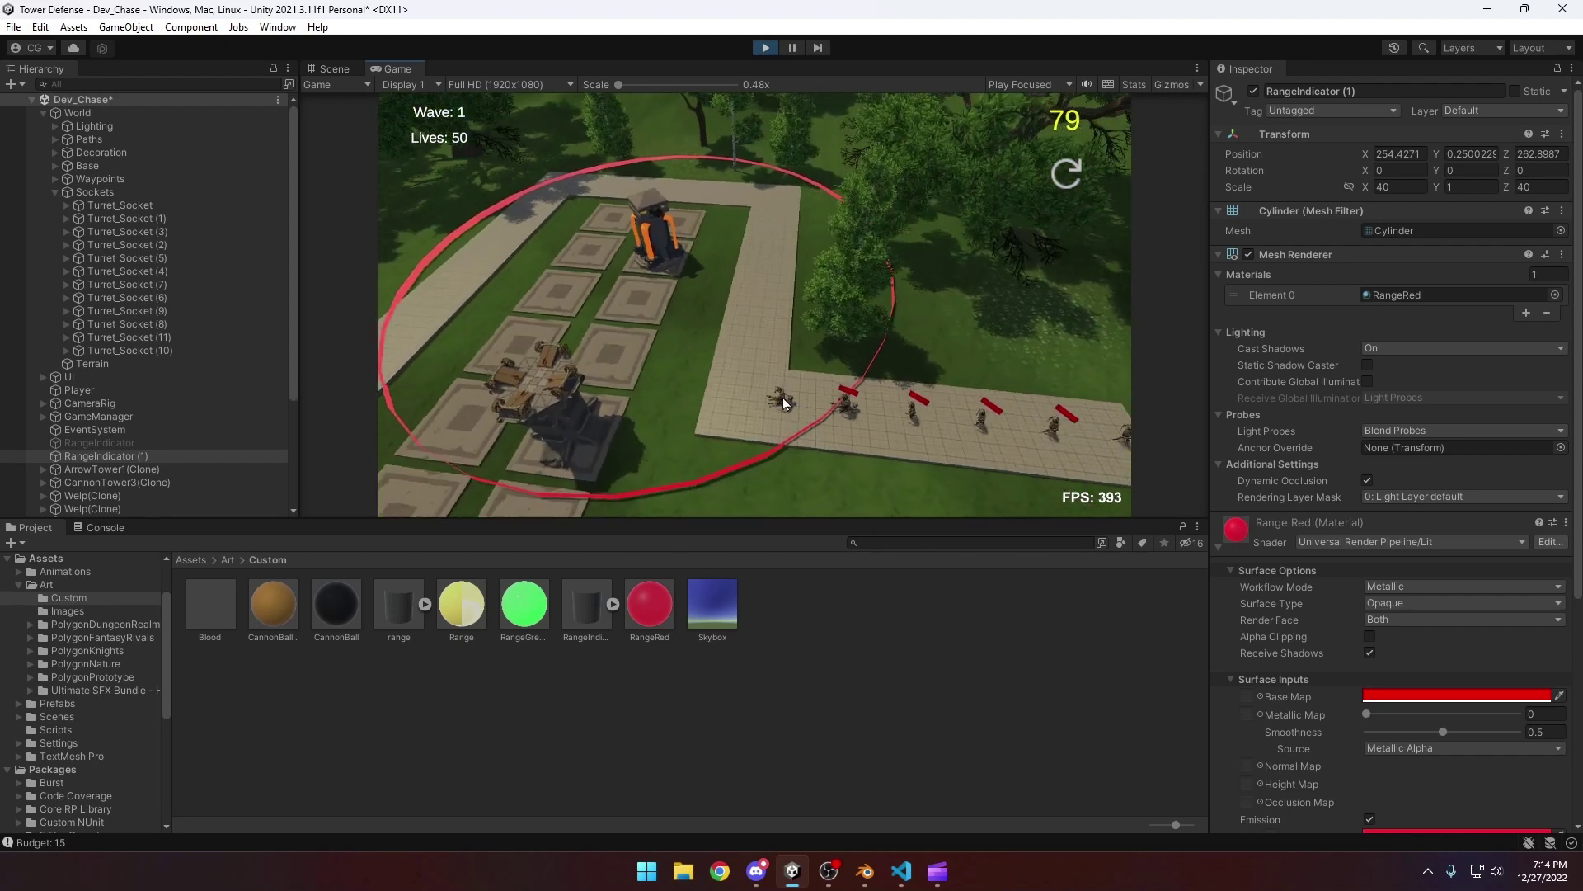
key("s")
key("q")
key("w")
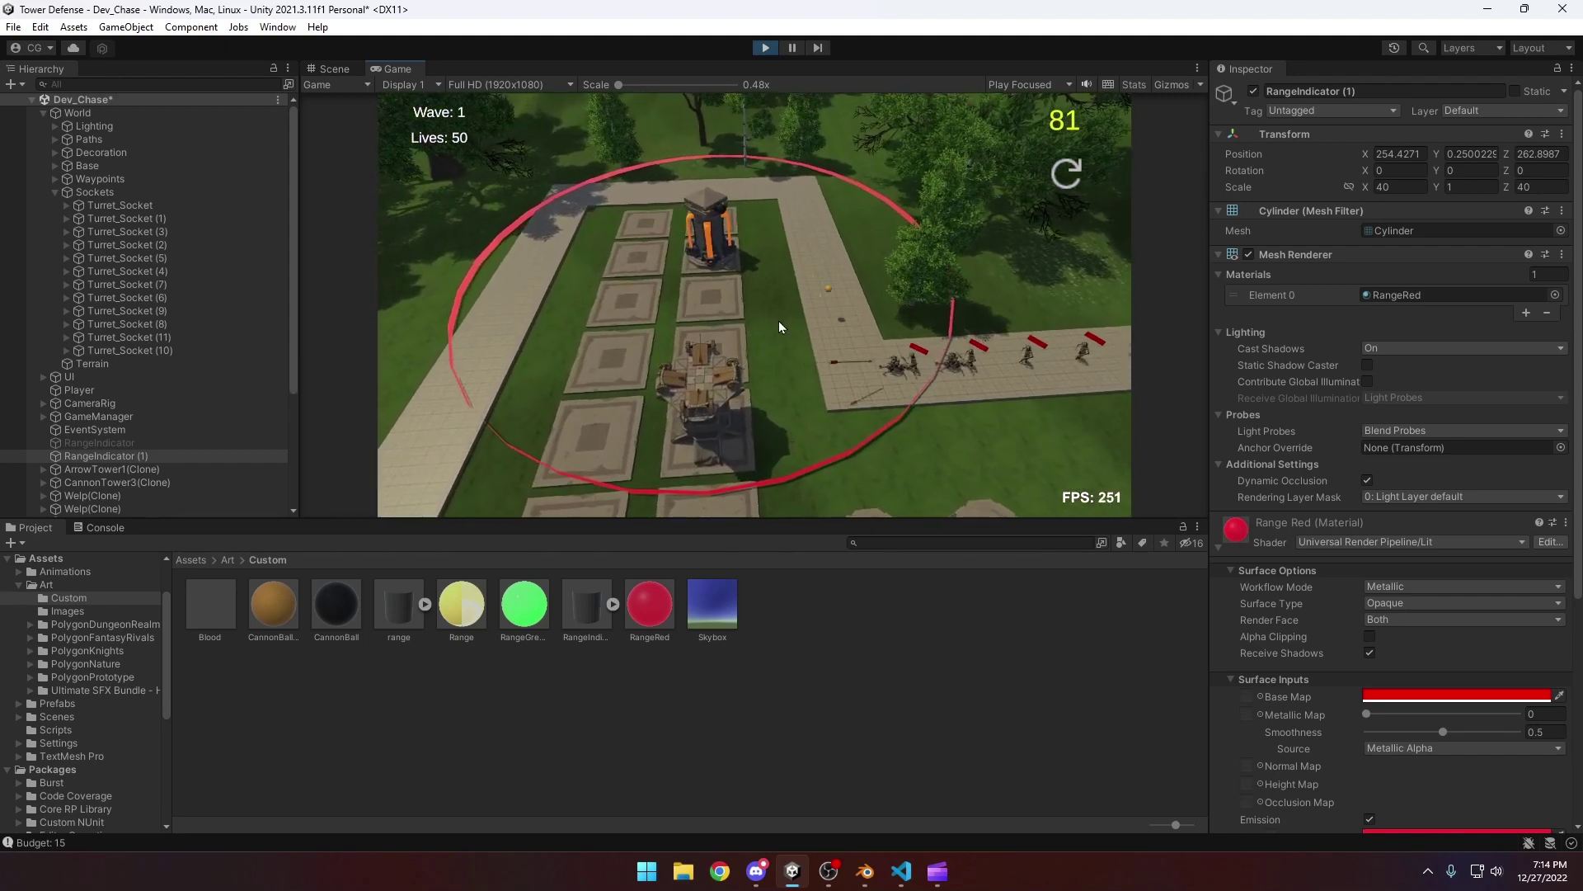
scroll(780, 321, "down", 2)
key("a")
key("w")
key("w")
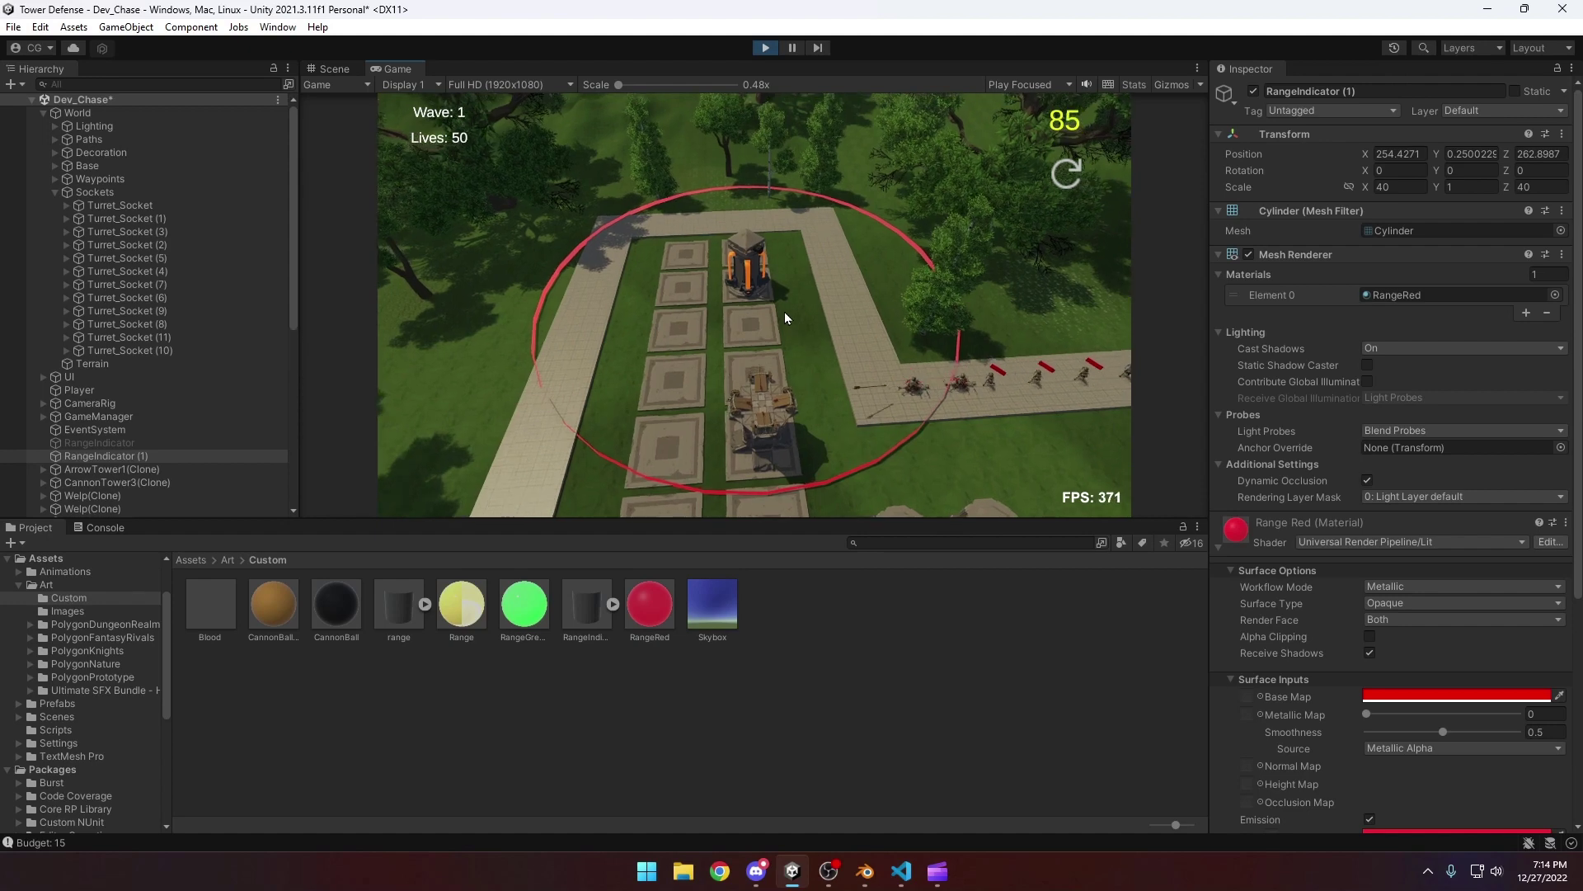